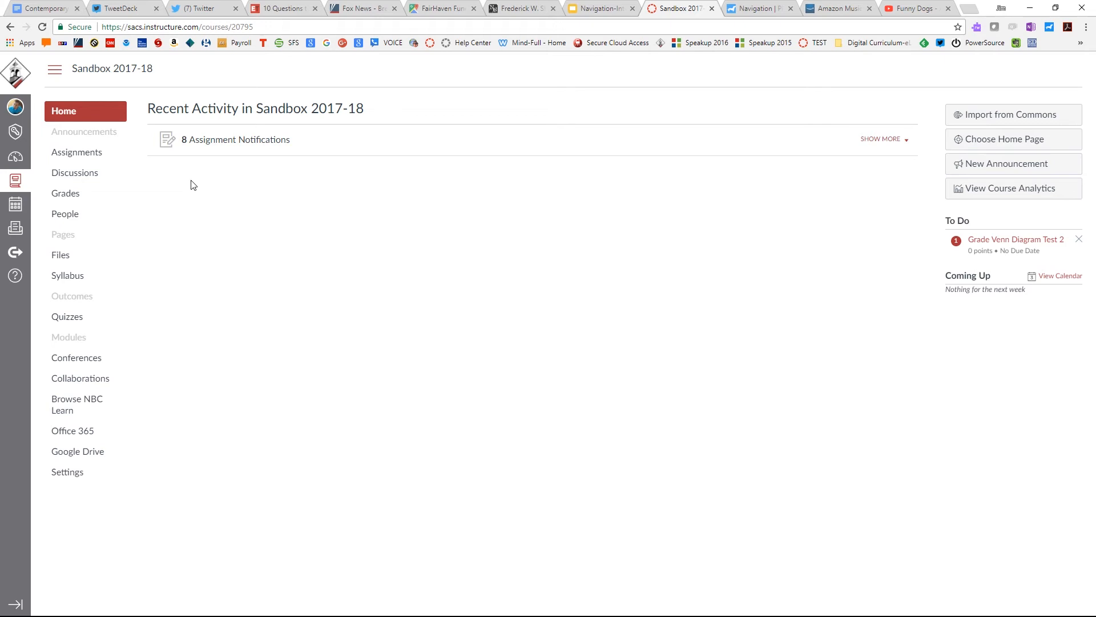
- Create a new assignment in the Sandbox 2017-18 course and name it "PlayPosit Test oiafg"
click(103, 158)
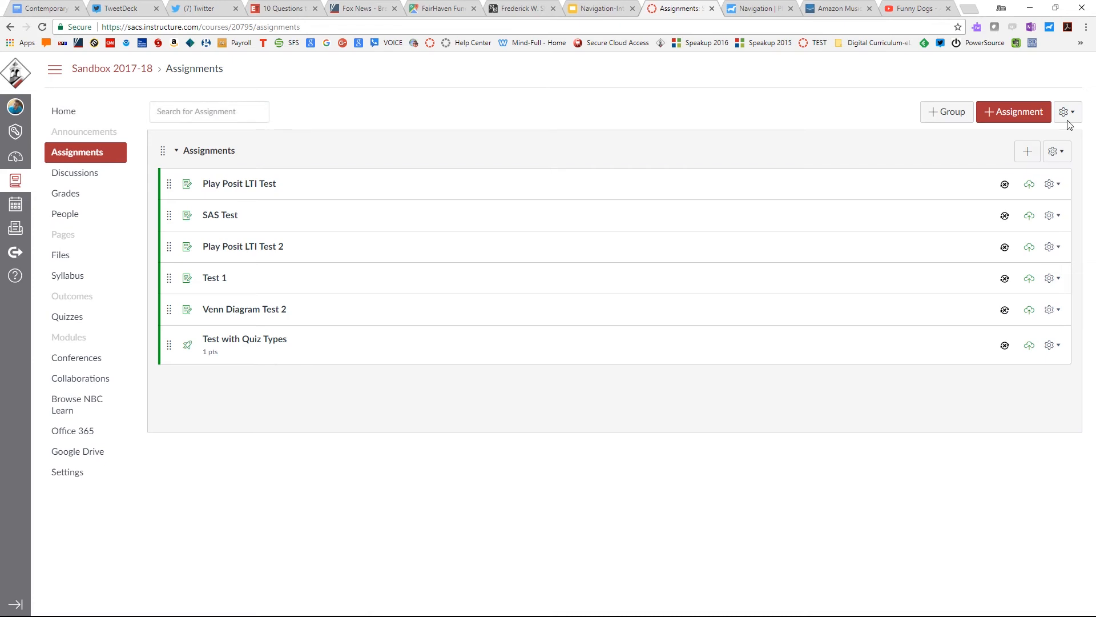
click(1034, 111)
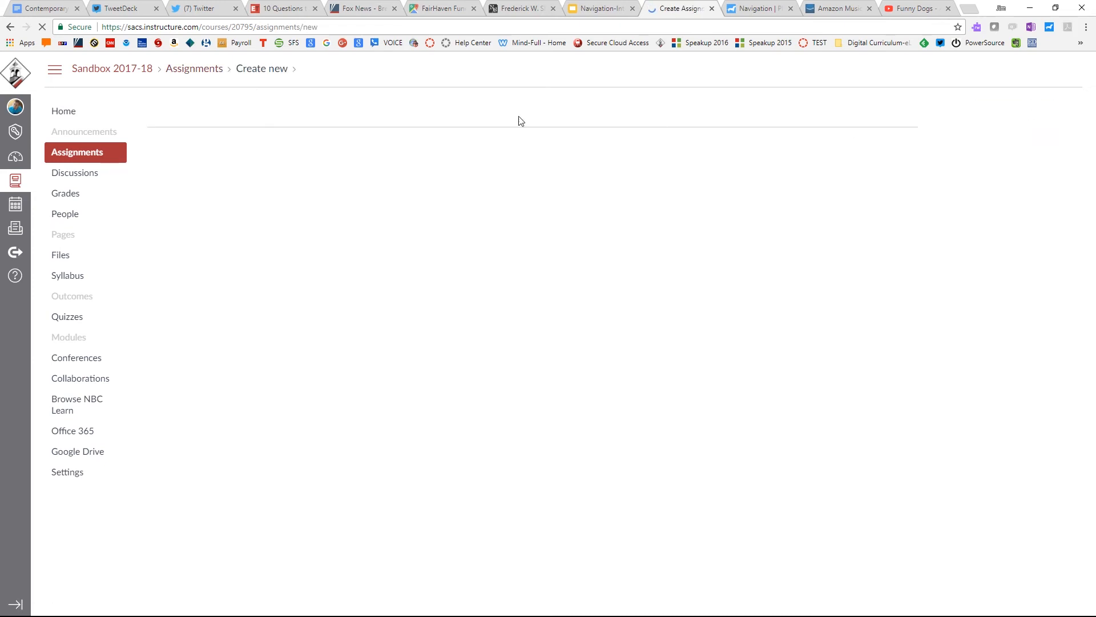
click(286, 128)
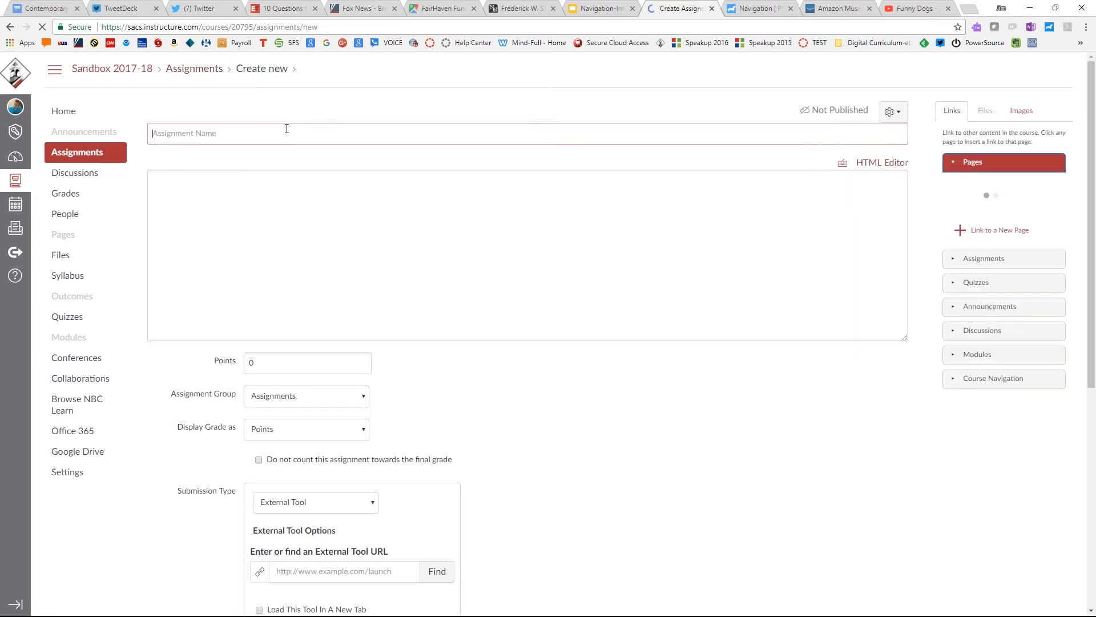
text(PlayPosit)
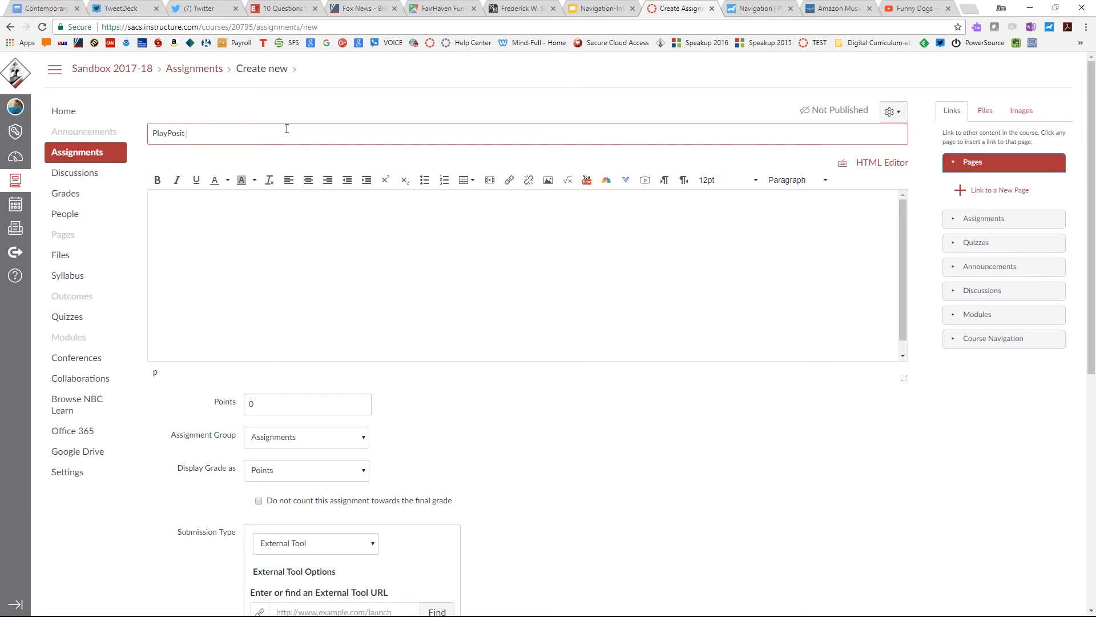
text( Test oiafg)
click(349, 255)
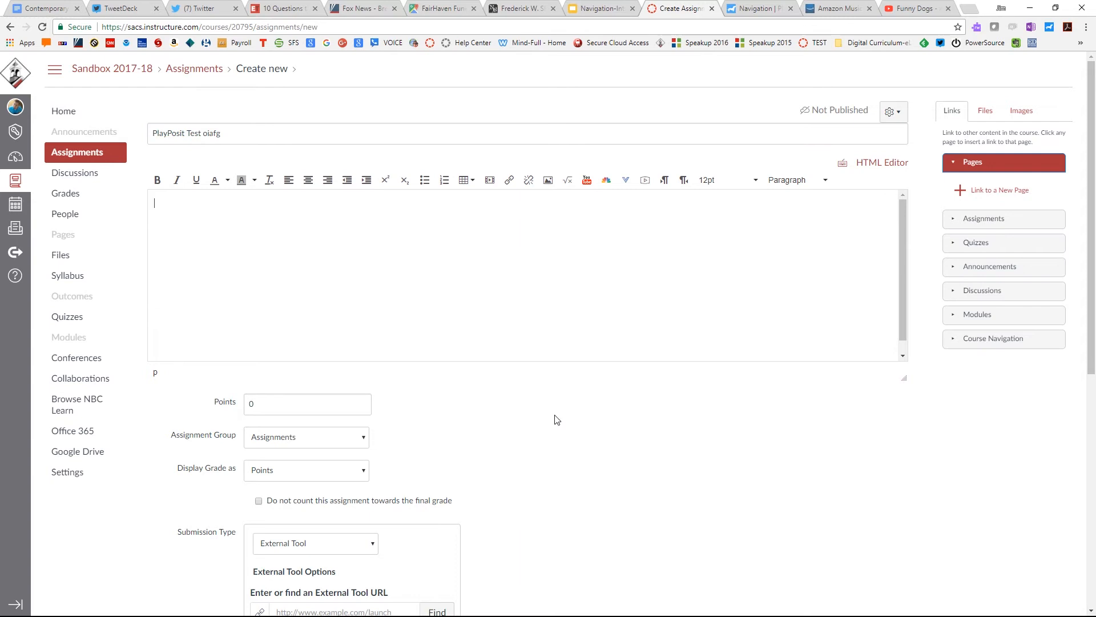
- Set the assignment's submission type to External Tool and choose PlayPosit as the tool
scroll(628, 425, down, 2)
scroll(607, 379, down, 2)
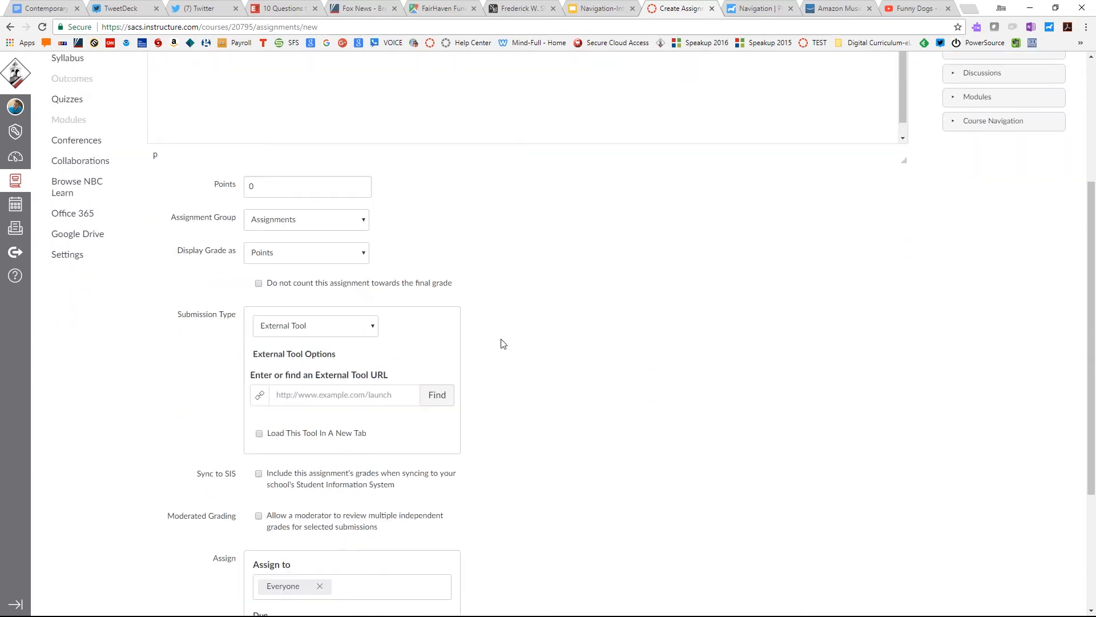
click(337, 316)
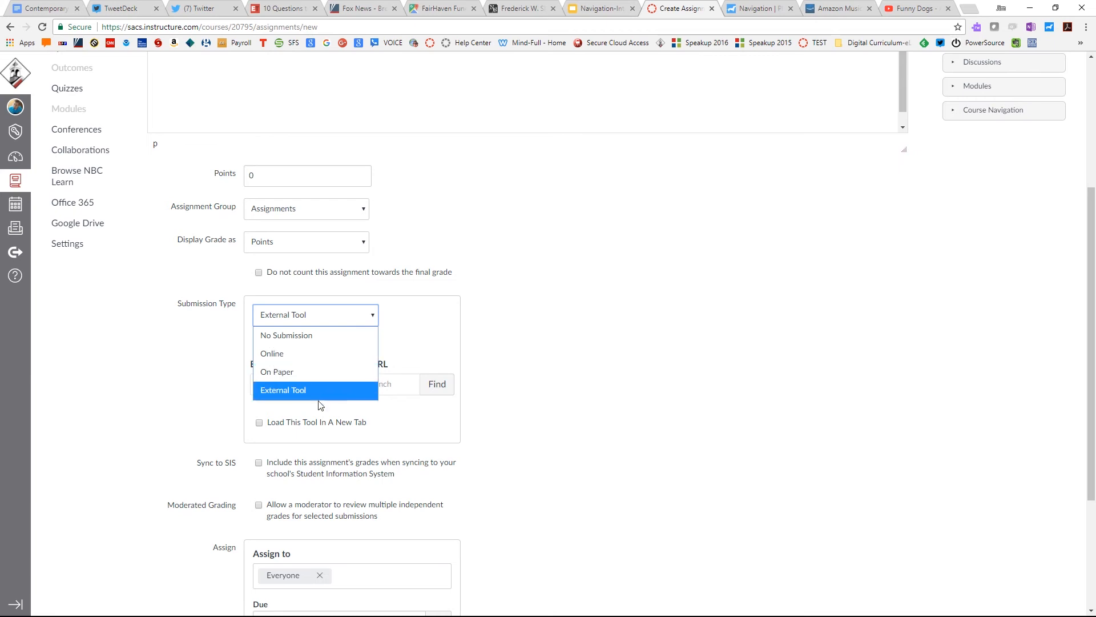
click(304, 391)
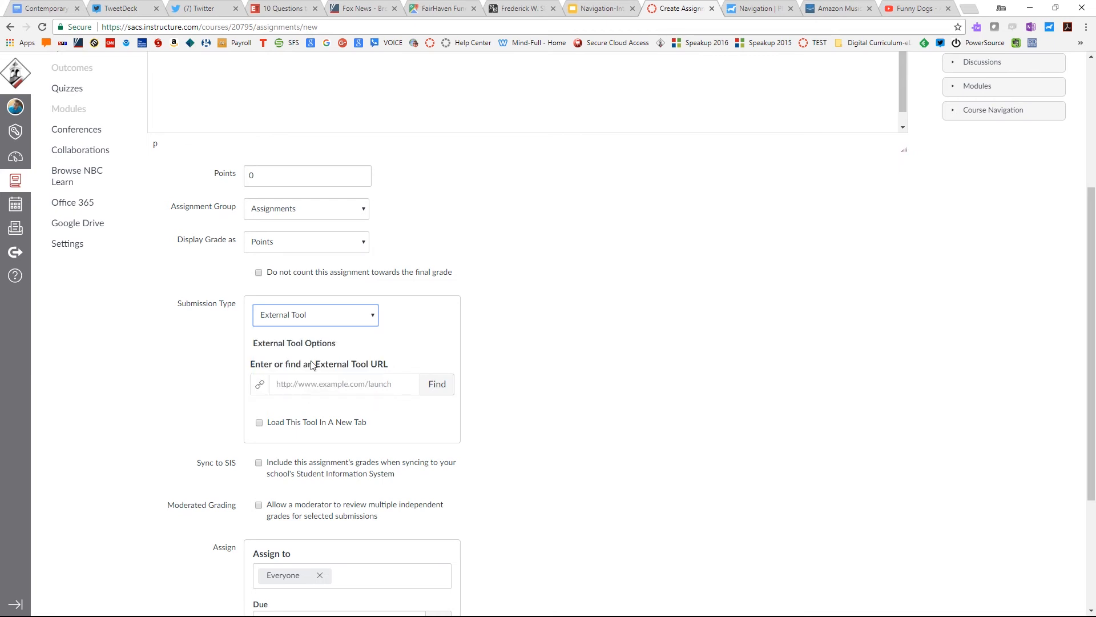
click(436, 384)
scroll(563, 345, down, 10)
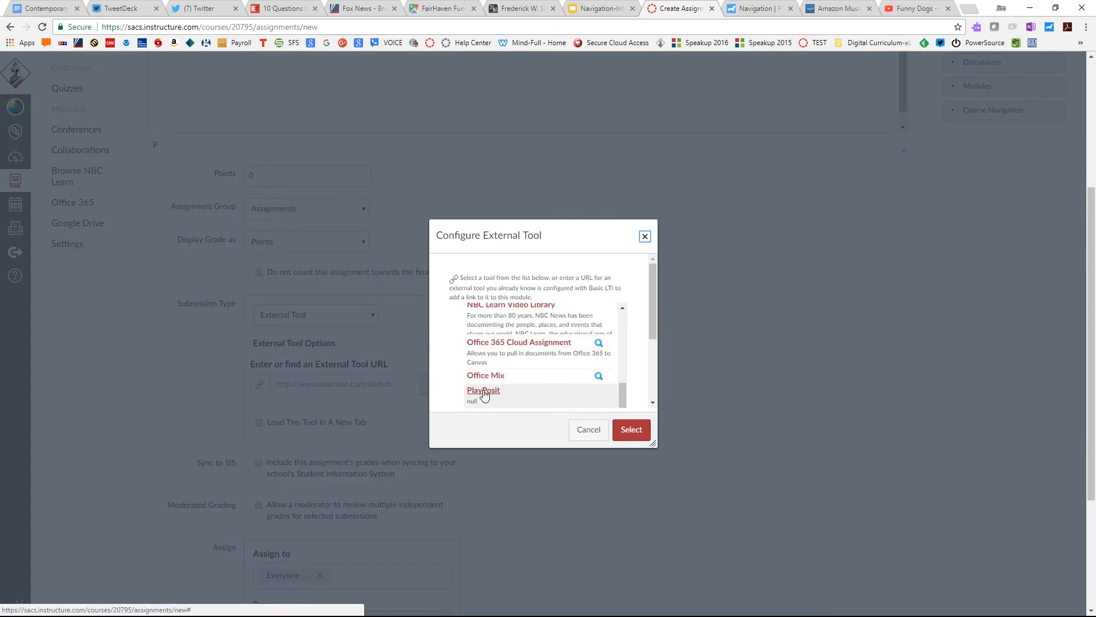
click(484, 394)
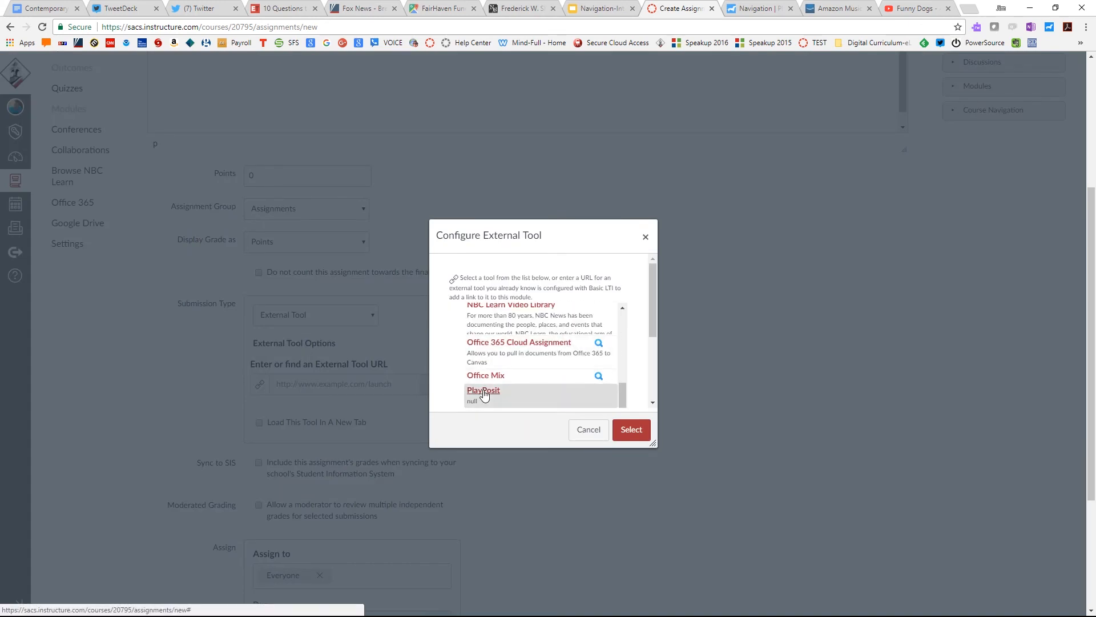
click(630, 429)
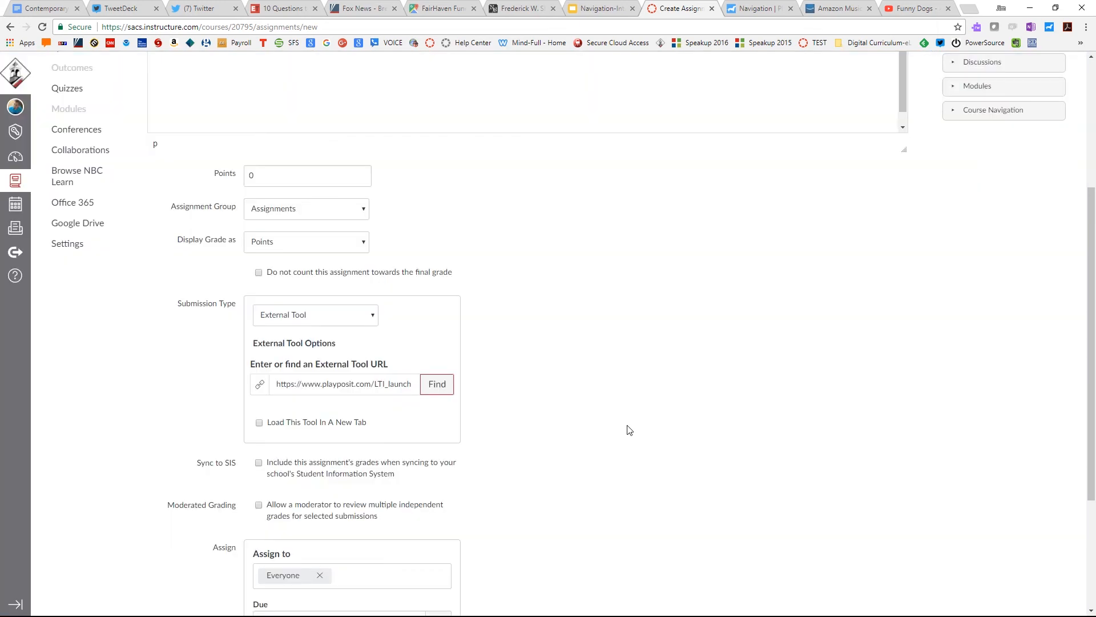
- Save and publish the assignment, and get started with the embedded PlayPosit setup
scroll(580, 417, down, 1)
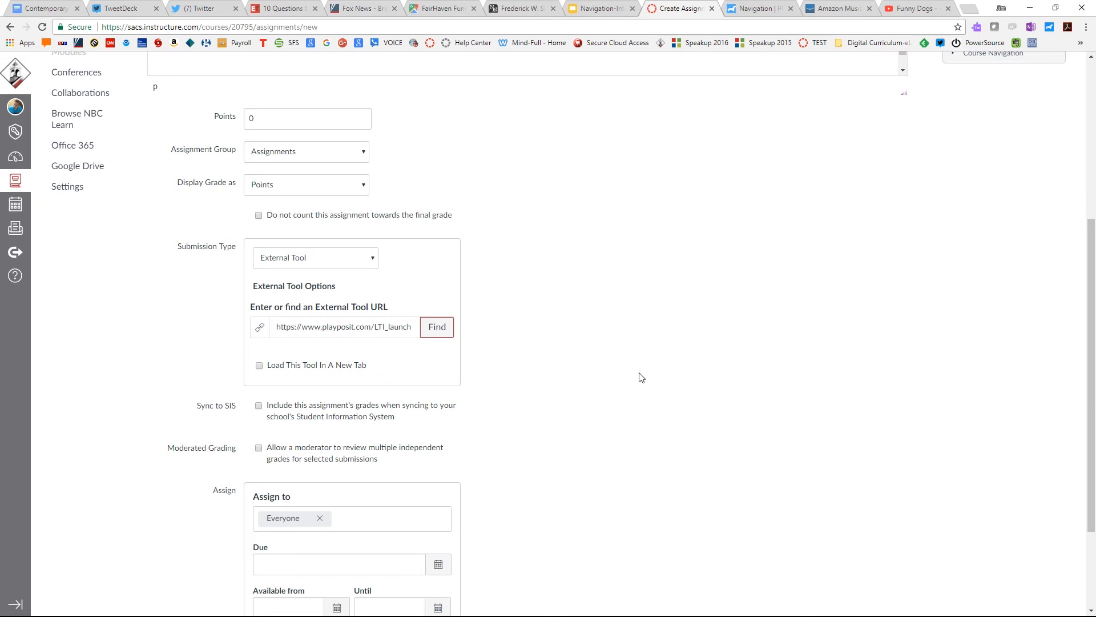
scroll(748, 358, down, 3)
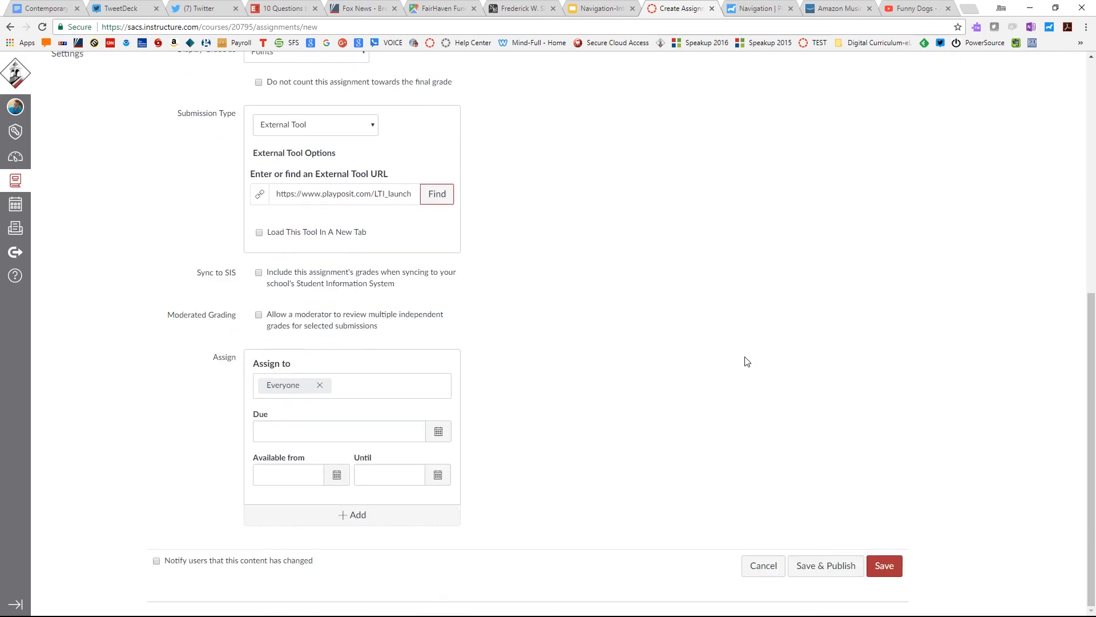
click(820, 566)
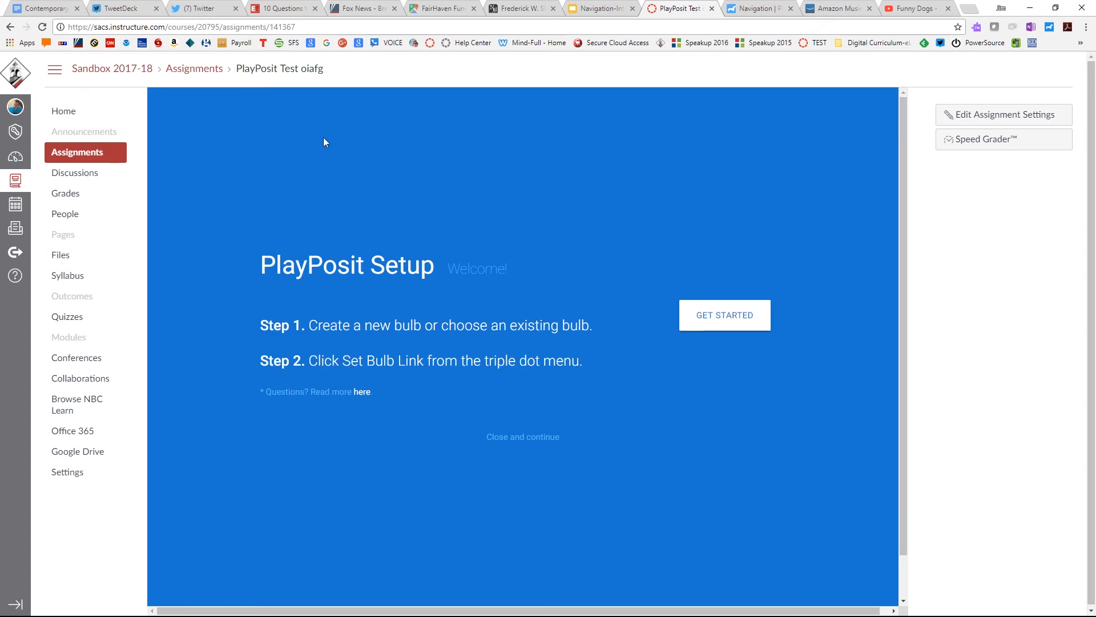
click(694, 325)
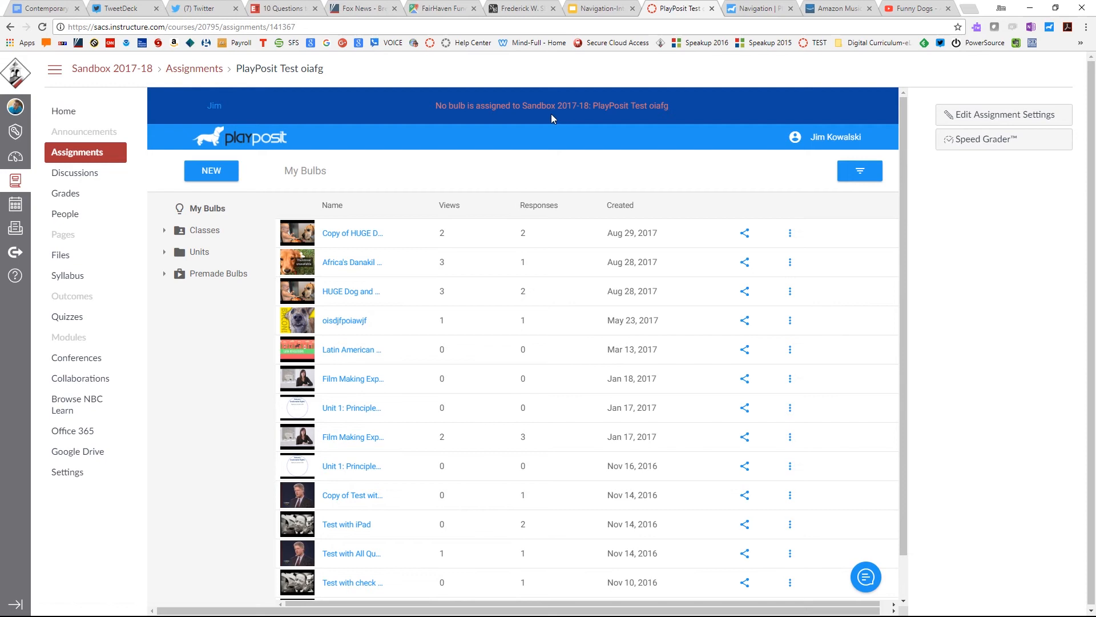
- View the student list of the Sandbox 2017-18 class in PlayPosit
click(165, 233)
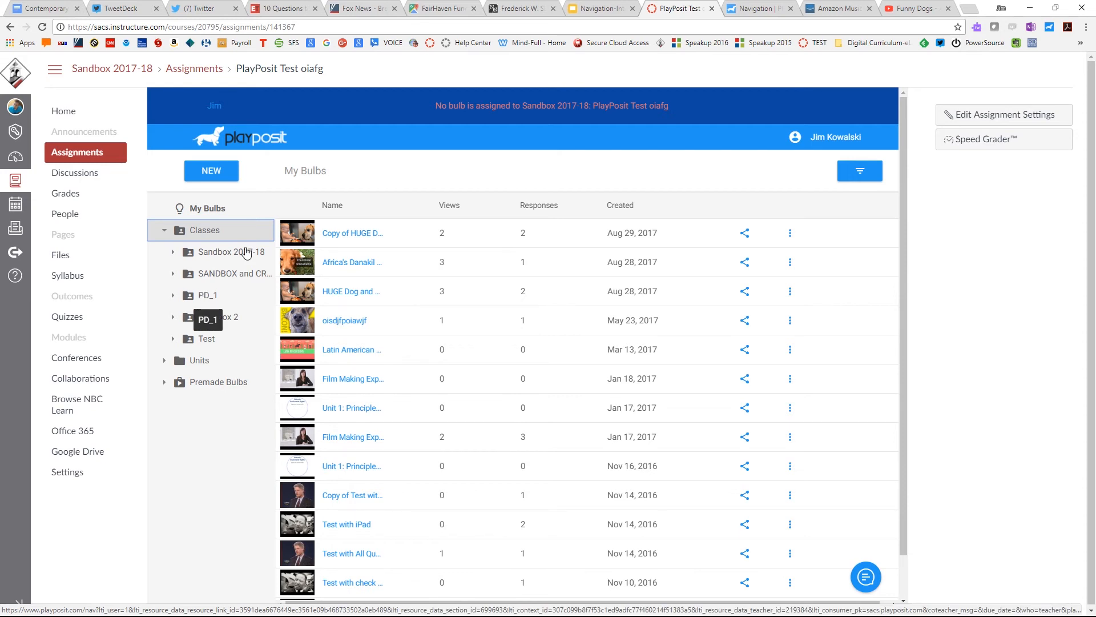
click(172, 254)
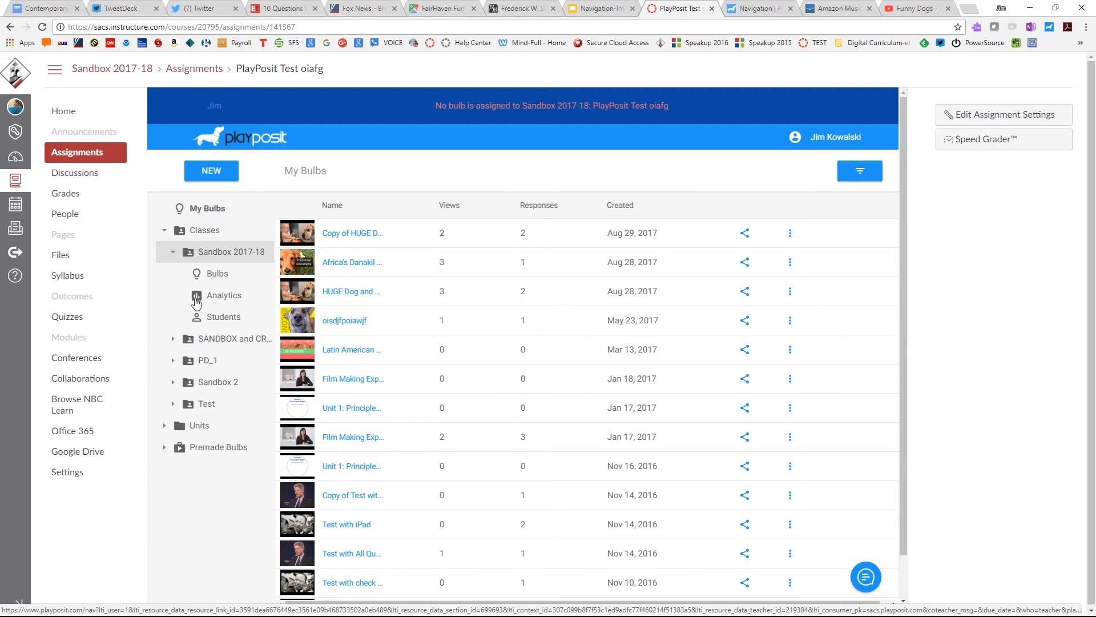
click(216, 318)
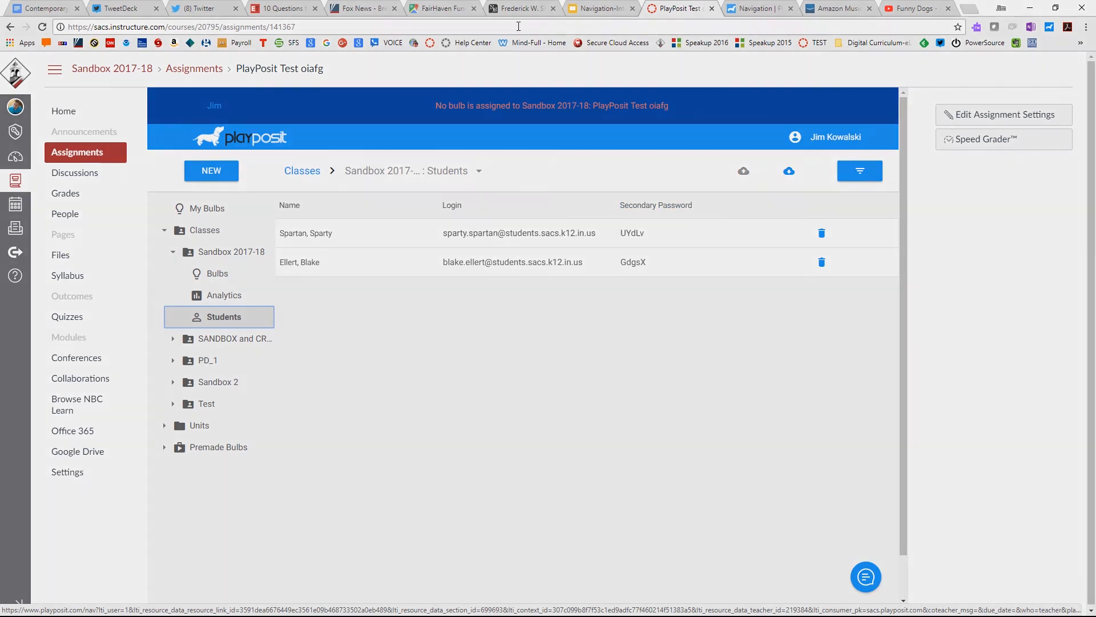
- Look at the options available for the most recently created bulb, such as Set bulb link, and close them
mouse_move(519, 3)
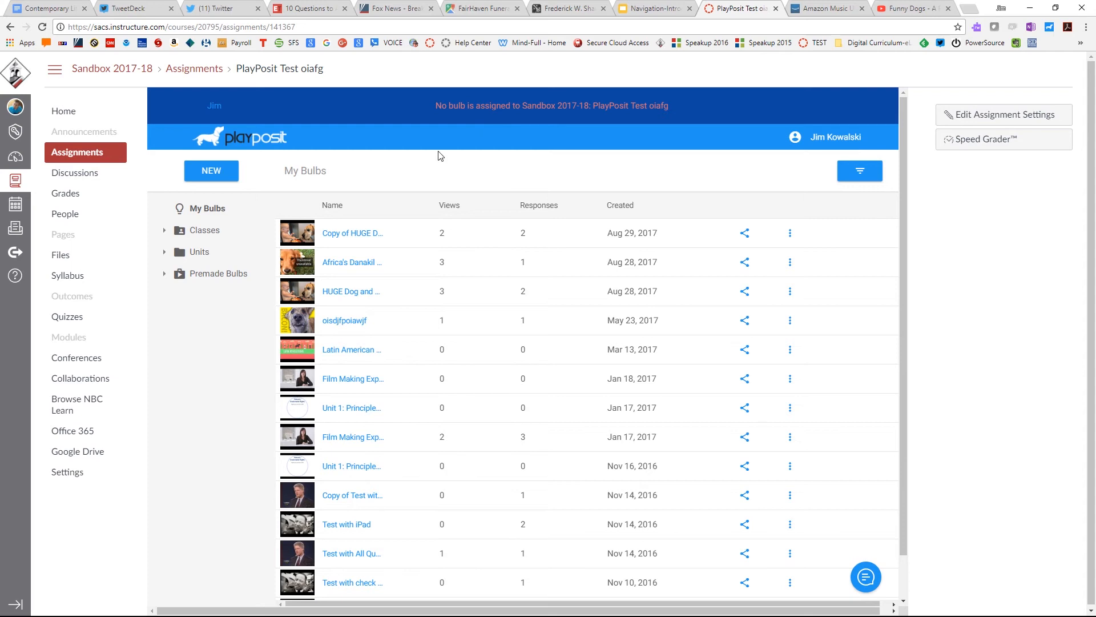
click(786, 240)
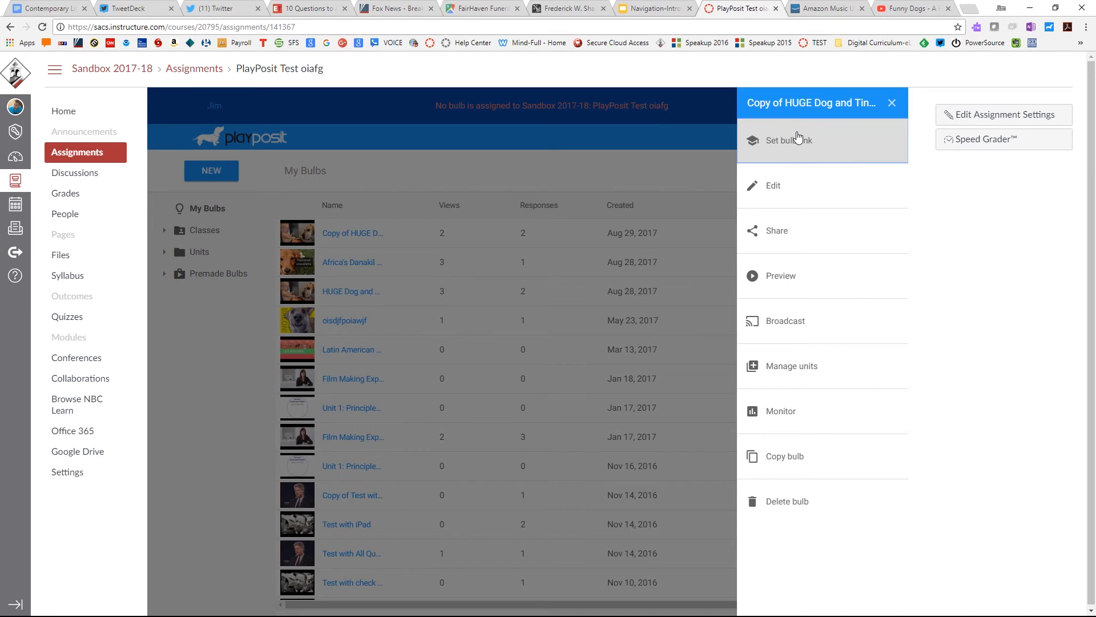
click(658, 162)
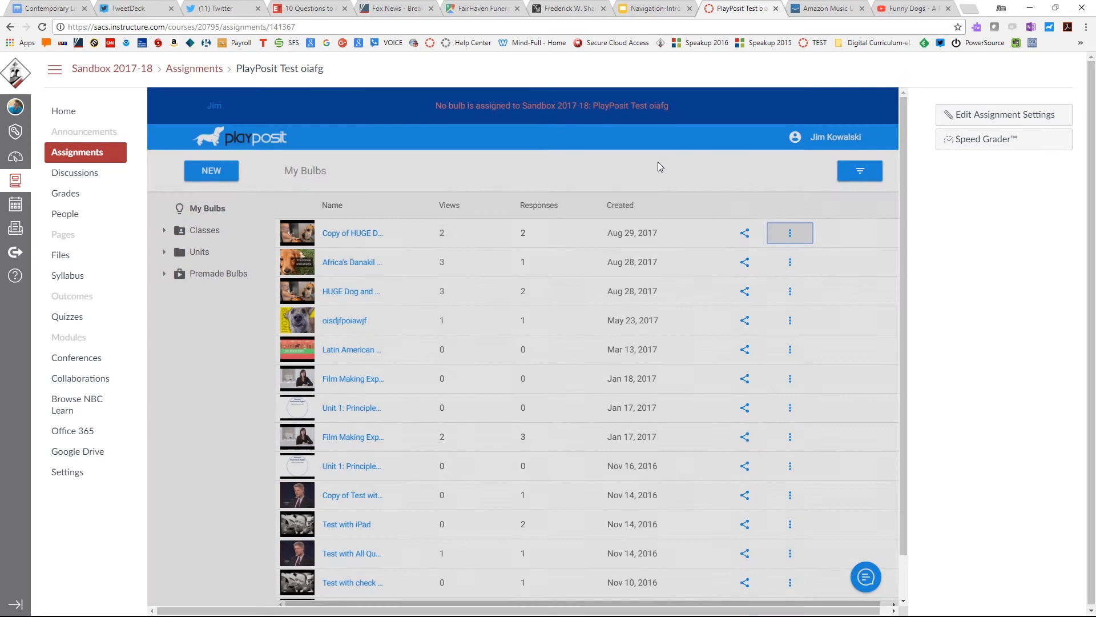
click(206, 170)
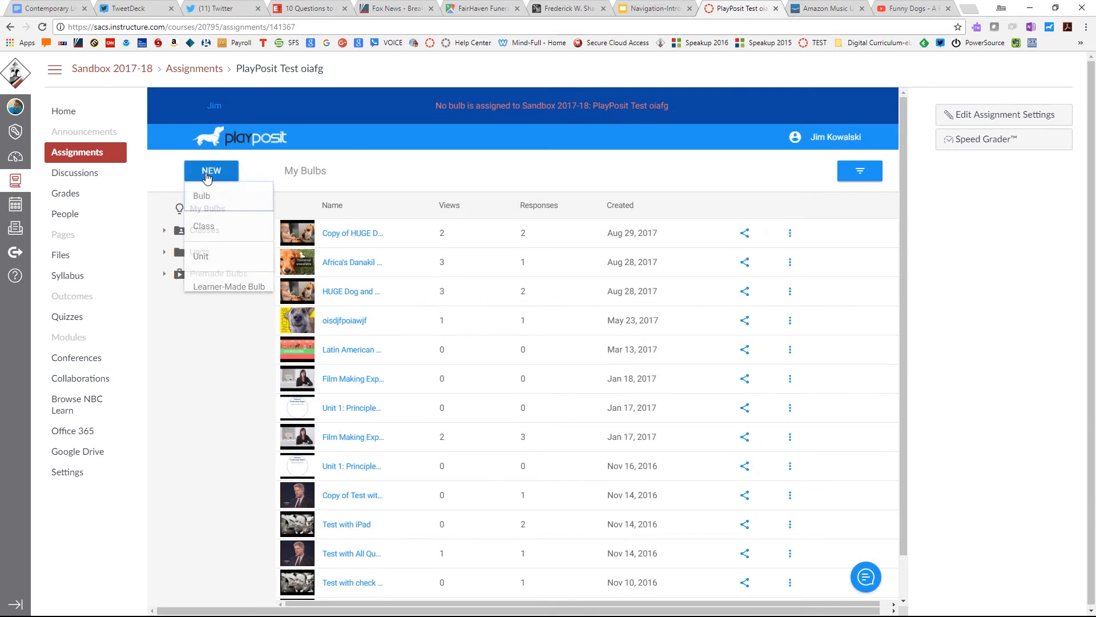
click(221, 197)
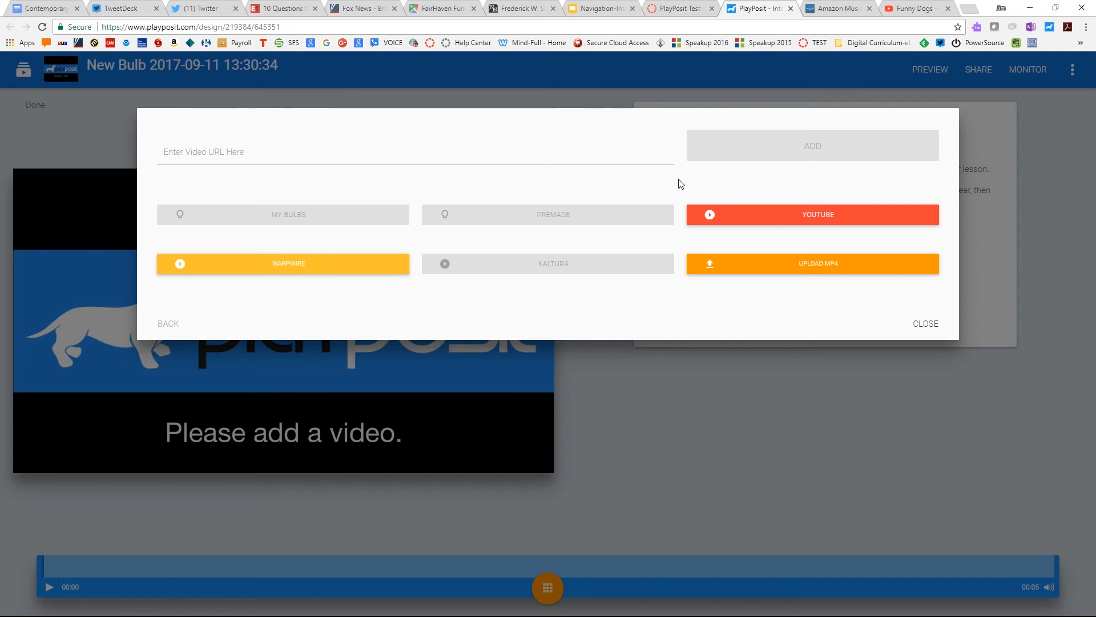
click(244, 155)
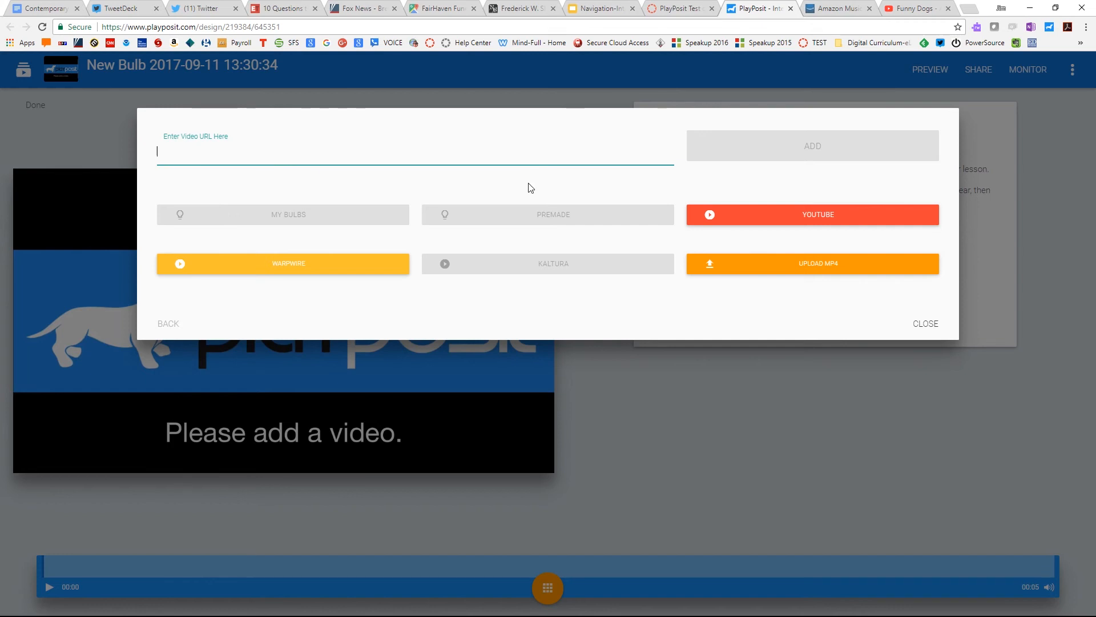
click(911, 8)
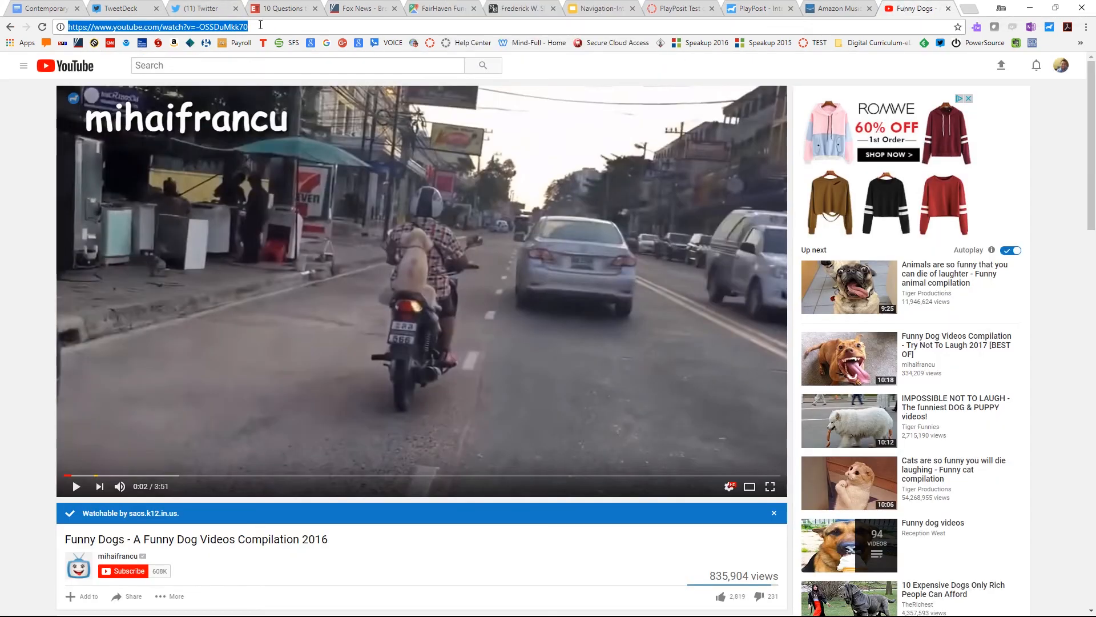
click(674, 7)
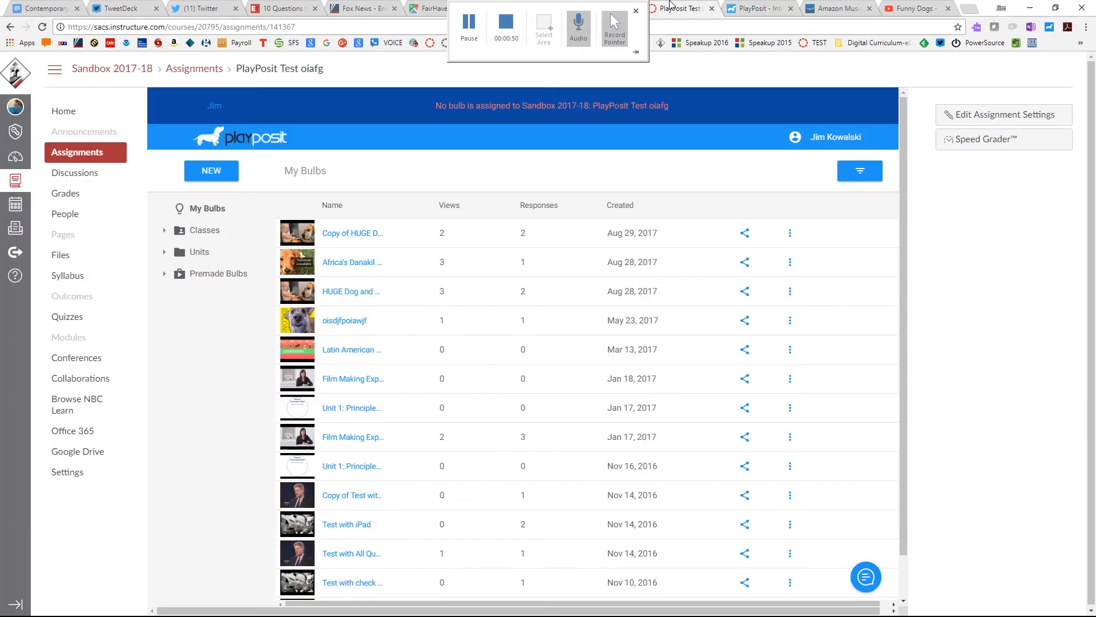
click(765, 6)
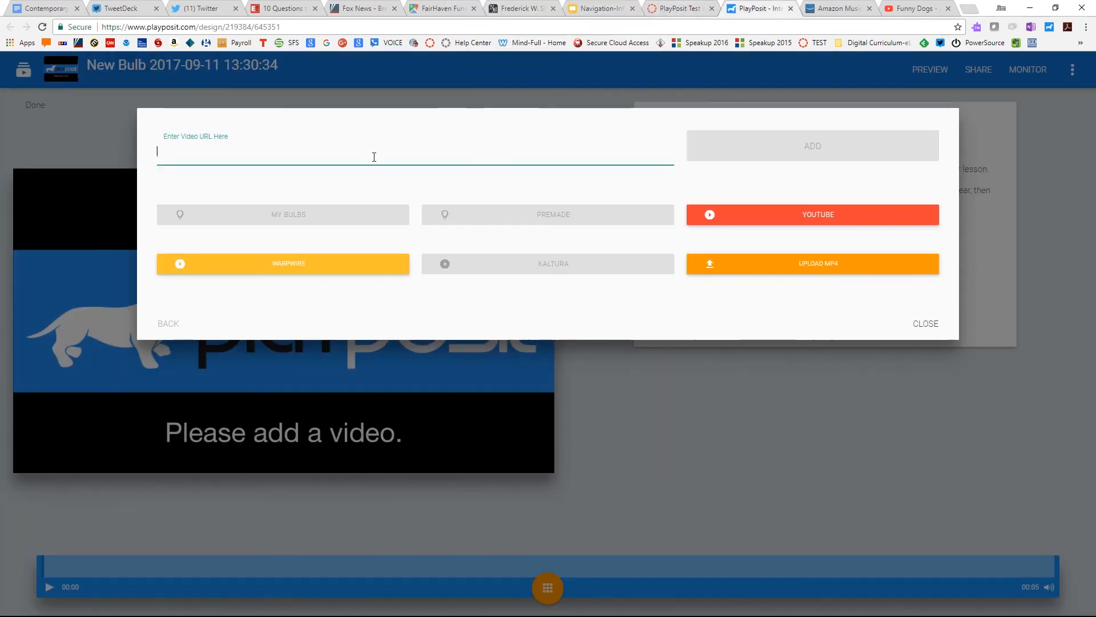
text(https://www.youtube.com/watch?v=-OSSDuMkk70)
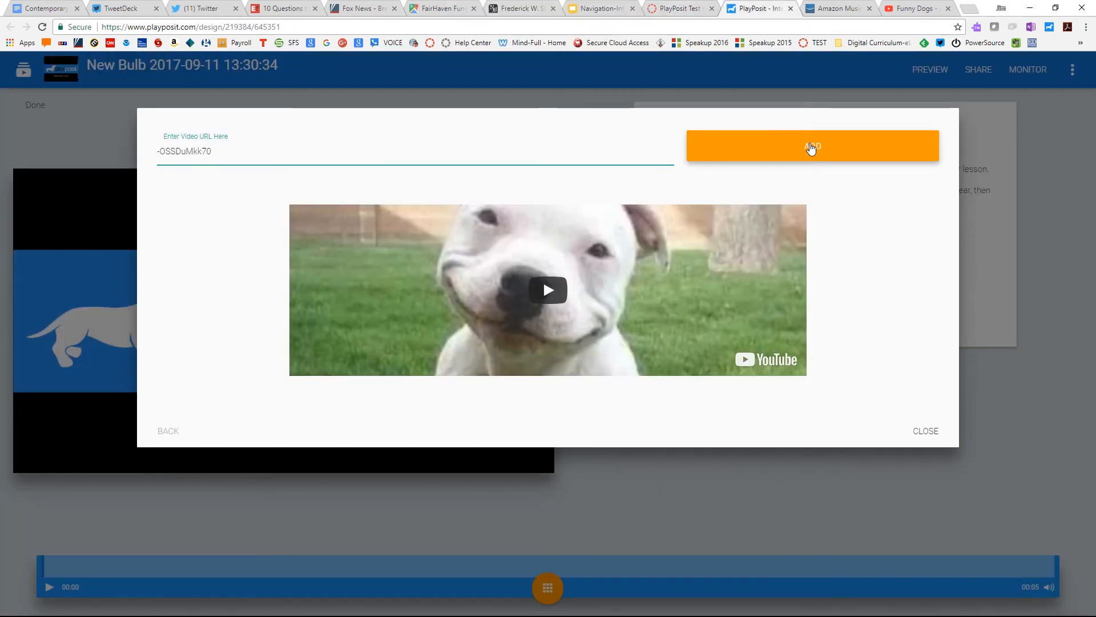
click(810, 144)
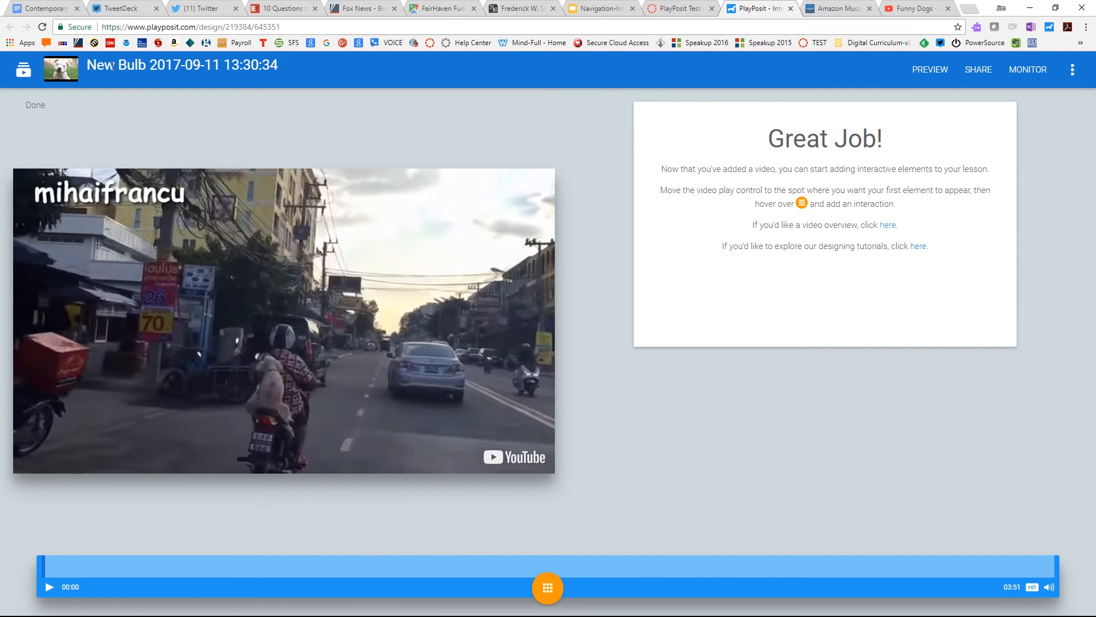
- Title the new bulb "Flex Day Training" and enter "kuashdrouashgdo" as its learning objective
click(169, 68)
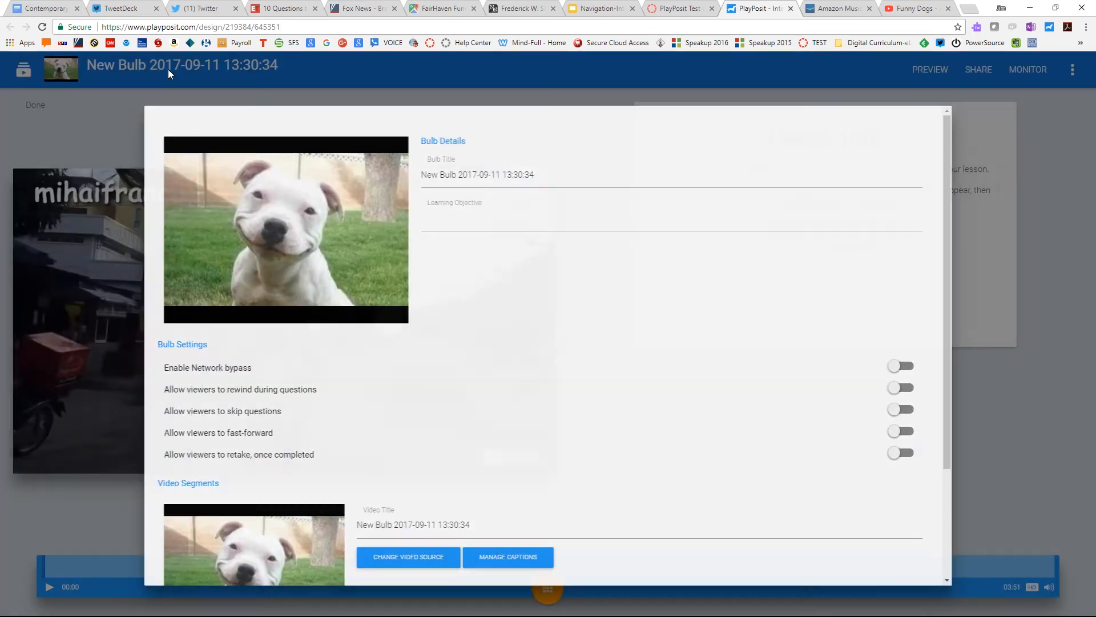
drag(534, 174, 341, 171)
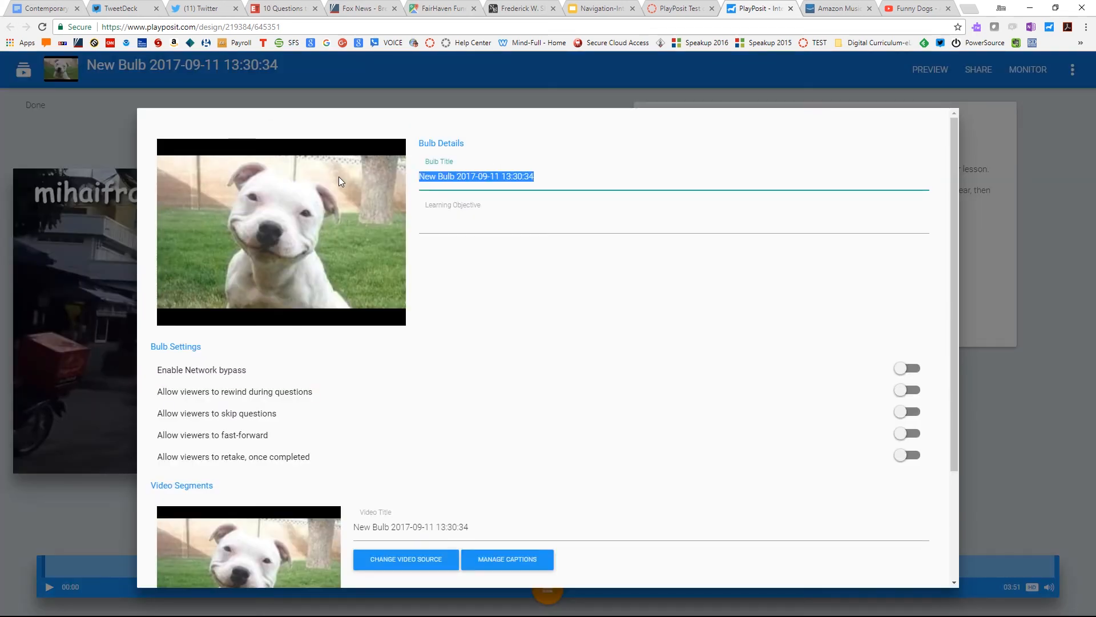
text(Flex )
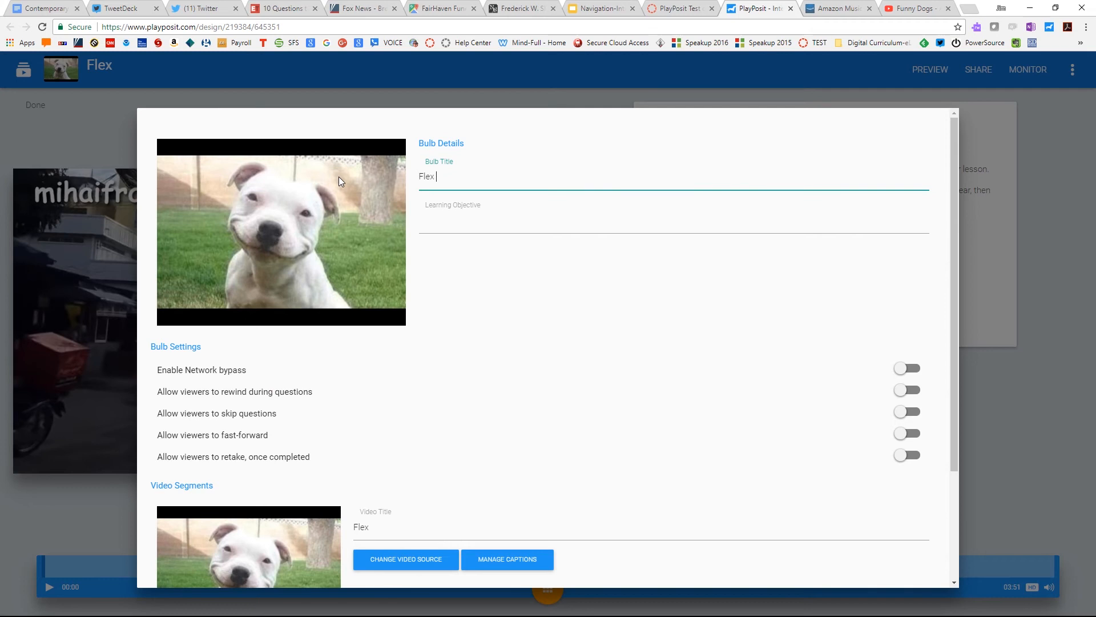
text(Day Trainig)
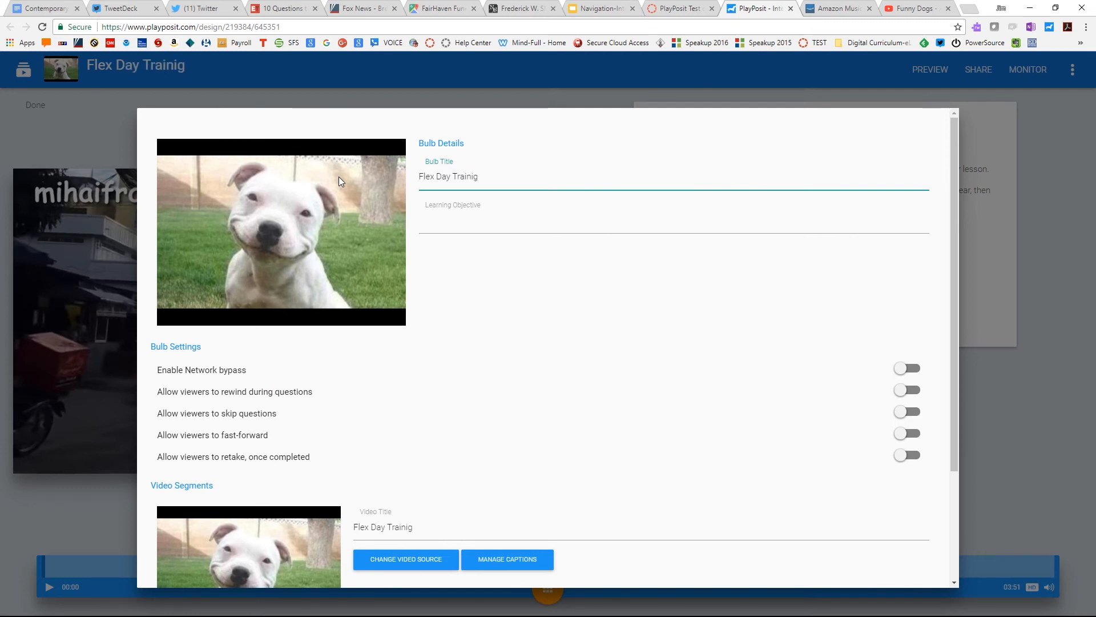
key(BackSpace)
text(ng)
click(460, 228)
text(kuashdrouashgdo)
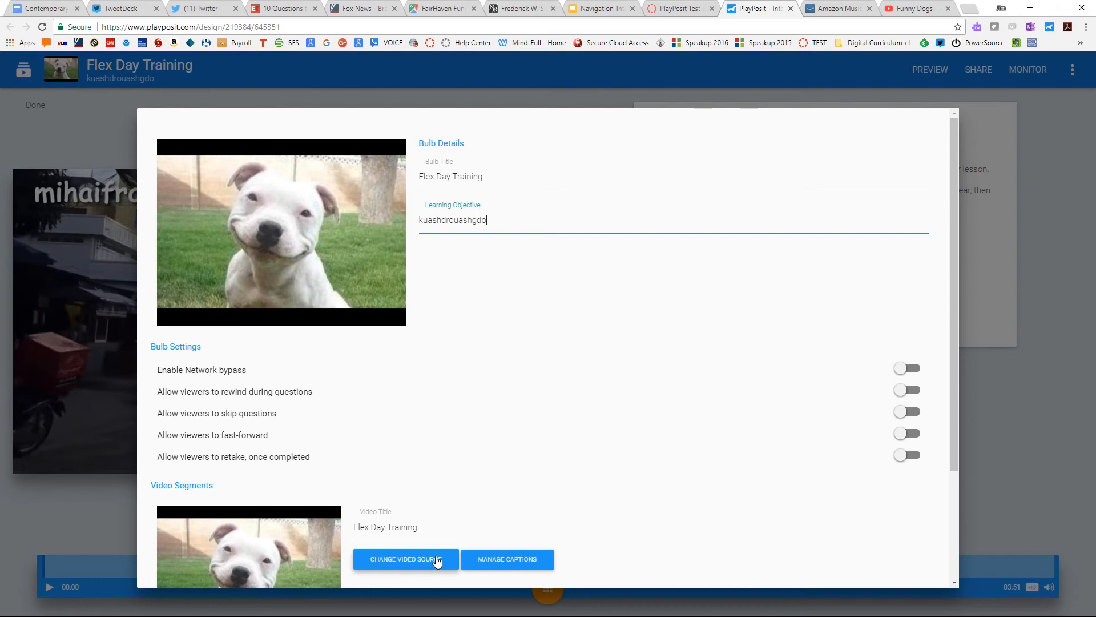
scroll(440, 471, down, 3)
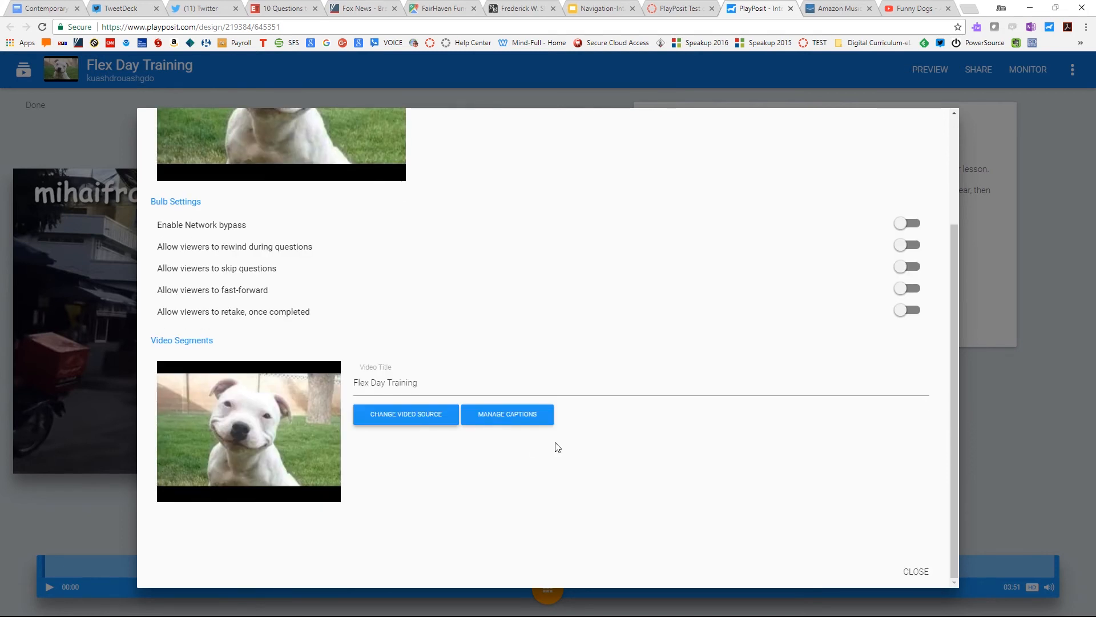
- Close the bulb settings and trim the video so that it ends at 01:30
click(929, 578)
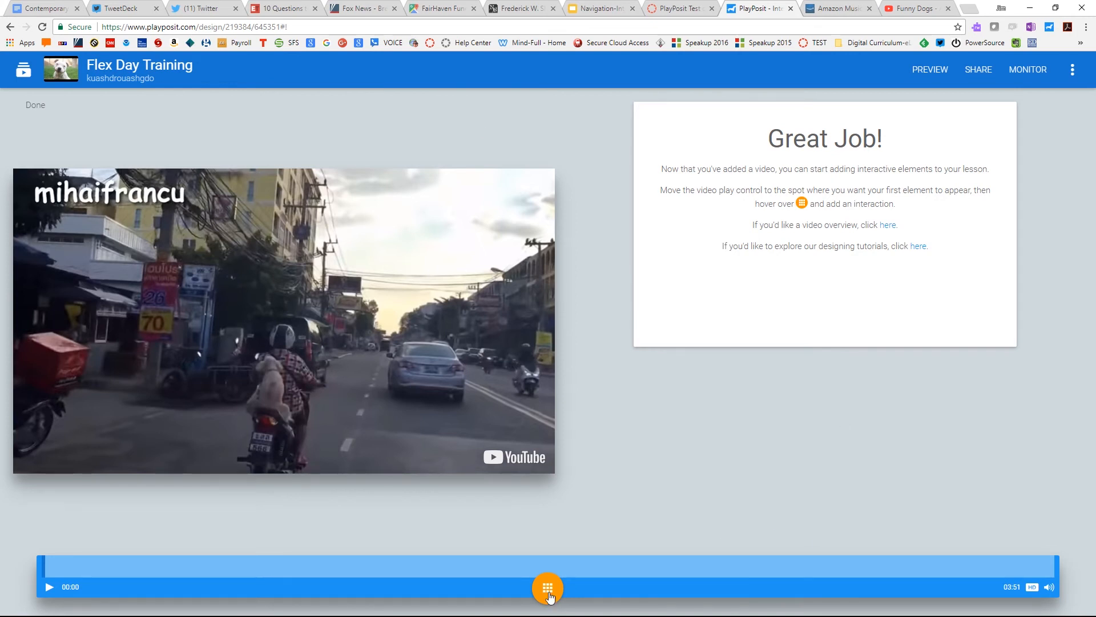
mouse_move(552, 592)
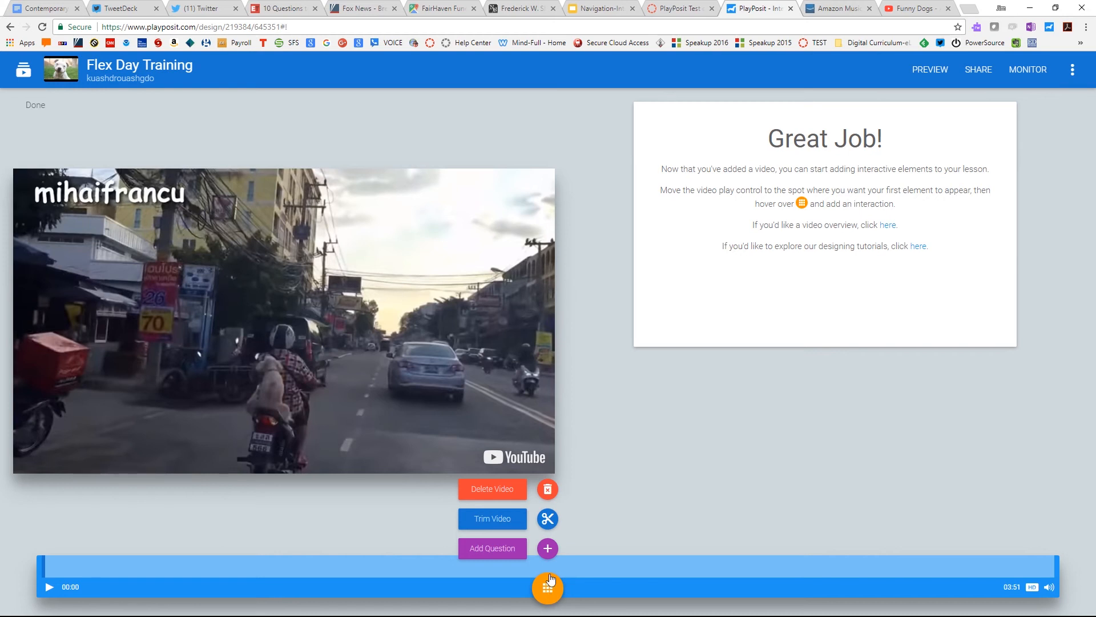
click(547, 520)
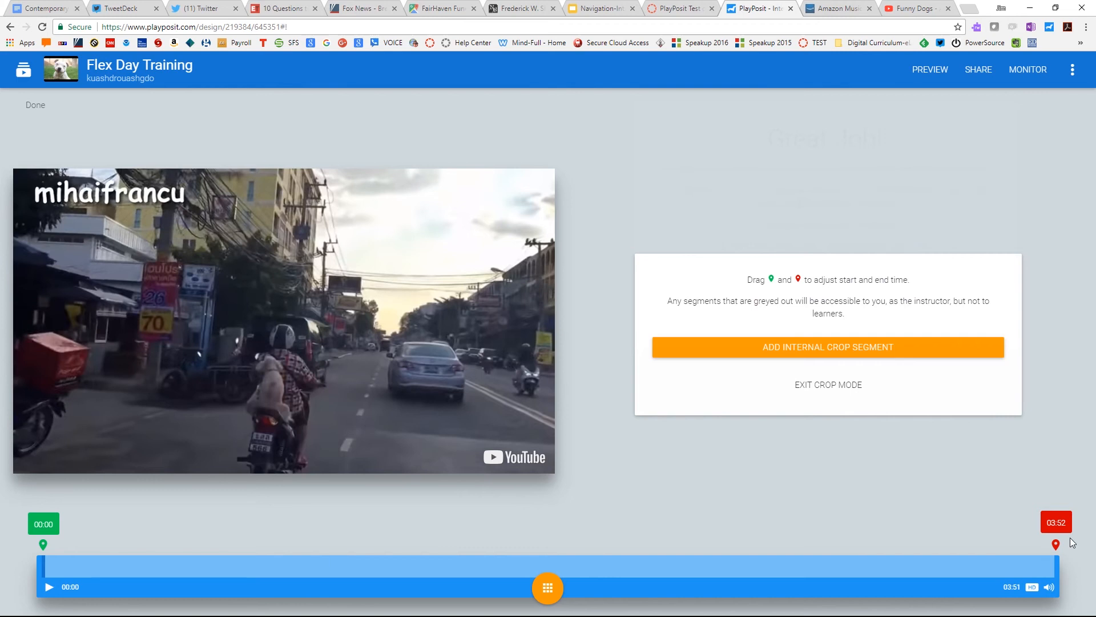
mouse_move(1058, 542)
mouse_down()
mouse_move(563, 519)
mouse_move(442, 535)
mouse_up()
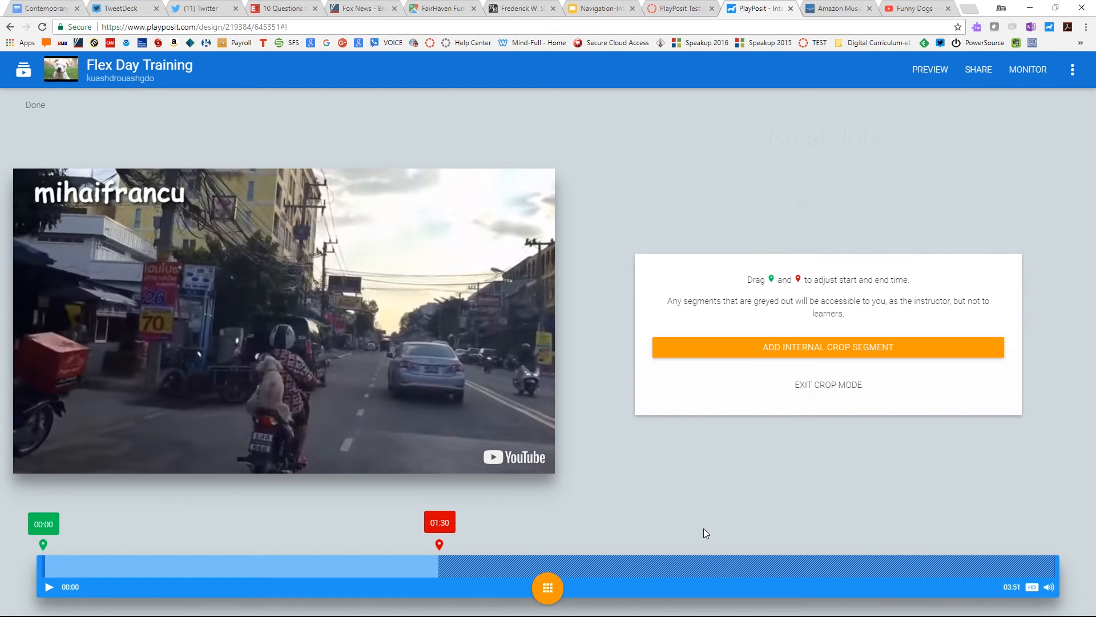
click(838, 393)
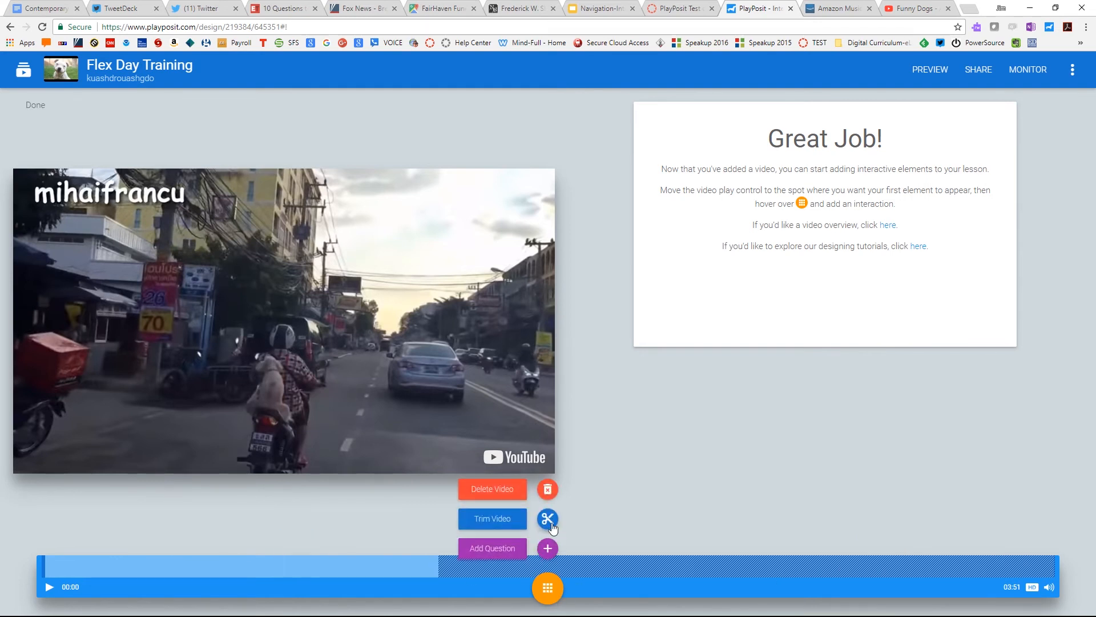
- Add an internal crop segment to the video, spanning about 00:44 to 00:53
click(549, 520)
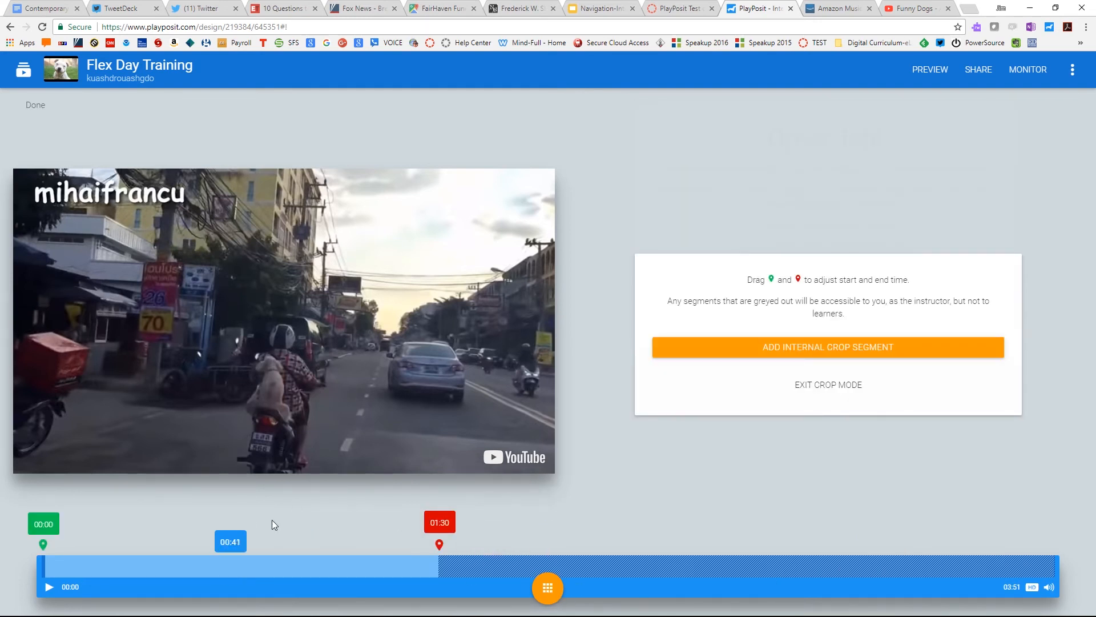
click(801, 355)
drag(70, 556, 194, 574)
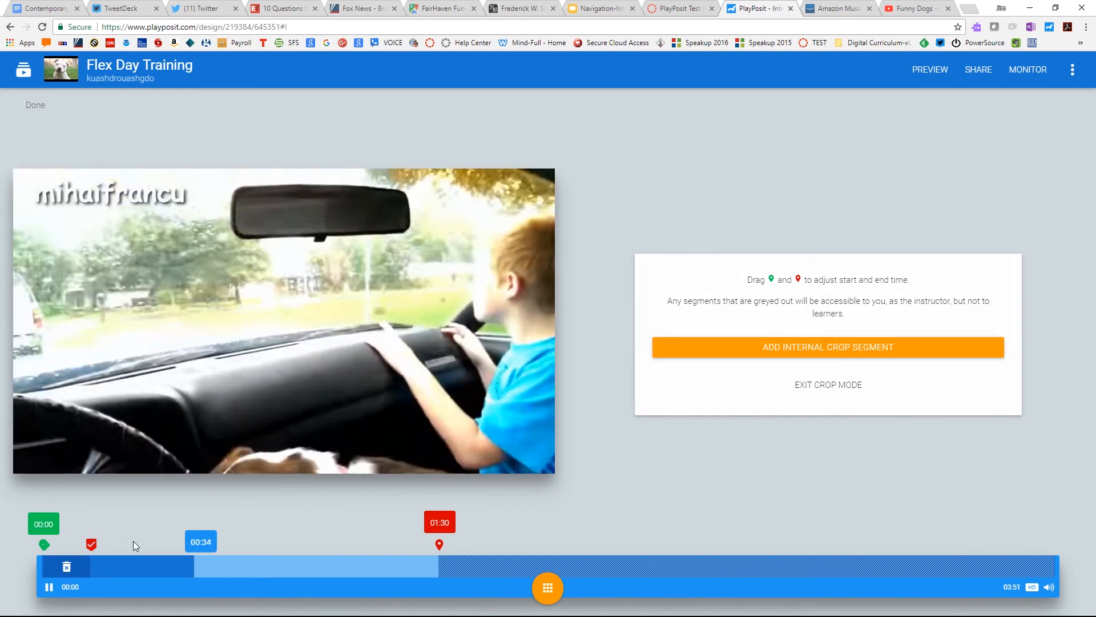
click(48, 586)
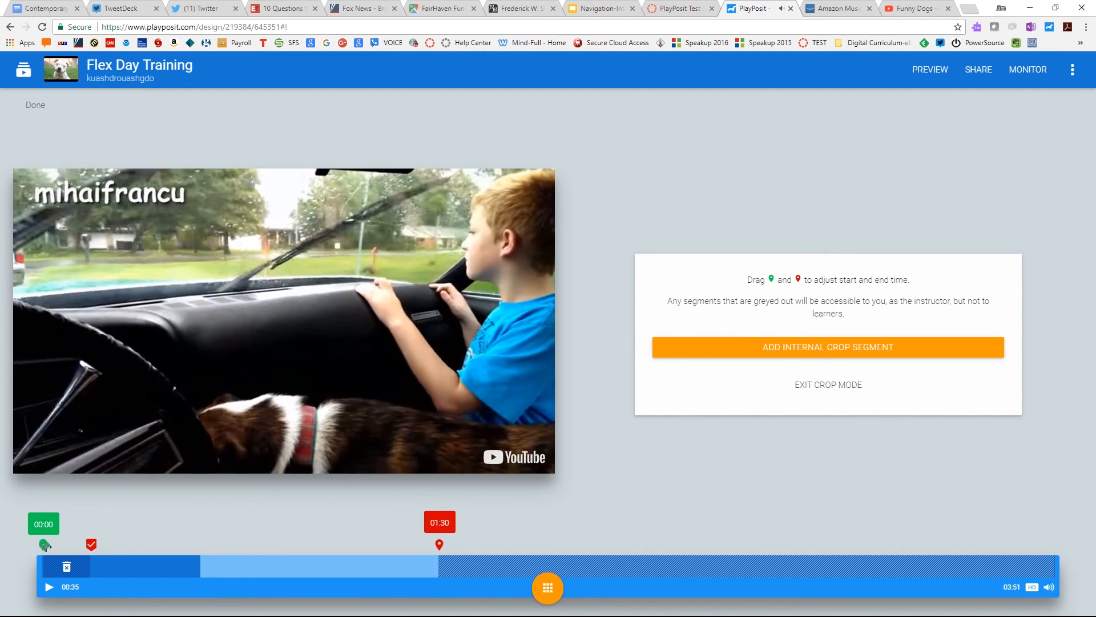
drag(44, 544, 56, 544)
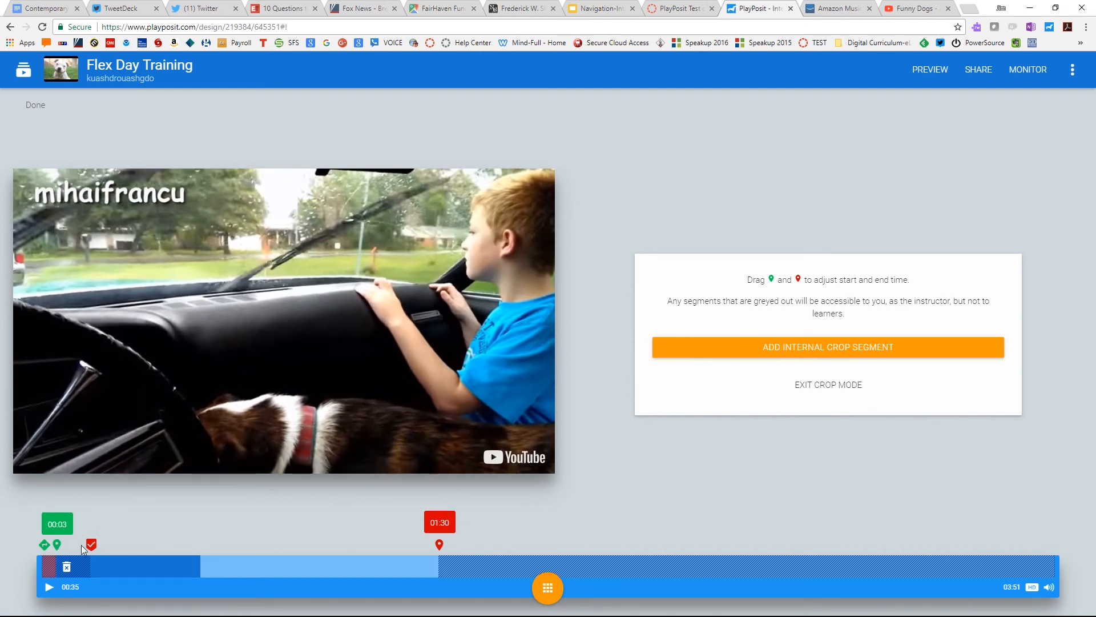
drag(90, 545, 277, 544)
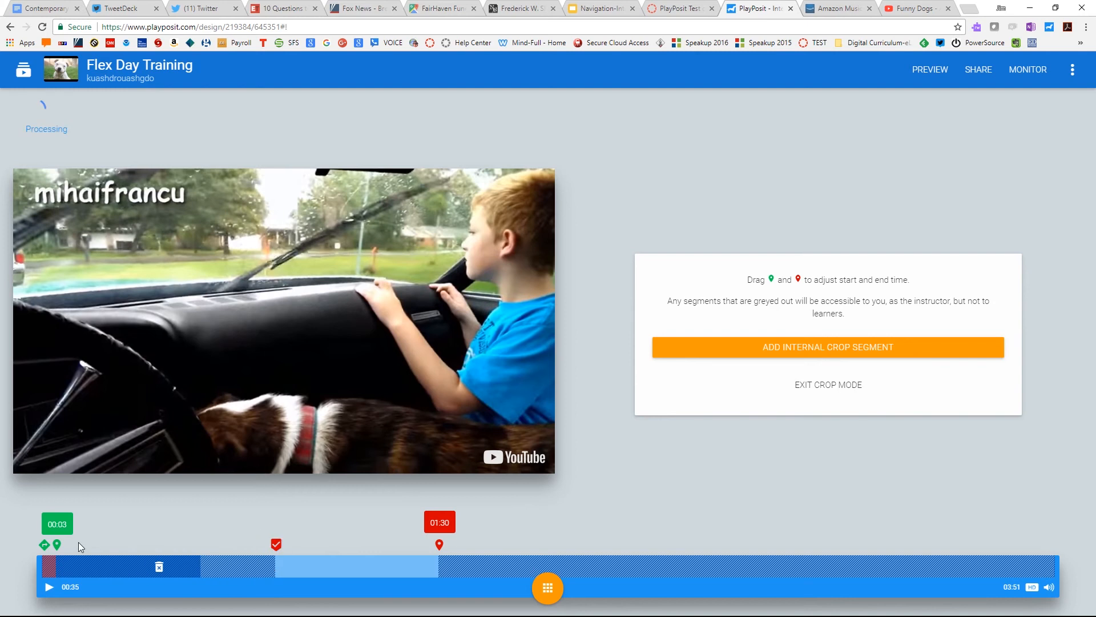
drag(57, 544, 239, 544)
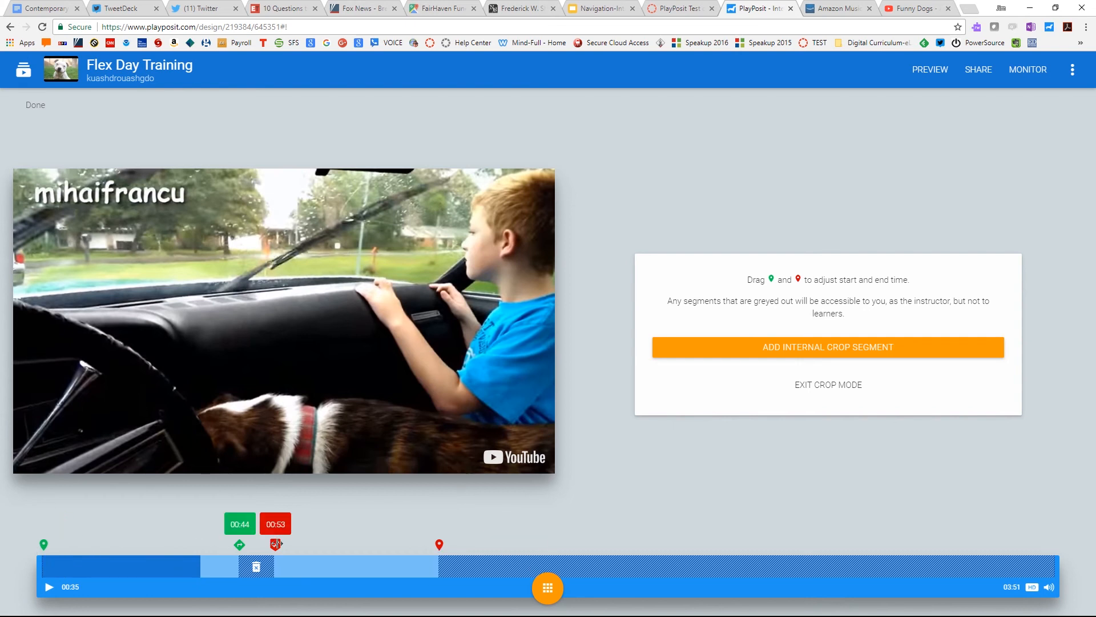
- Widen the internal crop segment at both ends, with its start at about 00:33, and exit crop mode
drag(240, 544, 188, 544)
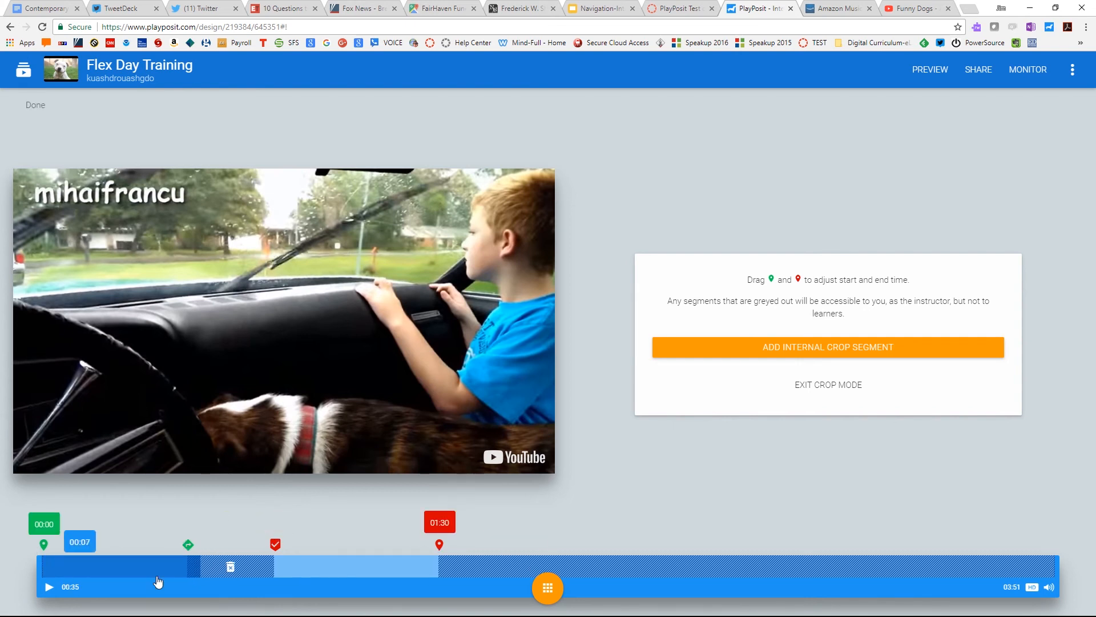
click(50, 567)
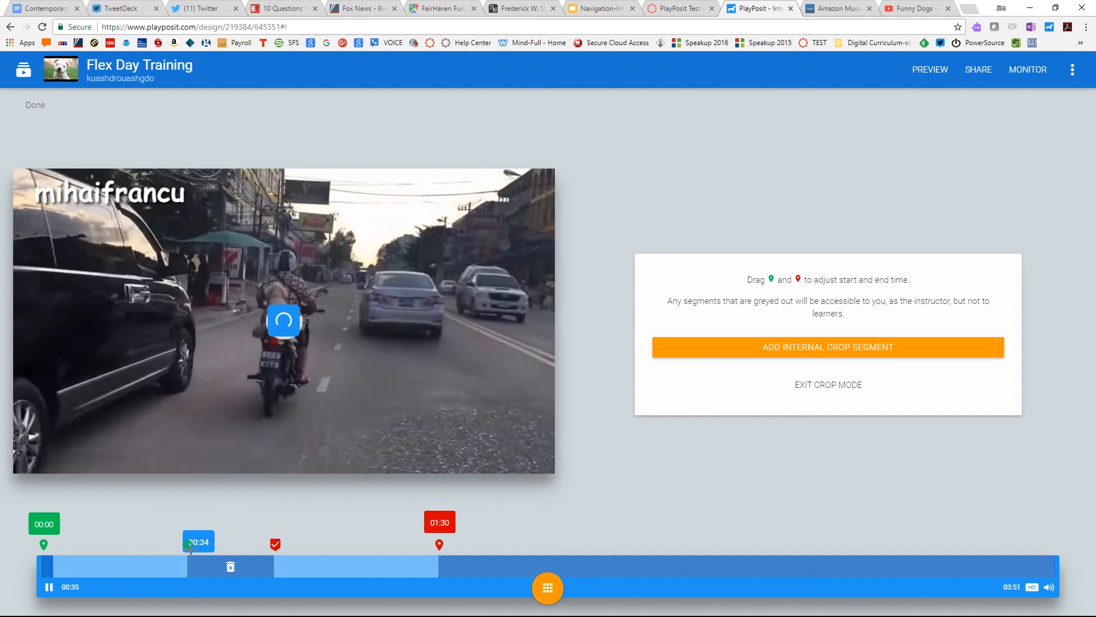
click(49, 587)
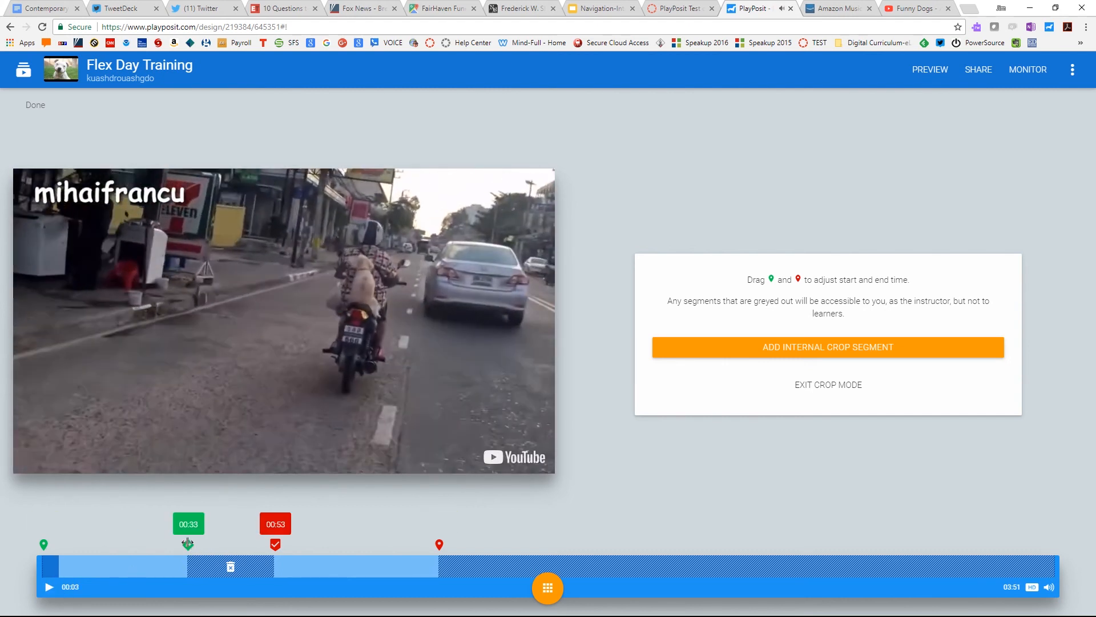
drag(185, 544, 183, 544)
drag(276, 546, 332, 544)
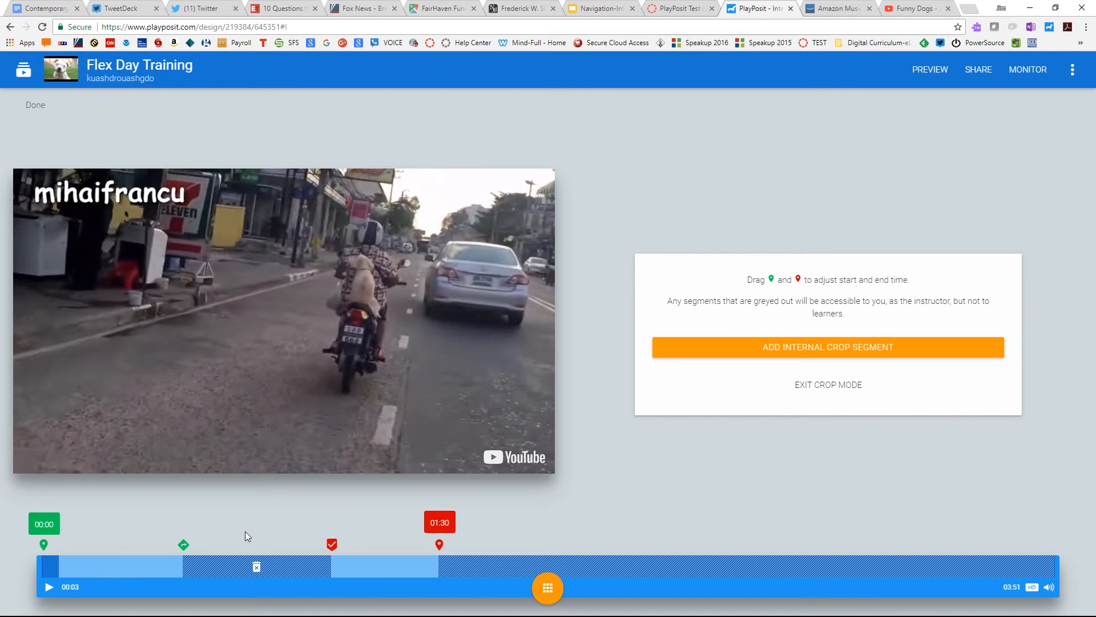
click(866, 383)
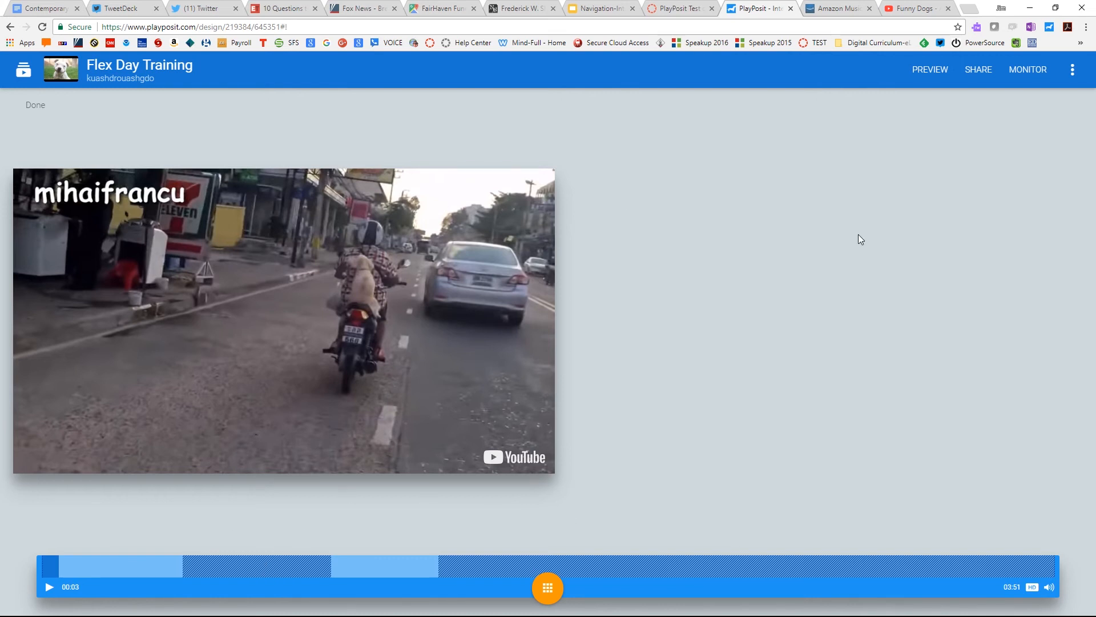
click(1074, 74)
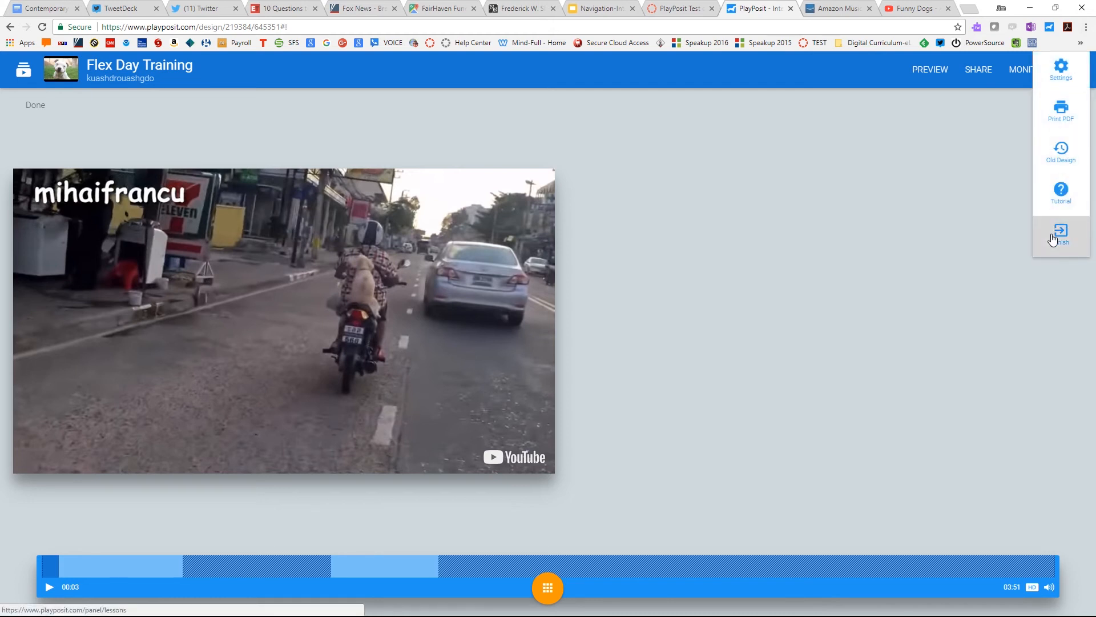
click(828, 363)
- Insert a multiple choice question at 00:03 in the video
mouse_move(554, 585)
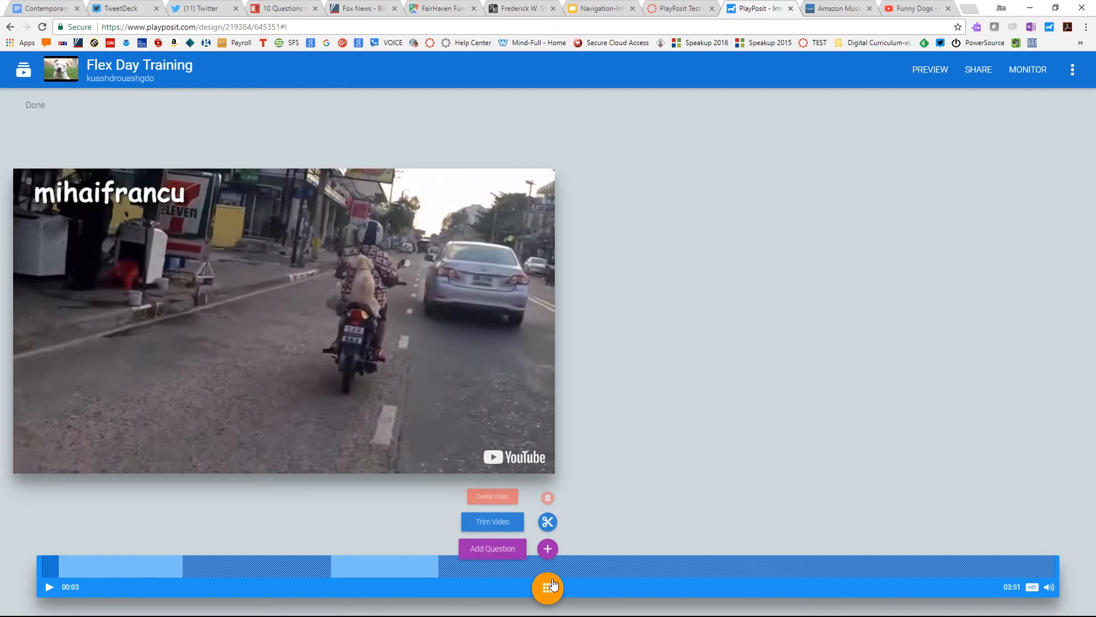
click(547, 550)
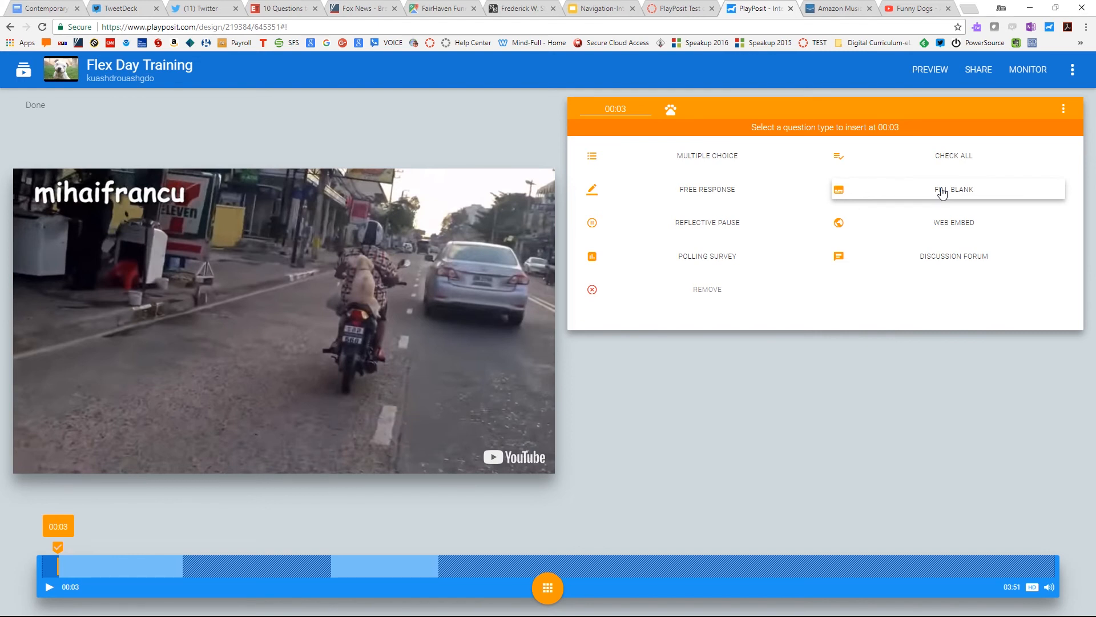
click(130, 566)
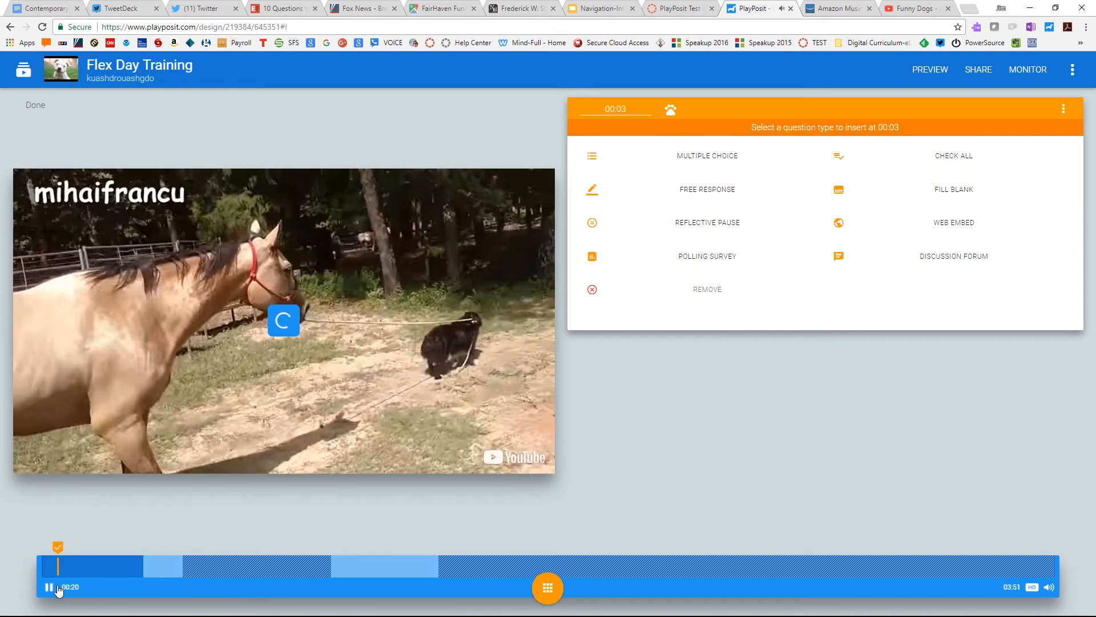
click(49, 587)
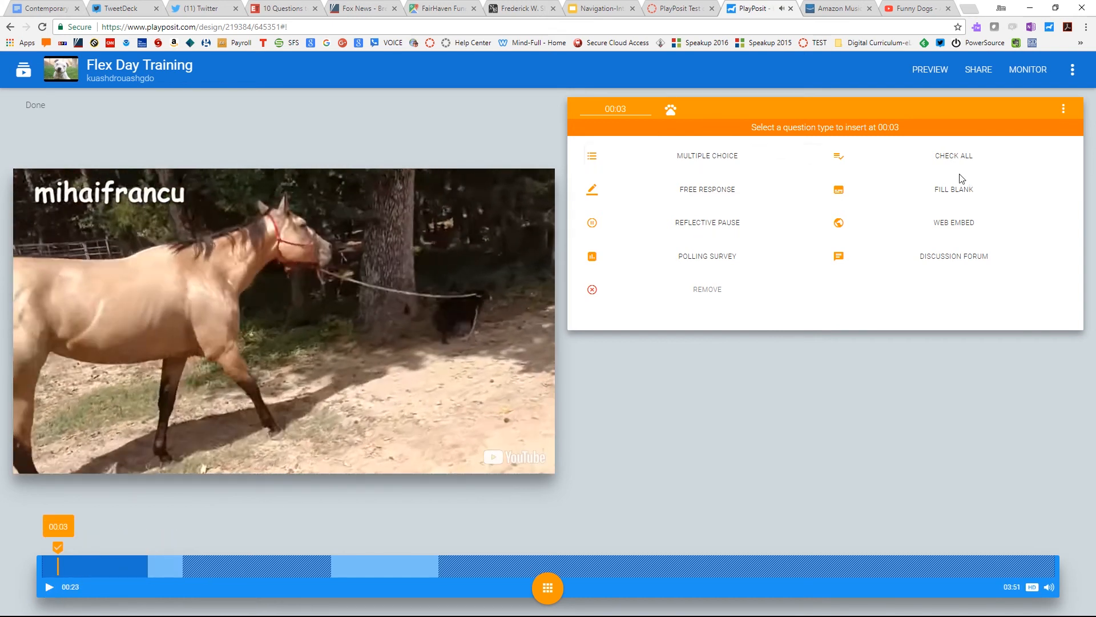
click(741, 158)
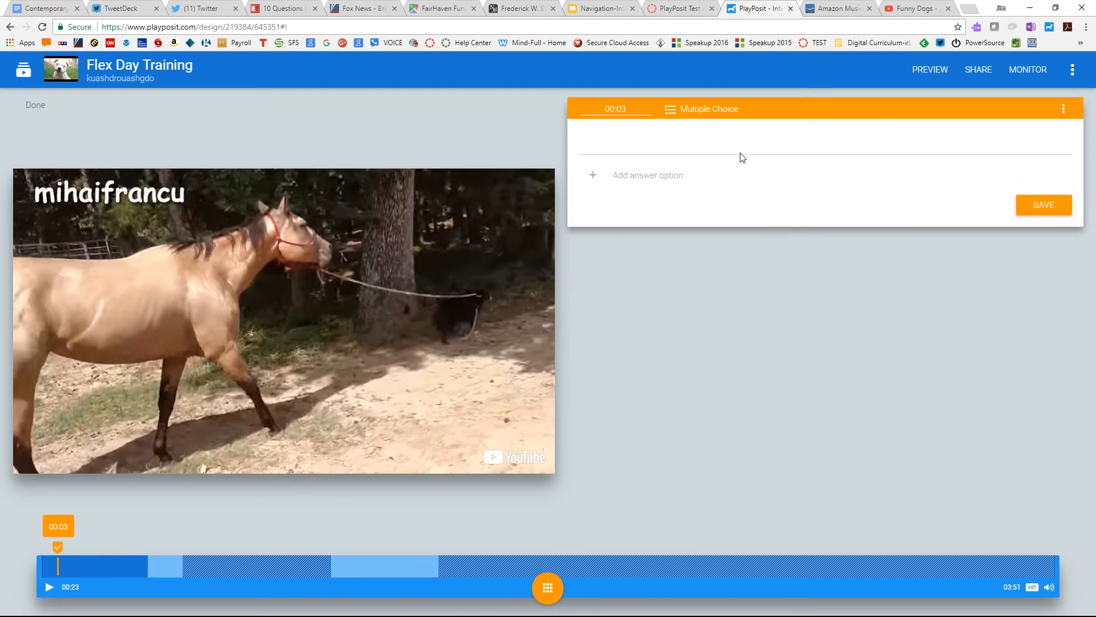
- Replace the question title with "oiasdfoisap hpoias hdgoi hsaohao ht;oth o;jt ;oihrt oiahst oihsa ;otihea ;oithe;oitheot"
drag(698, 137, 535, 144)
click(671, 143)
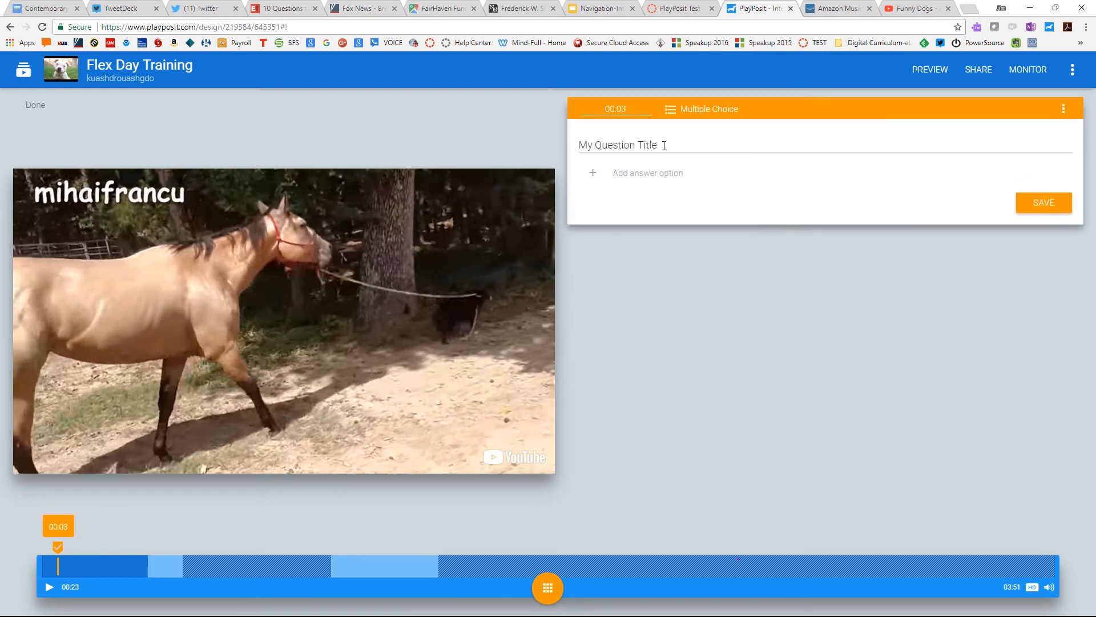
text(oiasdfoisap hpoias)
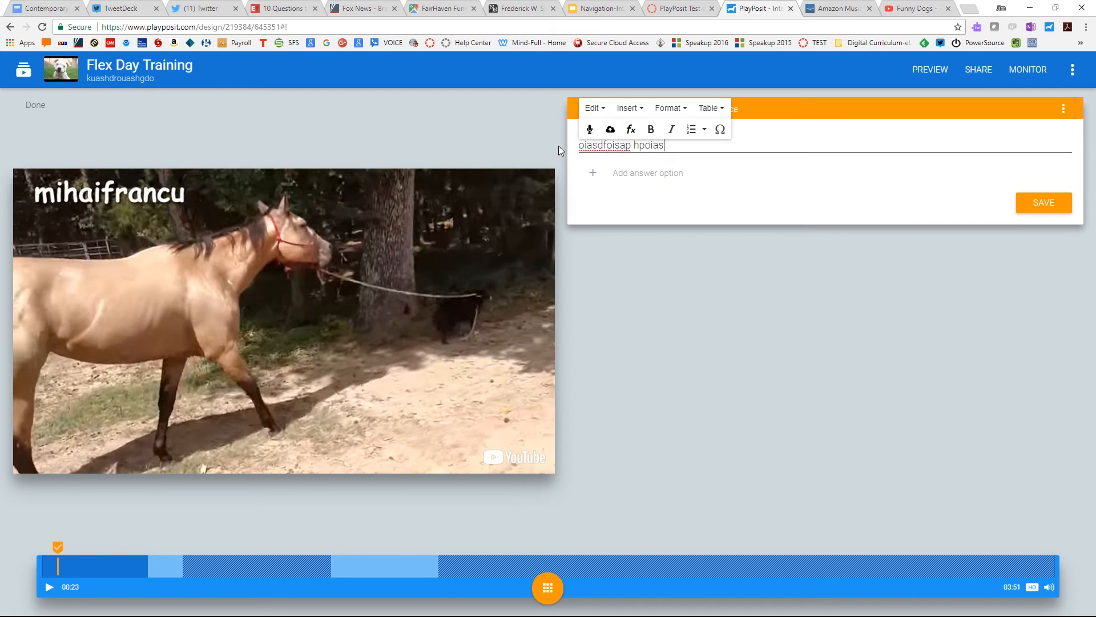
text( hdgoi hsaohao ht;oth o;jt ;oihrt oiahst oihsa ;otihea ;oithe;oitheot)
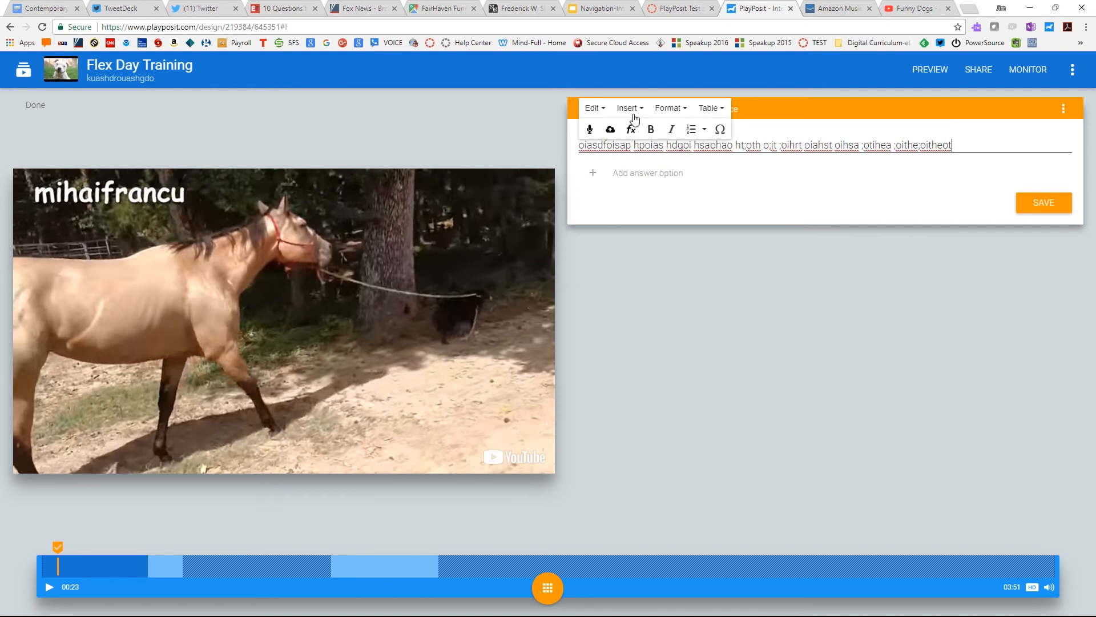
- Add the answers "oisahd gta", "sd ry sery", "dshy sy" and "se y esy", mark "sd ry sery" as correct, and save the question
click(617, 174)
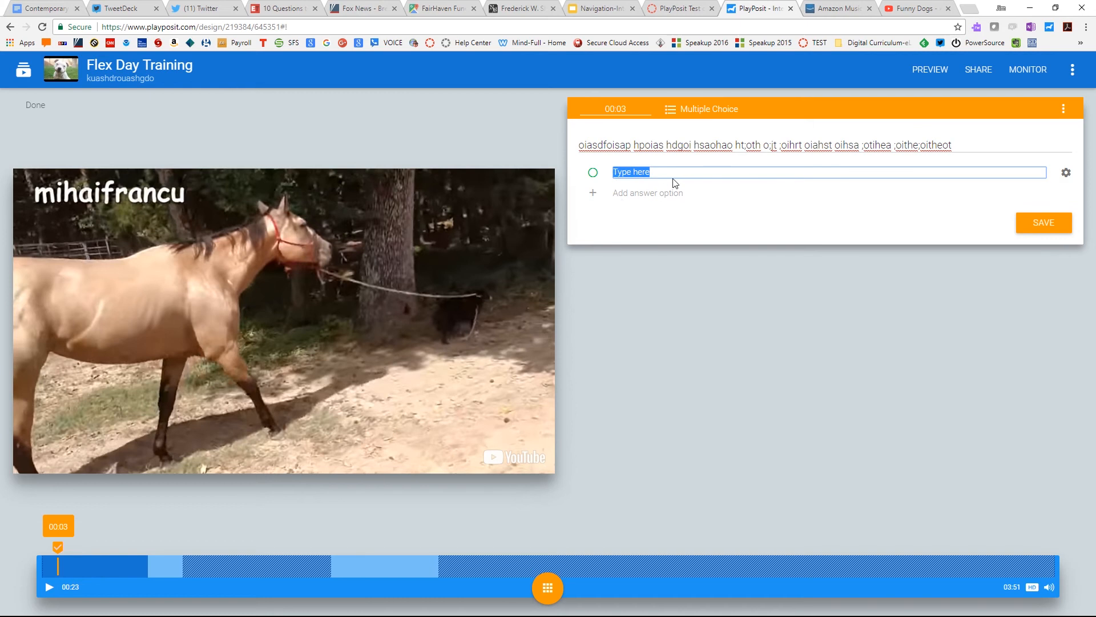
text(oisahd gta)
click(654, 194)
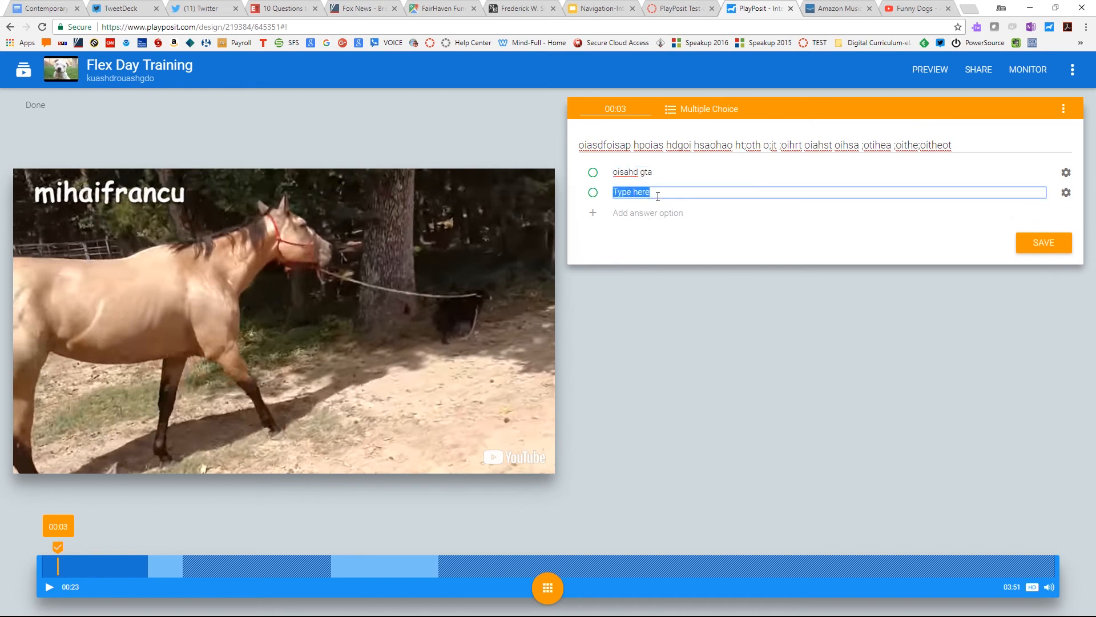
text(sd ry sery)
click(653, 213)
text(dshy sy)
click(644, 233)
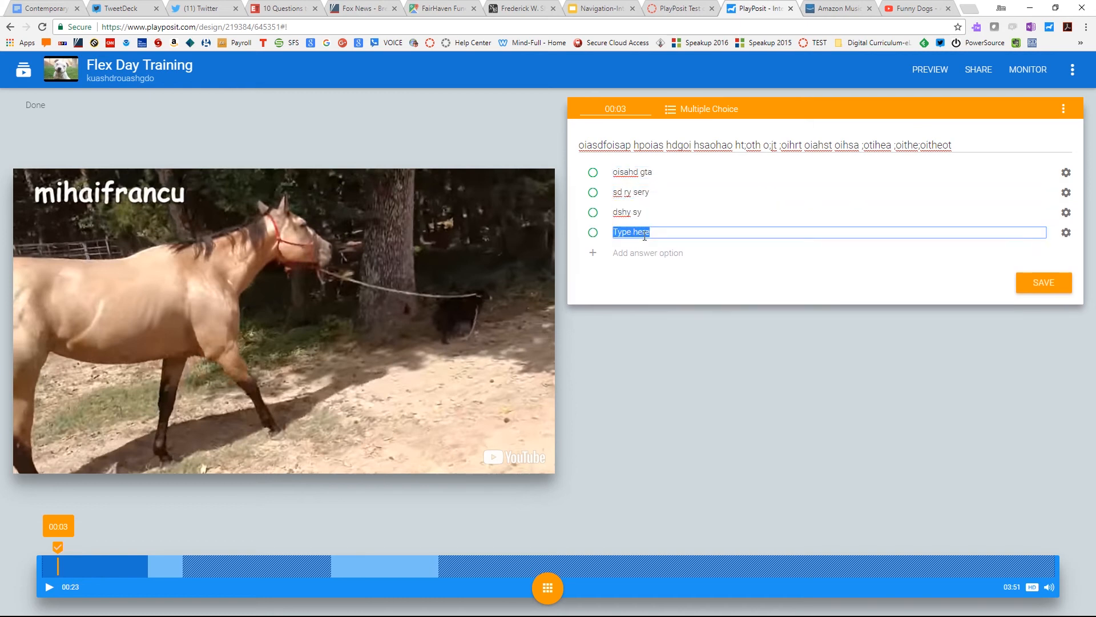
text(se y esy)
click(593, 192)
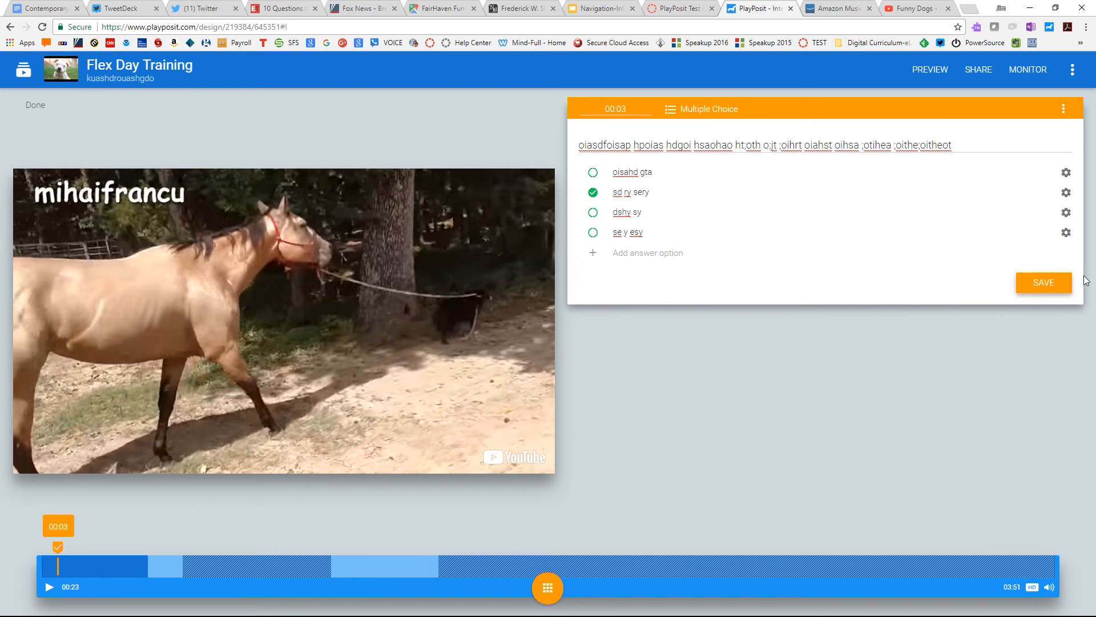
click(1040, 280)
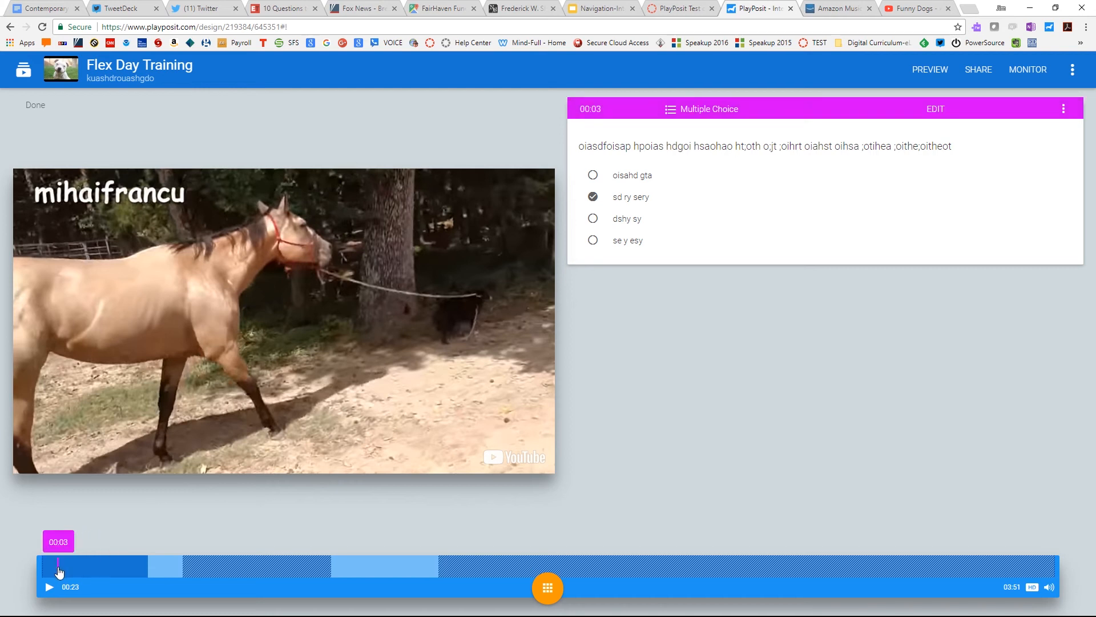
- Move the multiple choice question to 00:16 in the video and insert a reflective pause at 00:12
drag(59, 571, 115, 569)
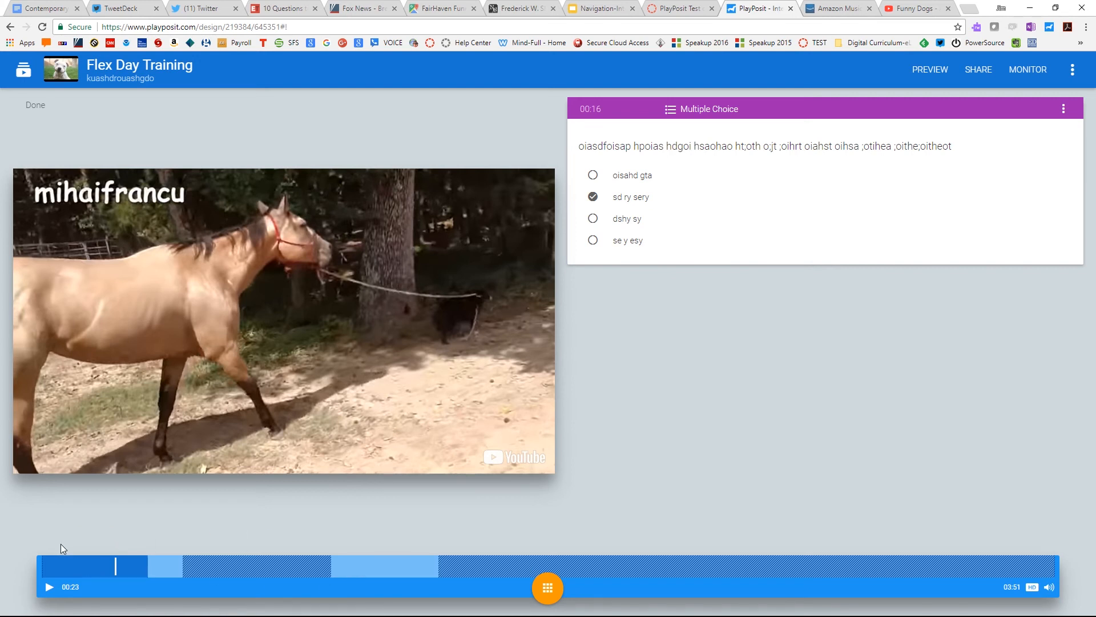
click(95, 571)
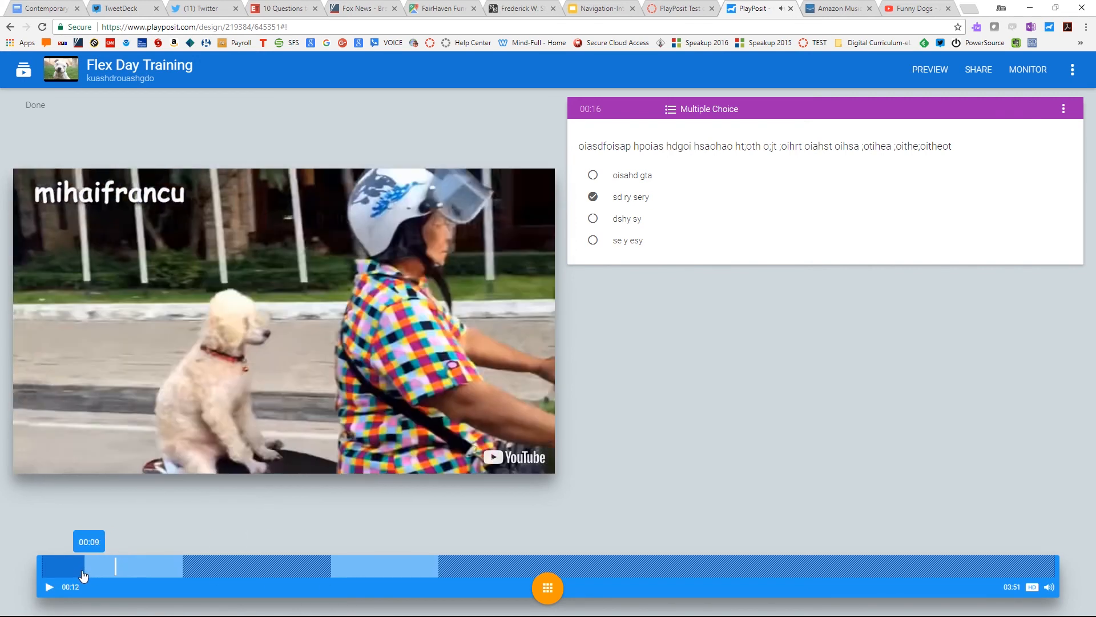
click(48, 588)
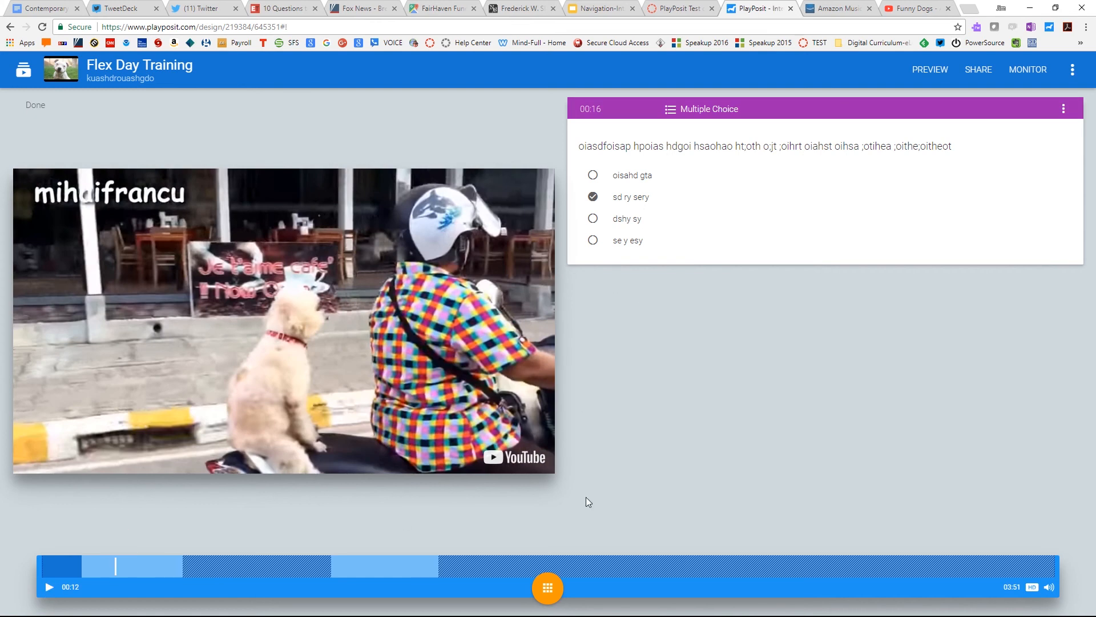
click(548, 588)
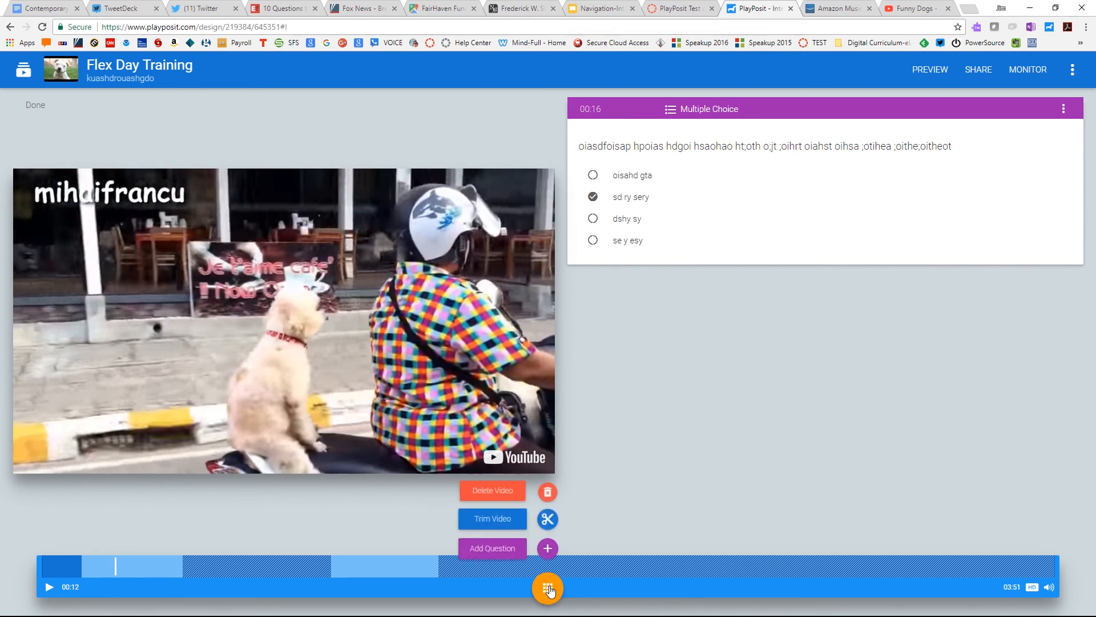
click(551, 554)
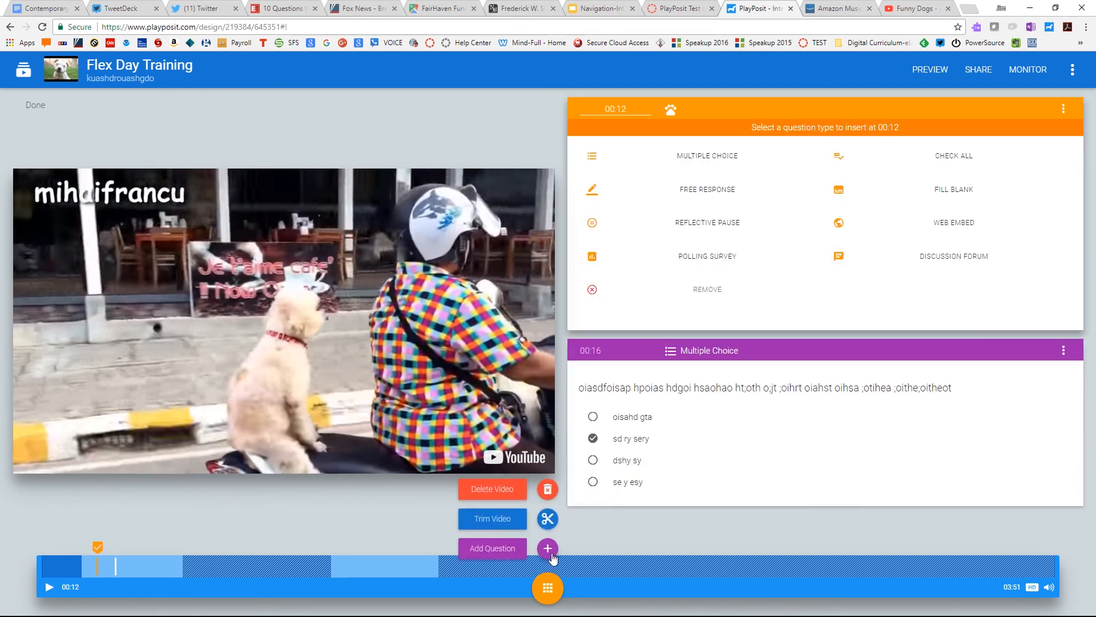
click(724, 220)
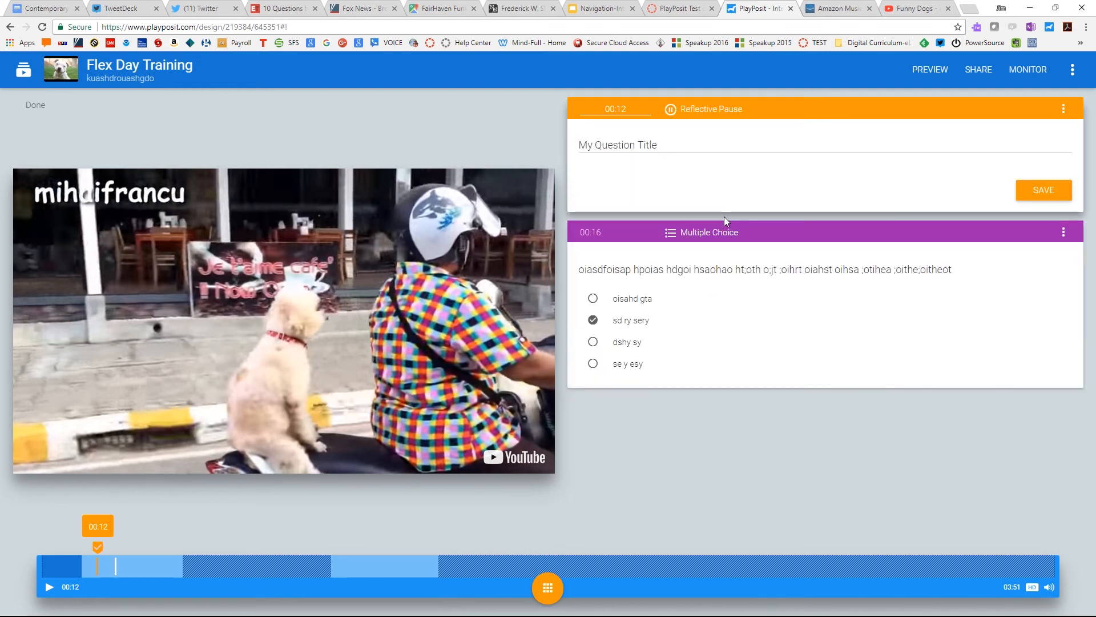
- Set the reflective pause's title to "o 8hsaod ioisa htoia hsoit haoiuft hoais s ih yoihdoi" and save it
click(676, 142)
text(o 8)
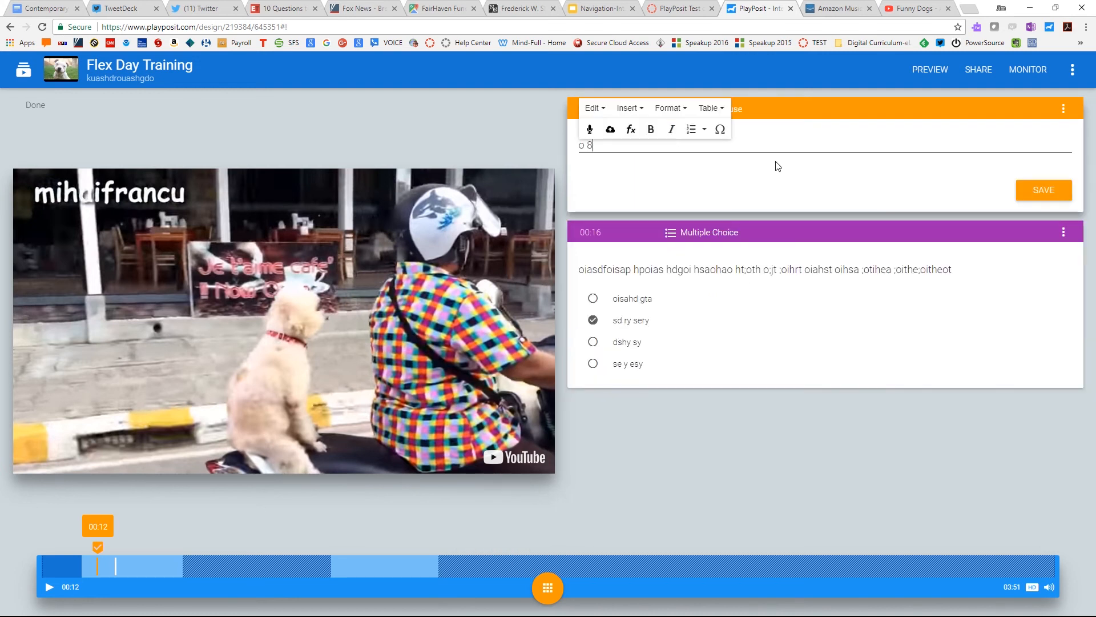
text(hsaod ioisa htoia hsoit haoiuft hoais s ih )
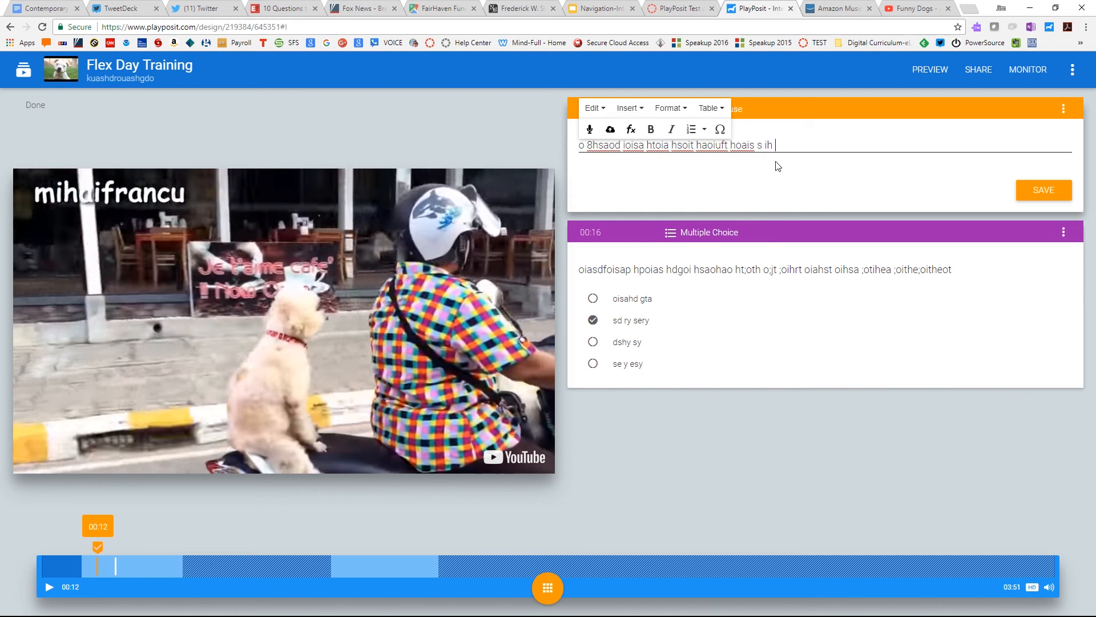
text(yoihdoi)
click(803, 183)
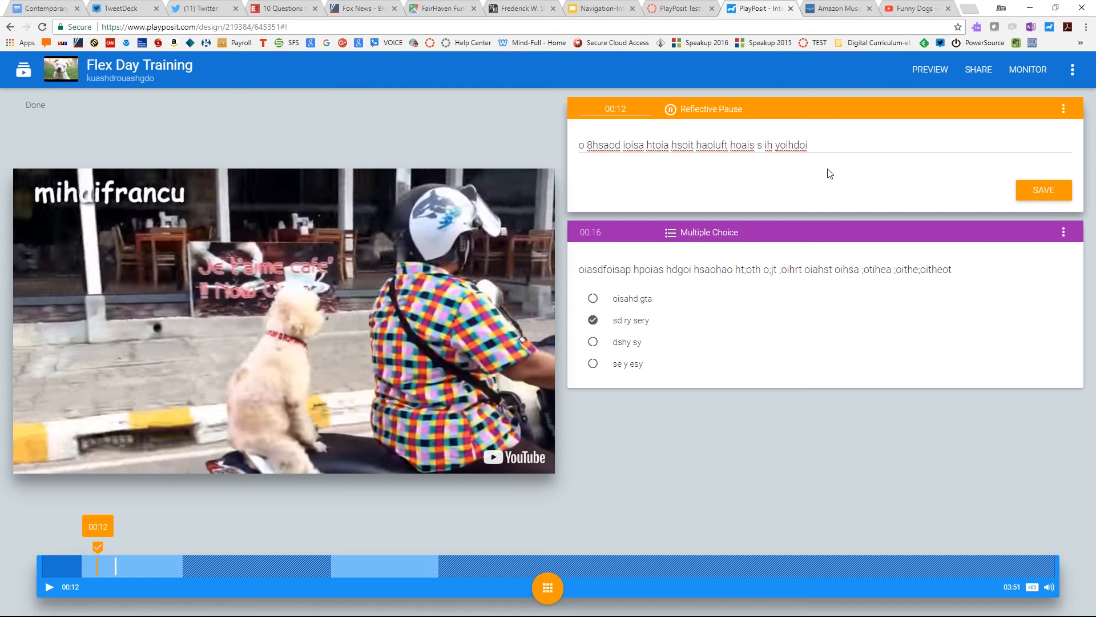
click(1043, 190)
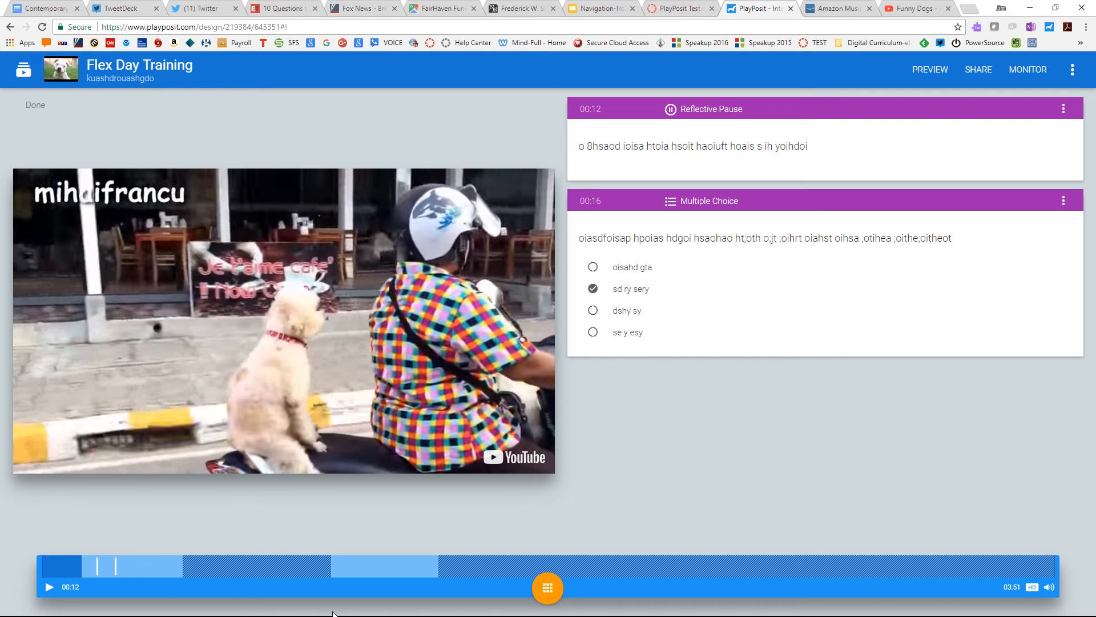
click(389, 571)
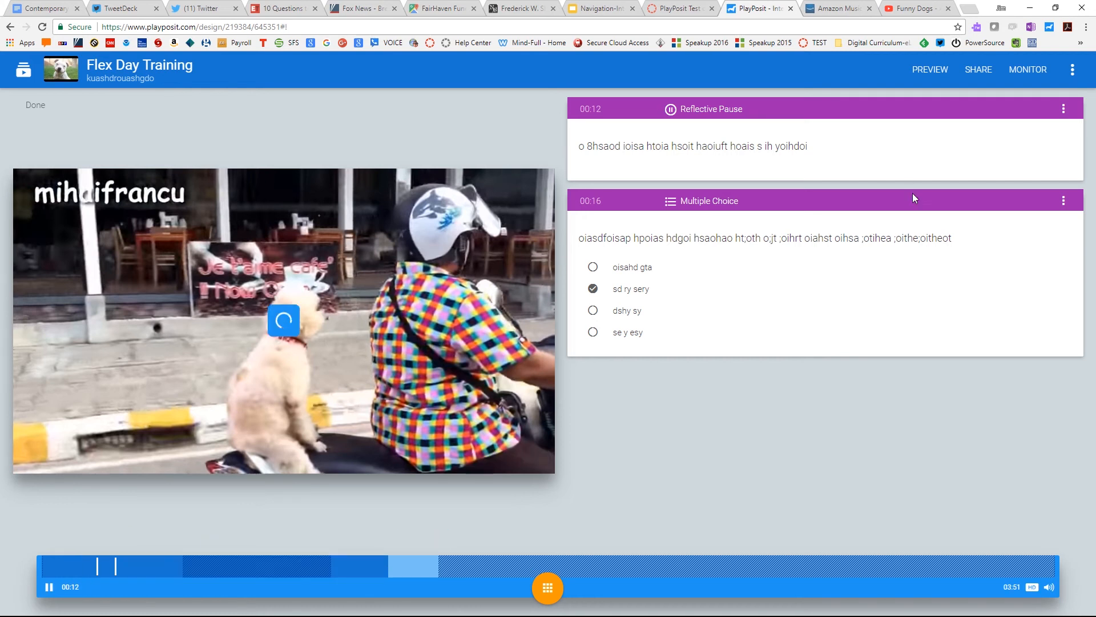
click(48, 587)
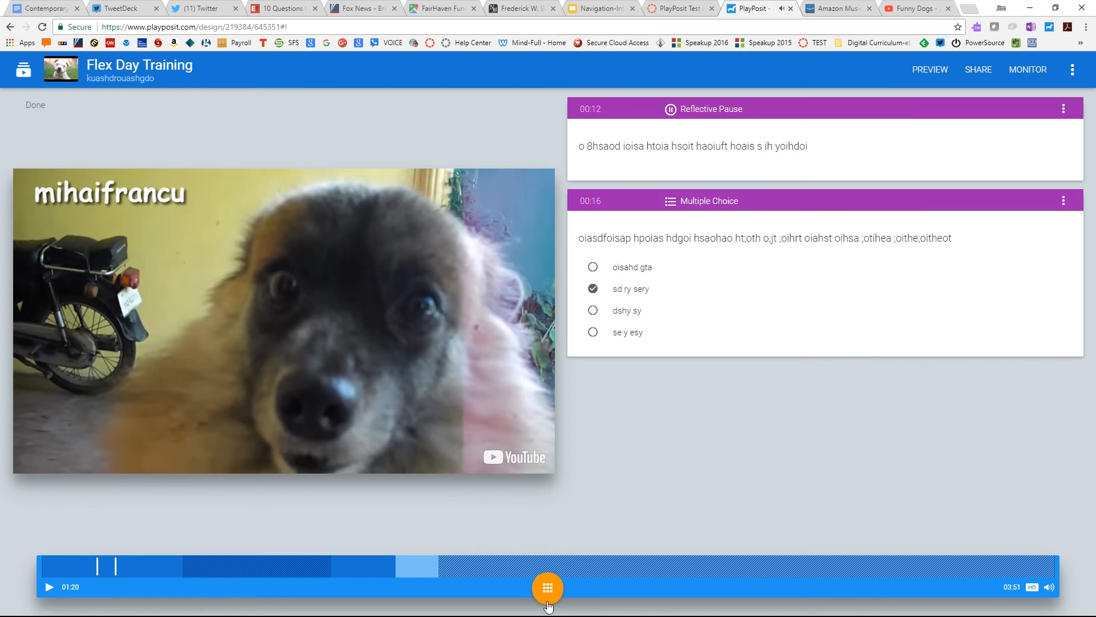
mouse_move(545, 600)
click(545, 553)
click(22, 80)
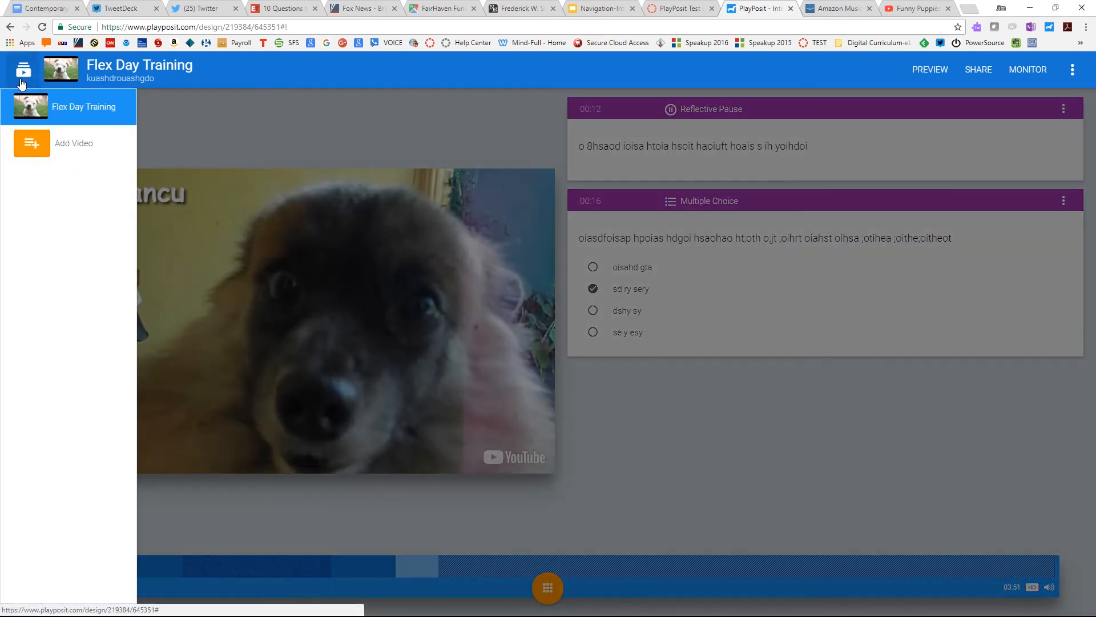
click(69, 149)
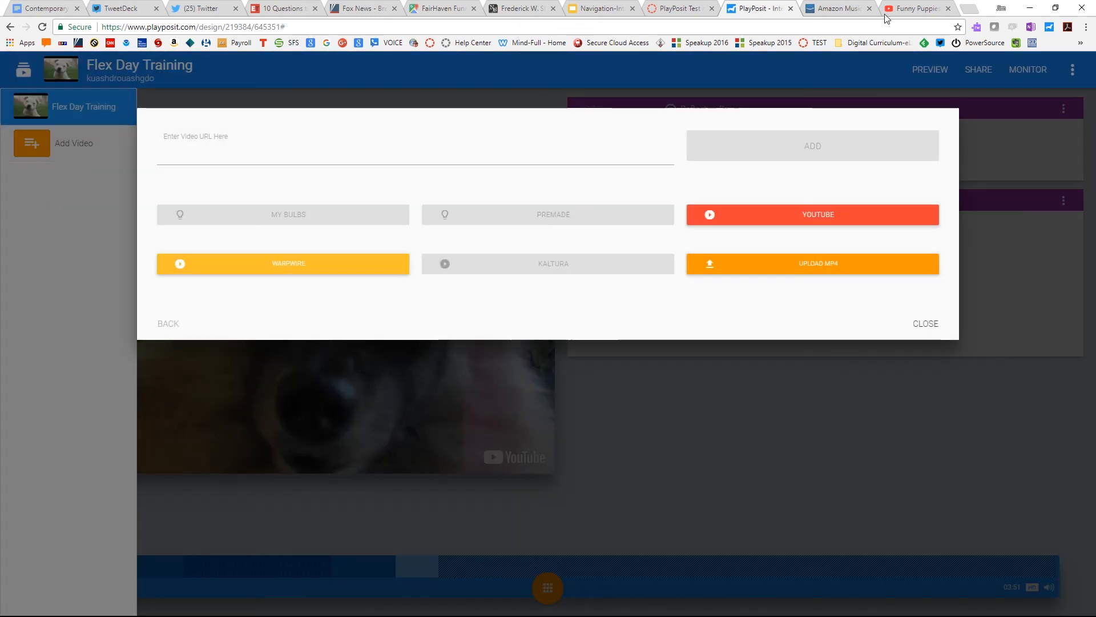
click(484, 152)
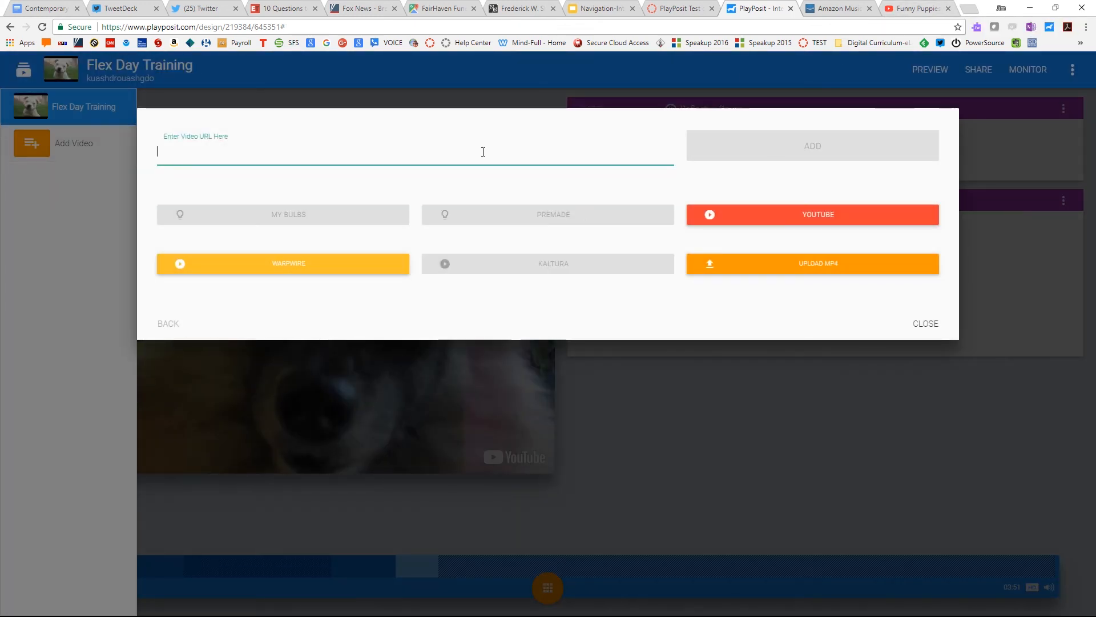
text(https://www.youtube.com/watch?v=ODZNbg4cCcs)
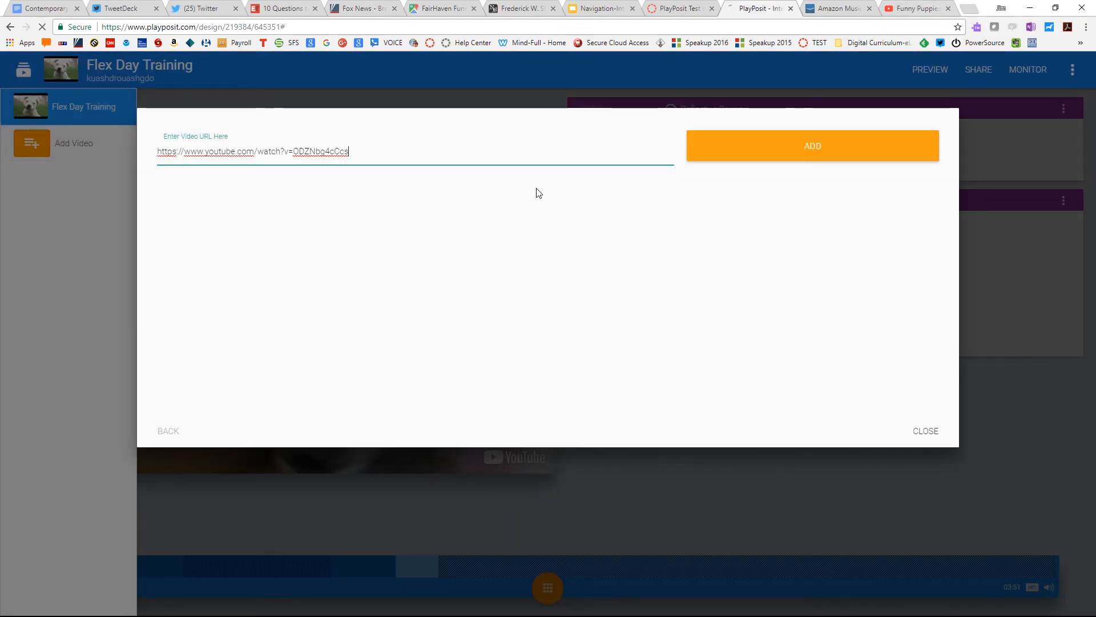
click(776, 152)
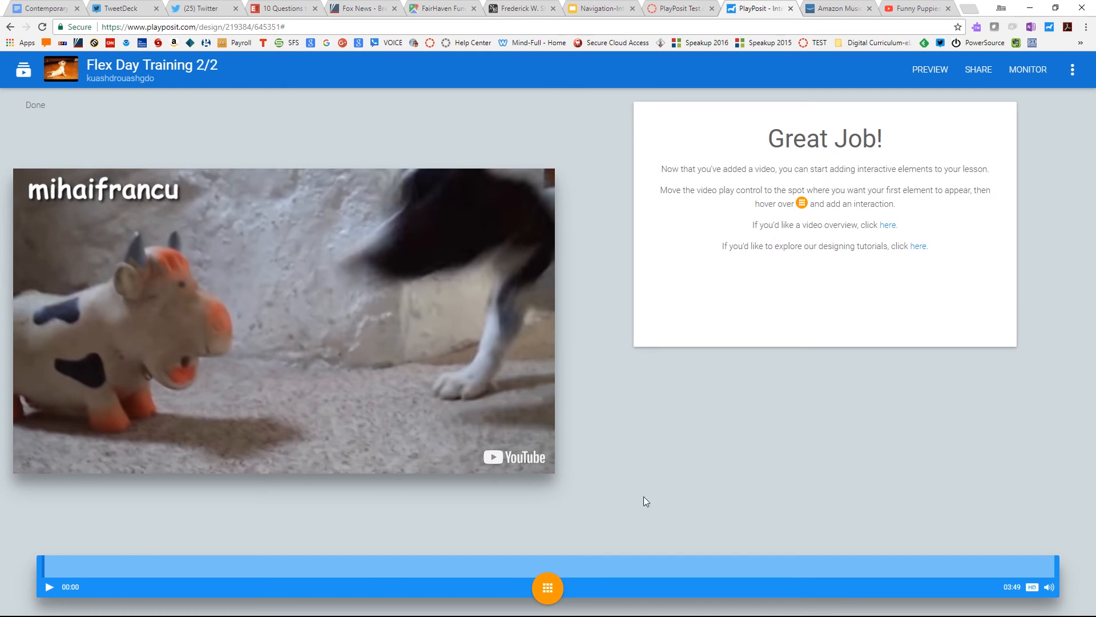
- View the first video, Flex Day Training, with its questions and return to the second video, Flex Day Training 2/2
mouse_move(545, 597)
click(27, 71)
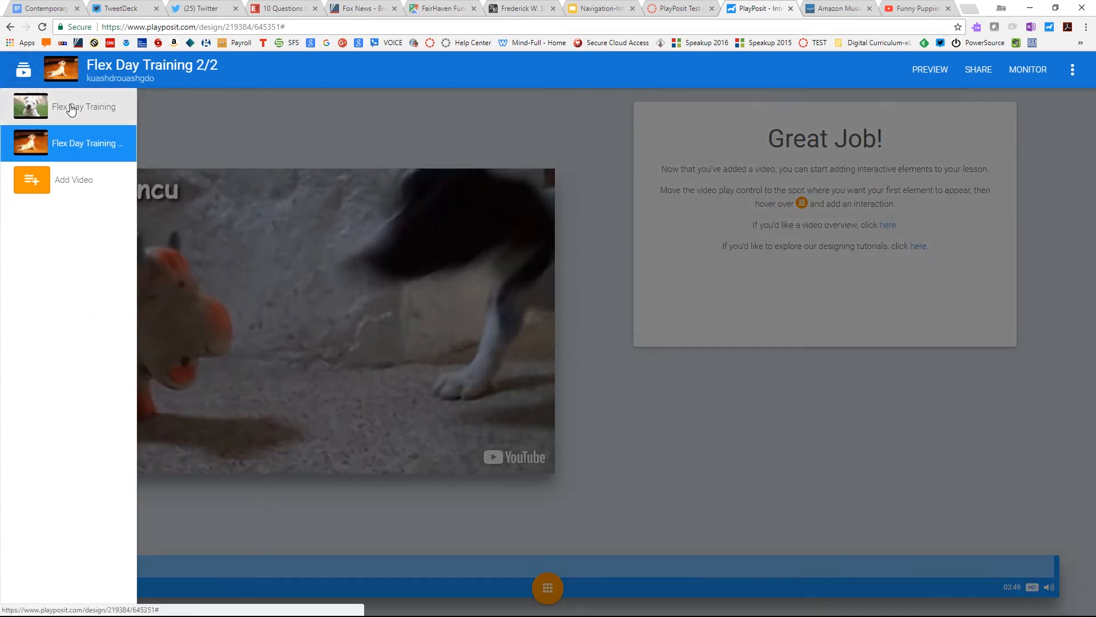
click(69, 104)
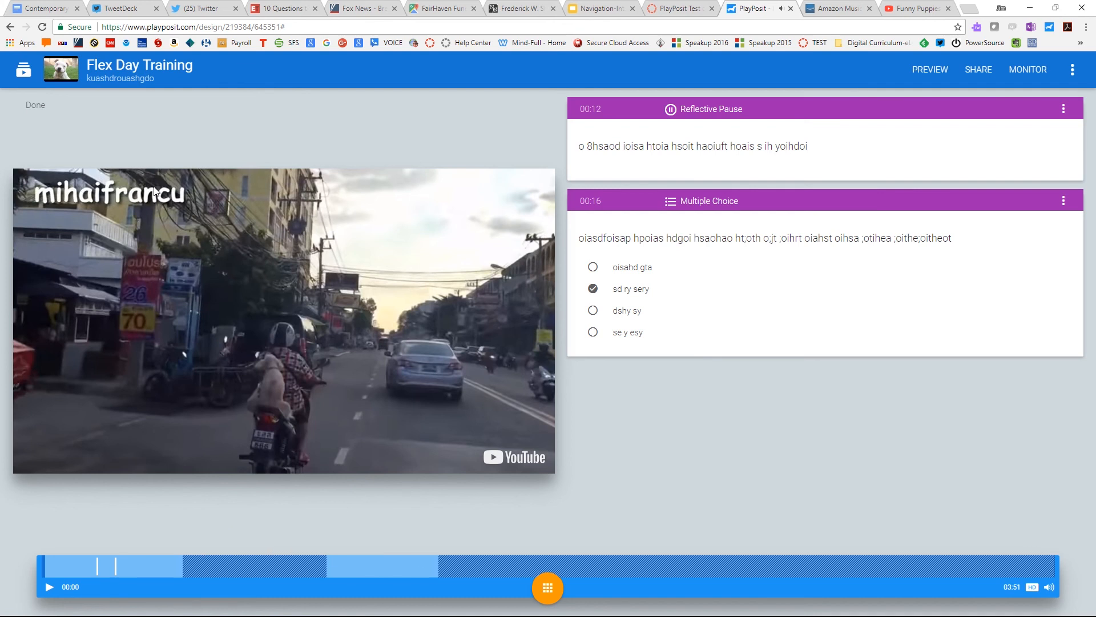
click(25, 70)
click(67, 143)
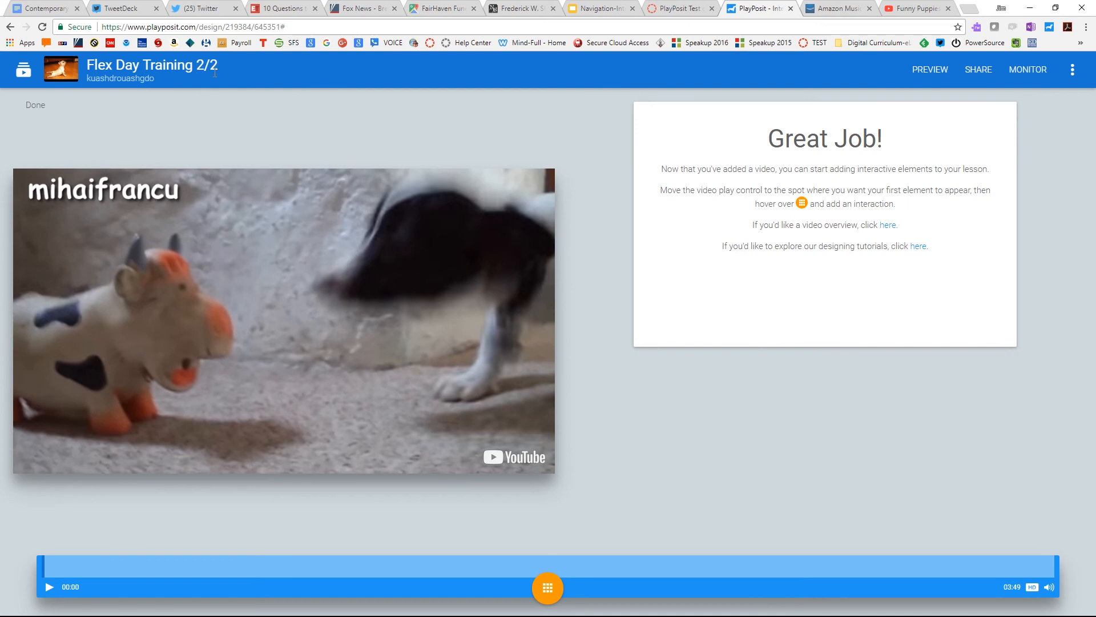
mouse_move(548, 585)
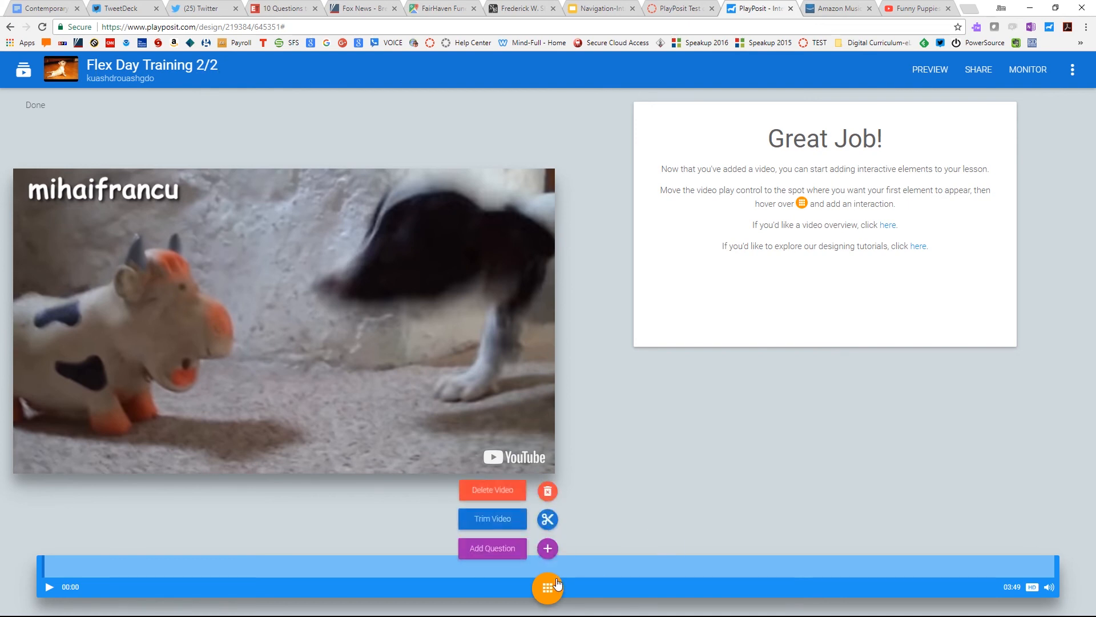
click(551, 550)
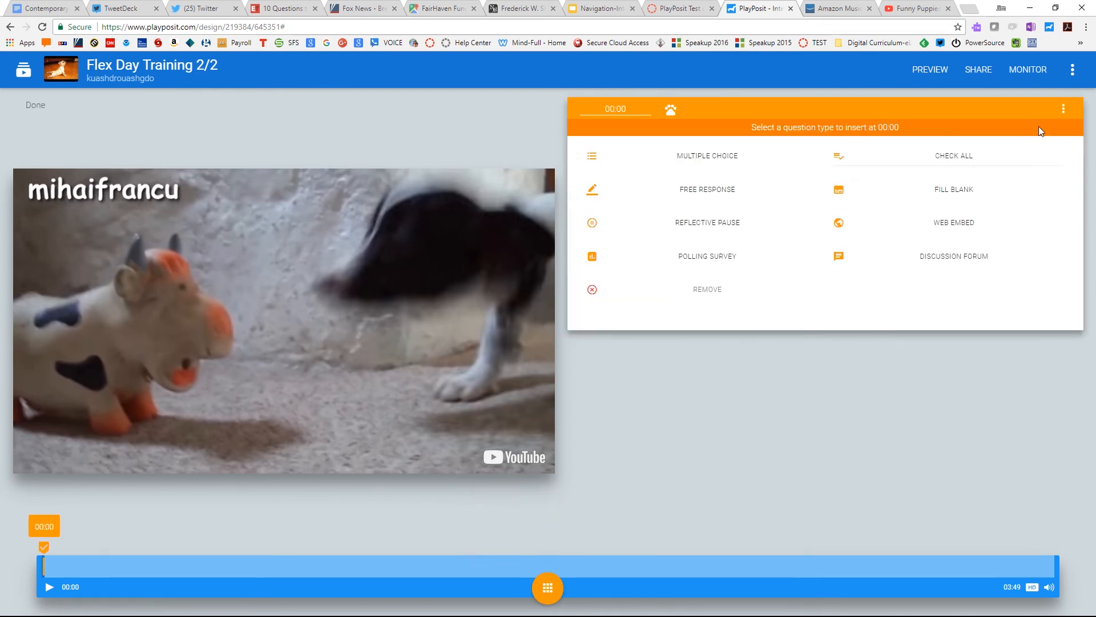
click(1069, 110)
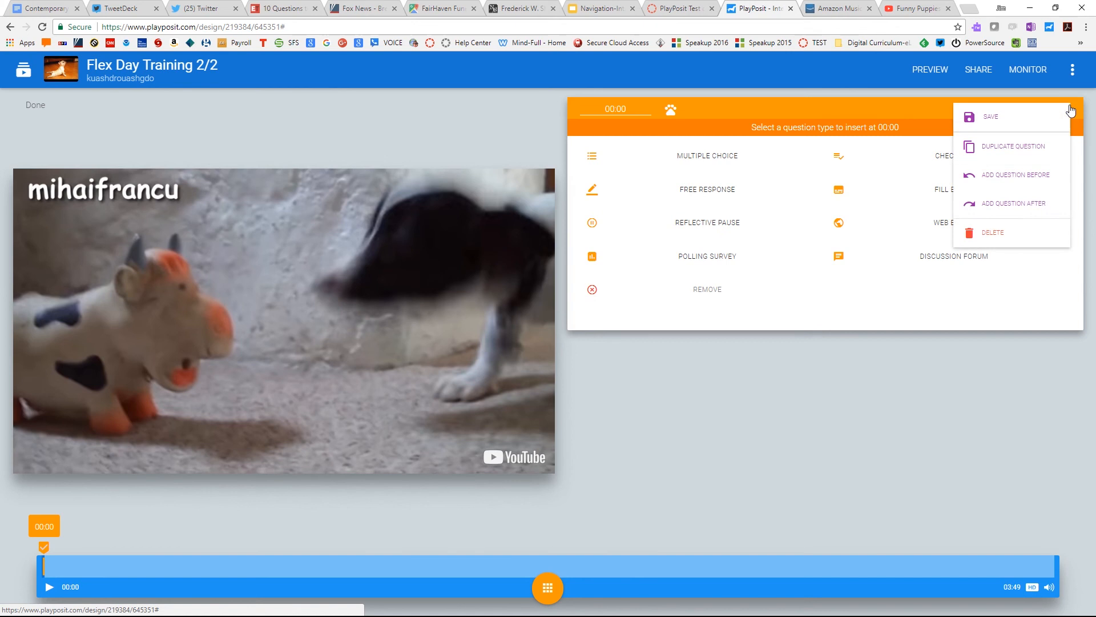
click(1030, 235)
- Trim the end of the second video so only a short opening segment is kept, and exit crop mode
mouse_move(548, 585)
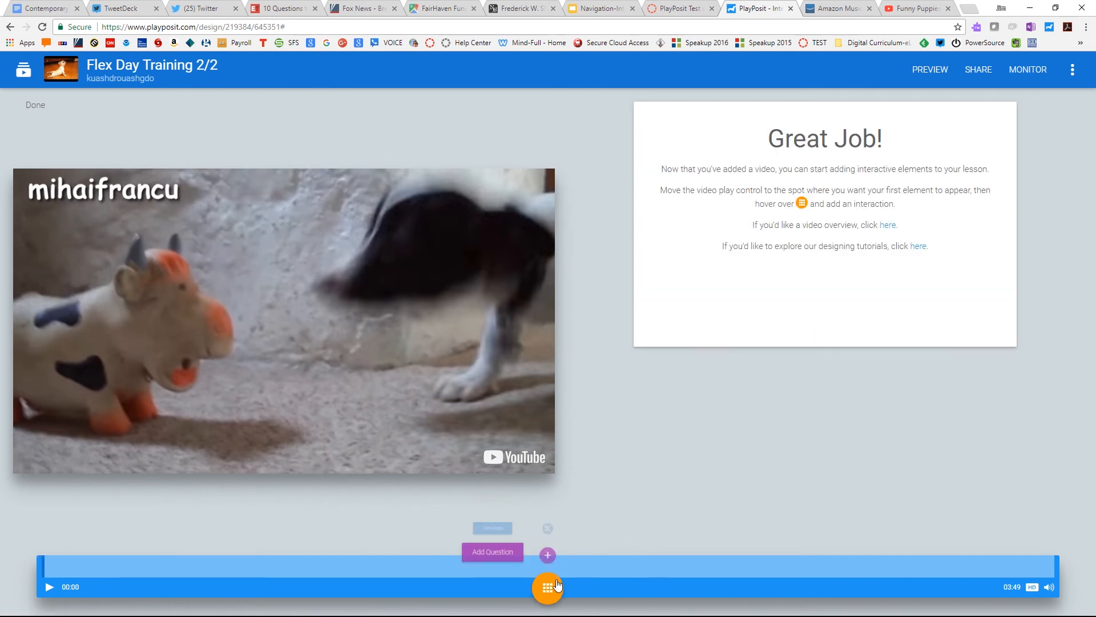
click(547, 522)
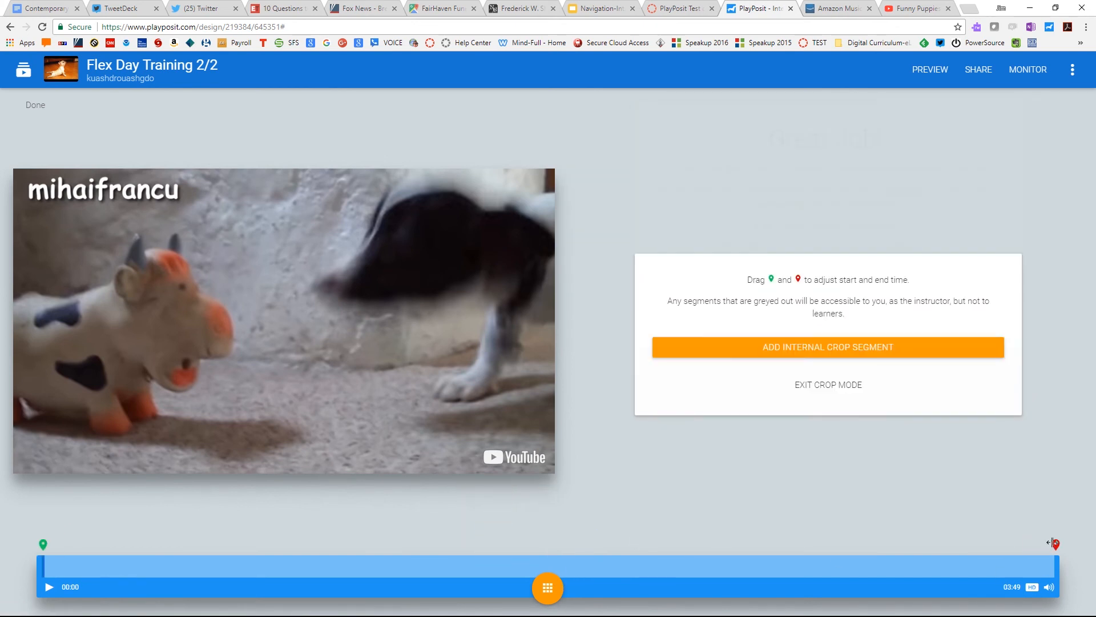
mouse_move(1055, 544)
mouse_down()
mouse_move(78, 498)
mouse_move(97, 501)
mouse_up()
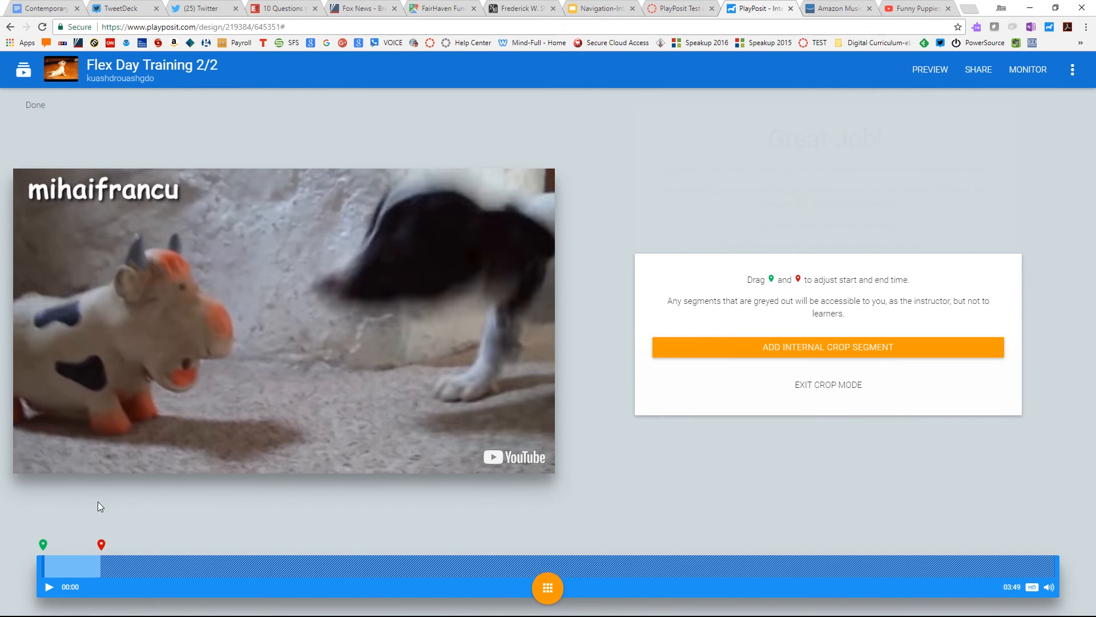
drag(101, 544, 107, 547)
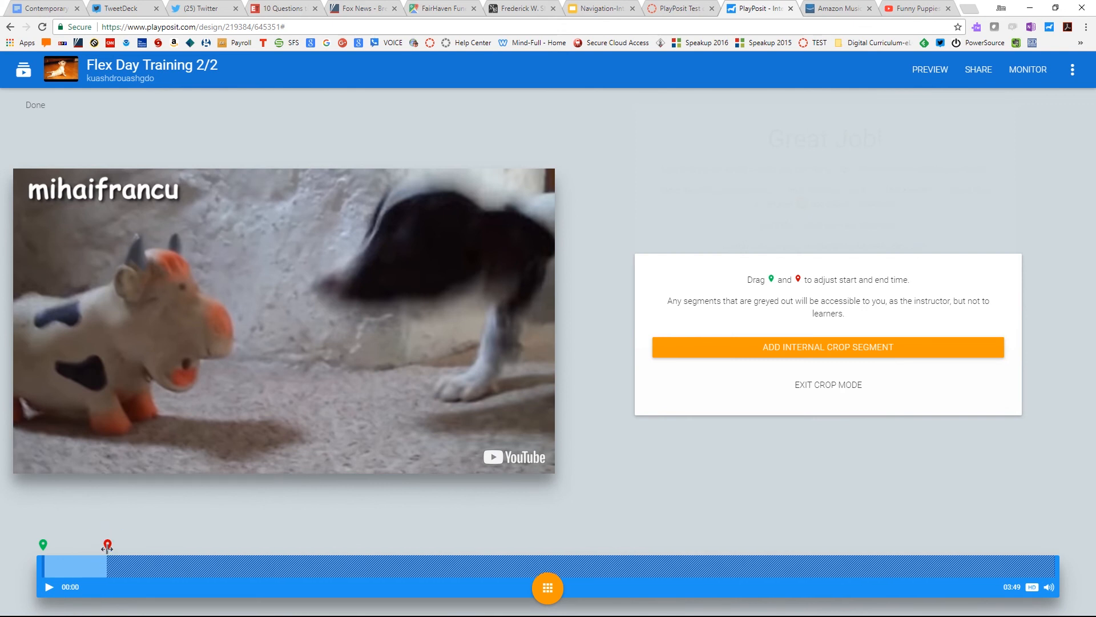
click(815, 386)
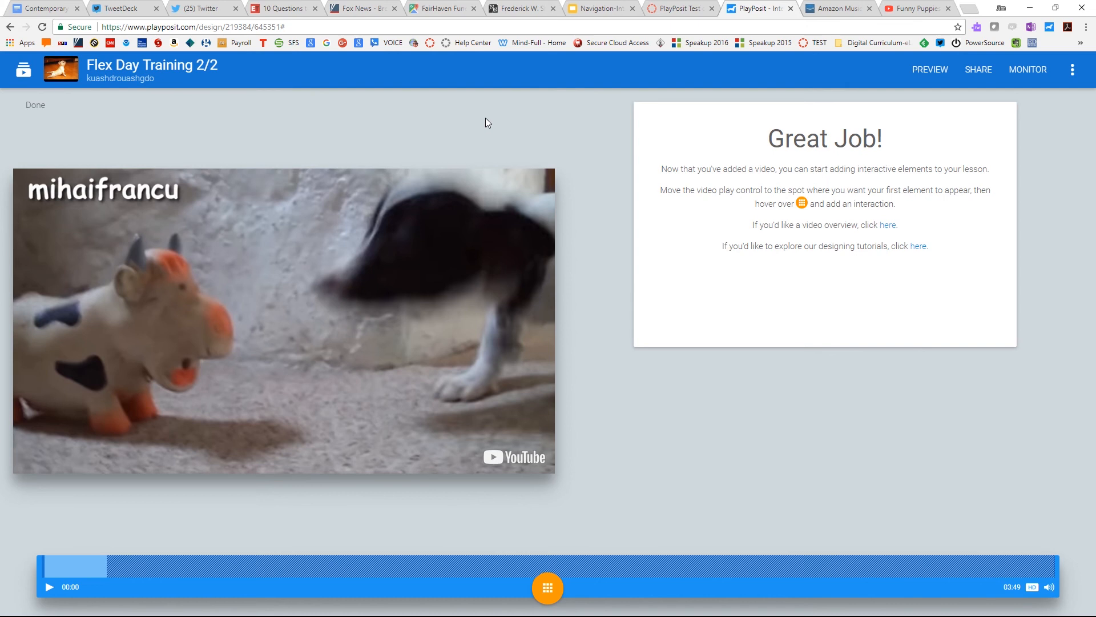
- Return to the first video, Flex Day Training, and play the bulb in preview mode
click(23, 70)
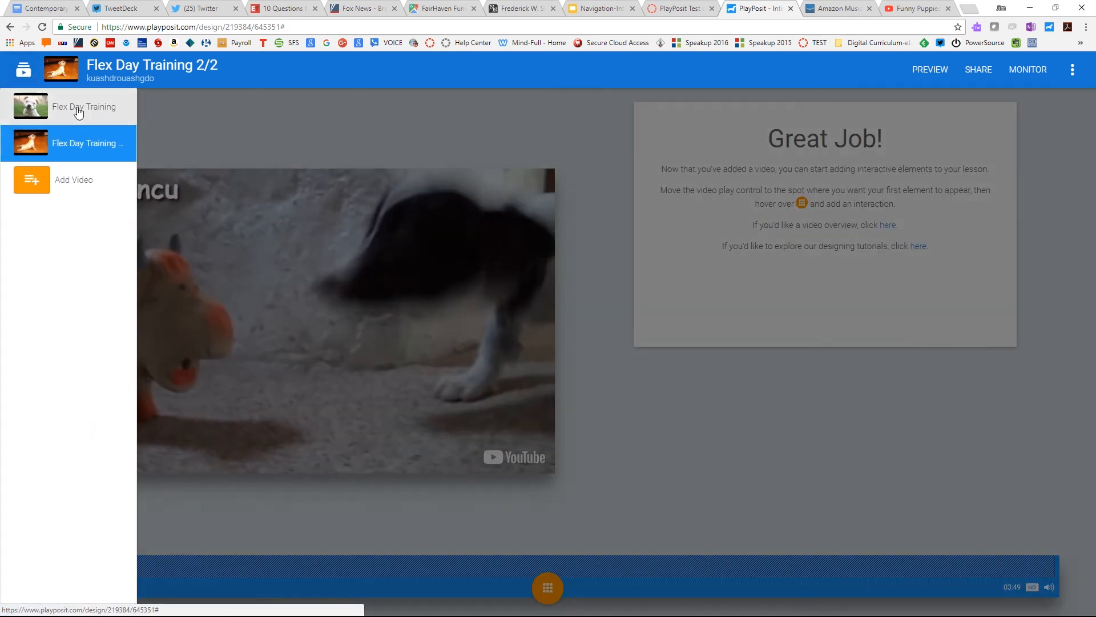
click(77, 108)
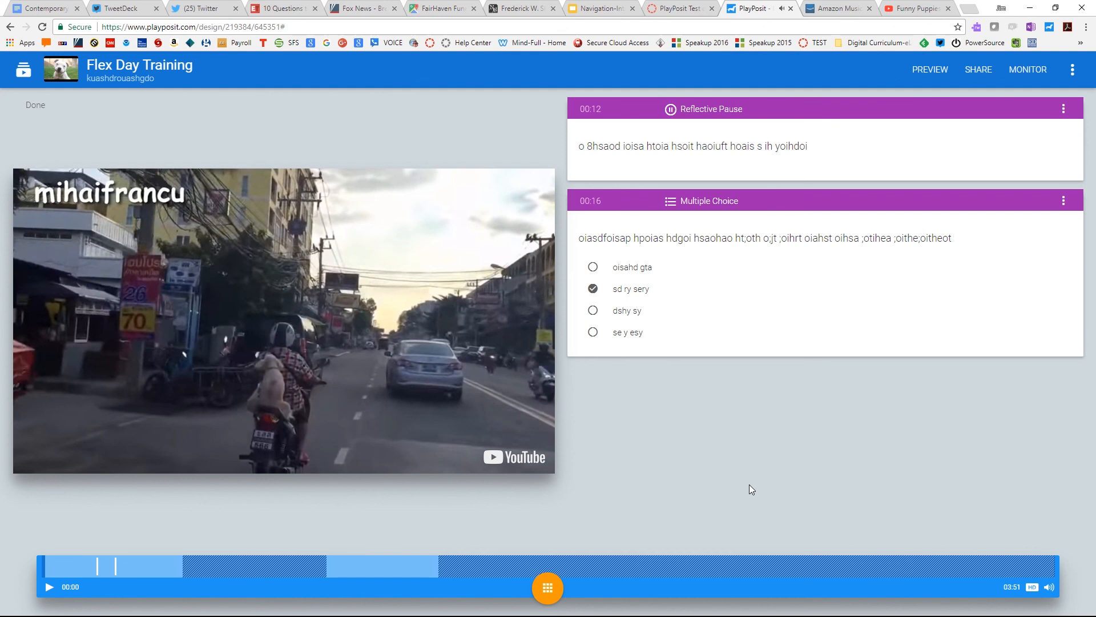
click(928, 75)
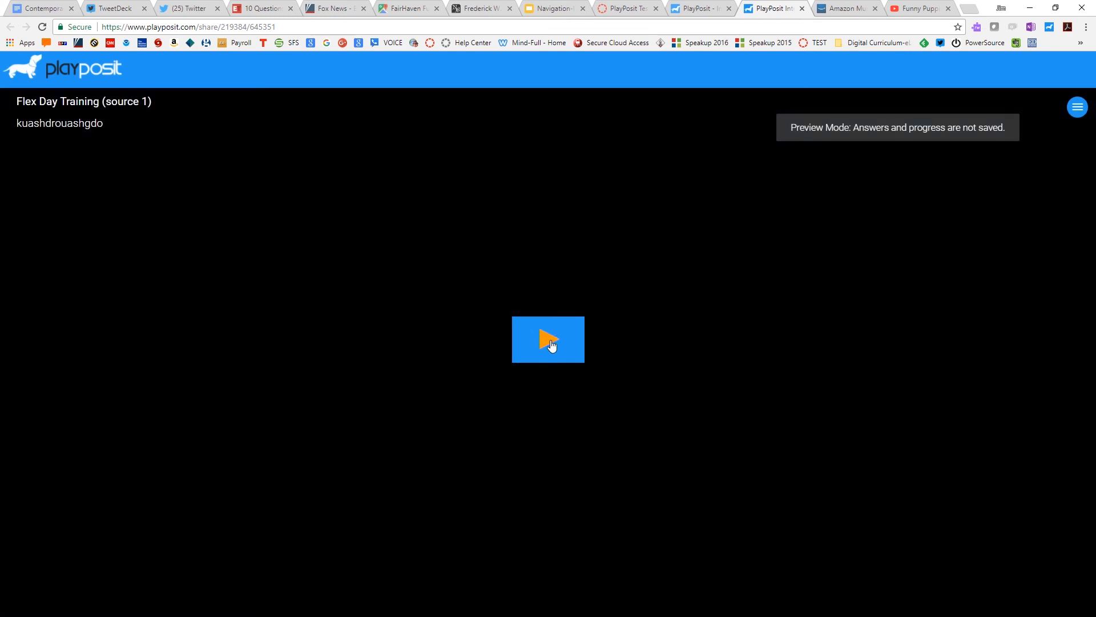
click(550, 345)
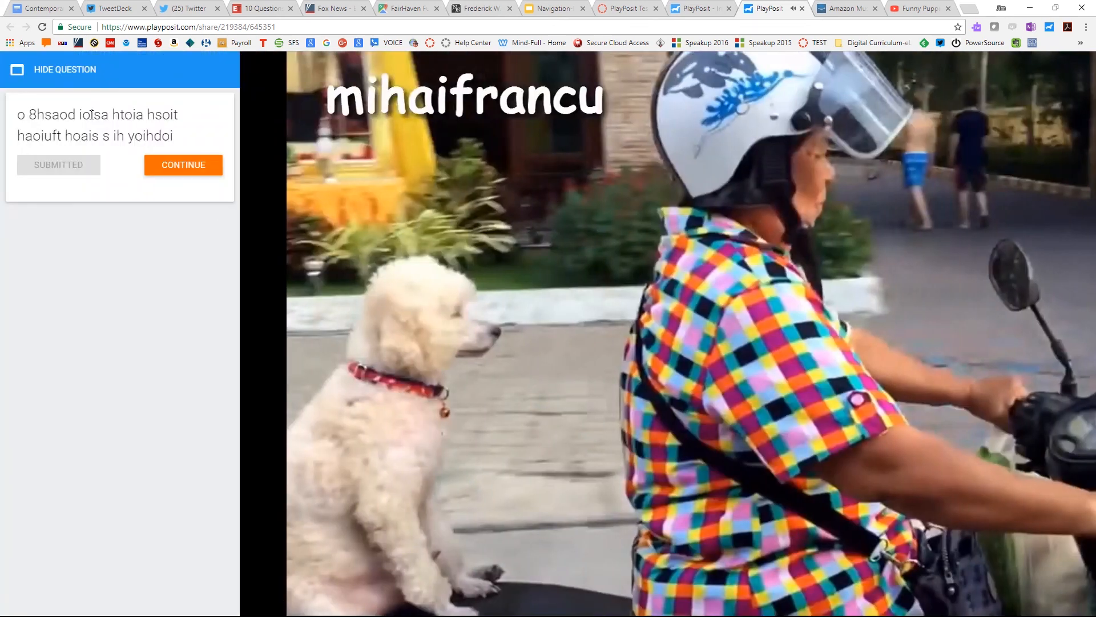
- Continue past the reflective pause in the preview and submit "sd ry sery" as the multiple choice answer
click(174, 170)
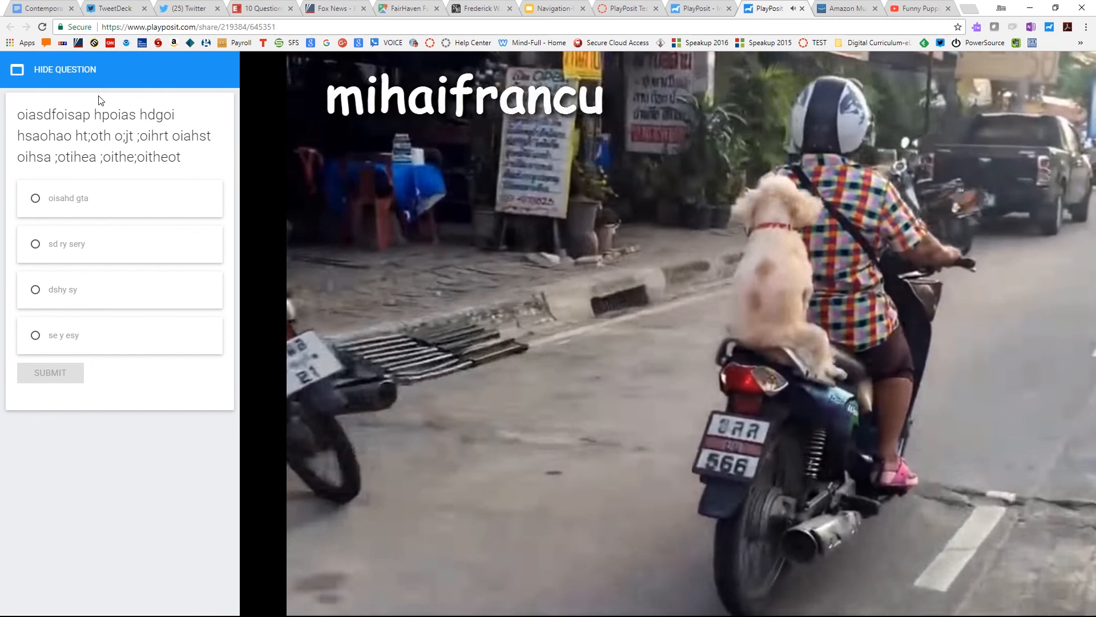
click(36, 245)
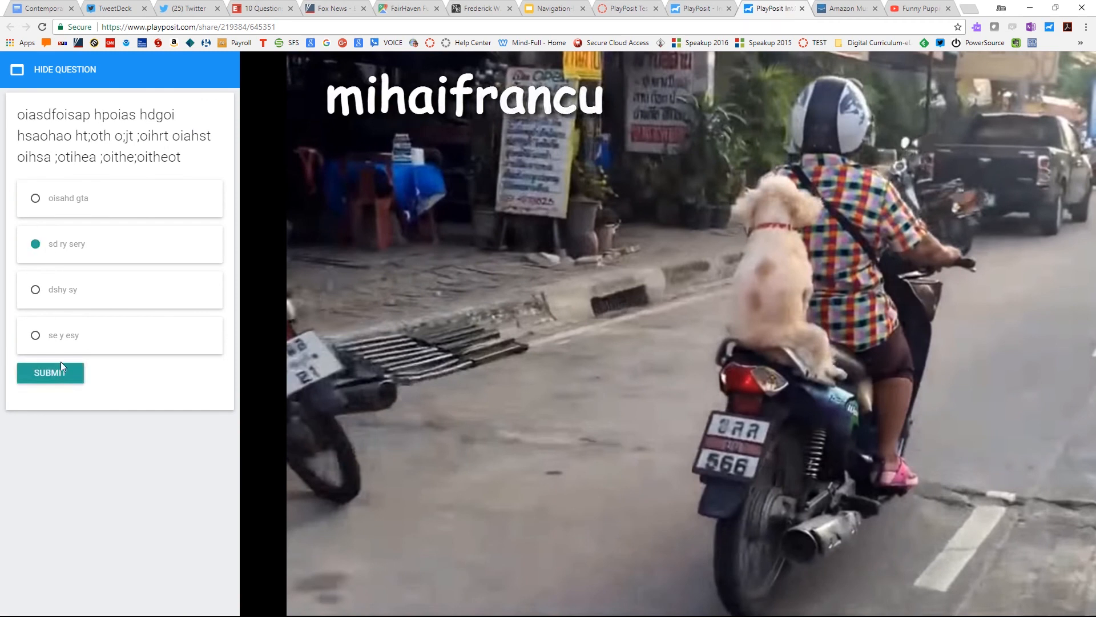
click(56, 379)
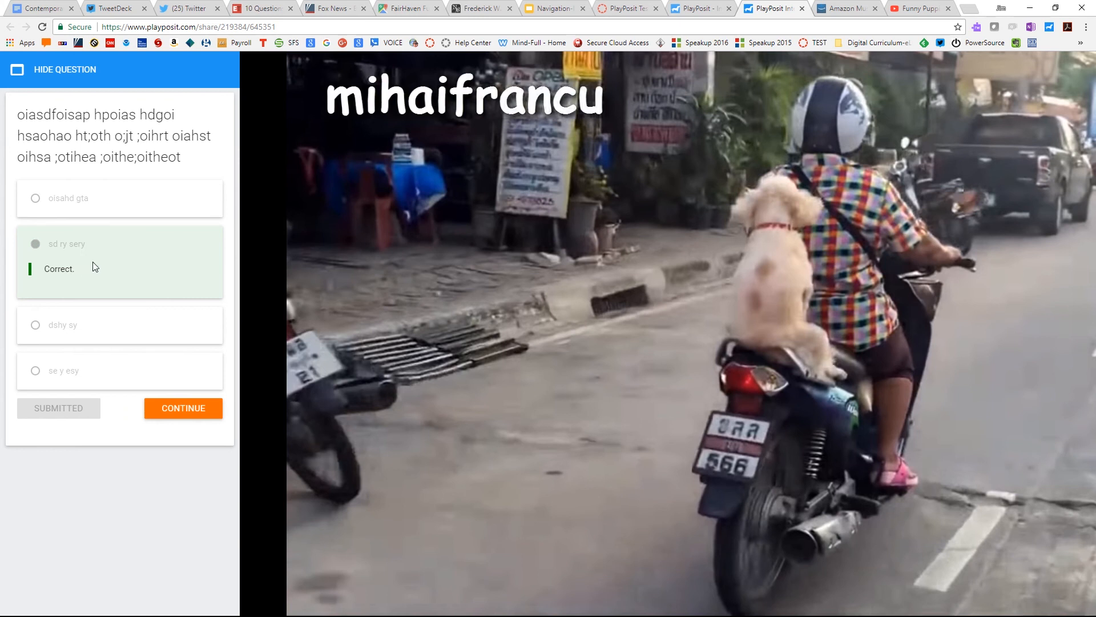
- Continue the preview past the answered question, skip ahead to 00:40 in the video, and close the preview
click(174, 415)
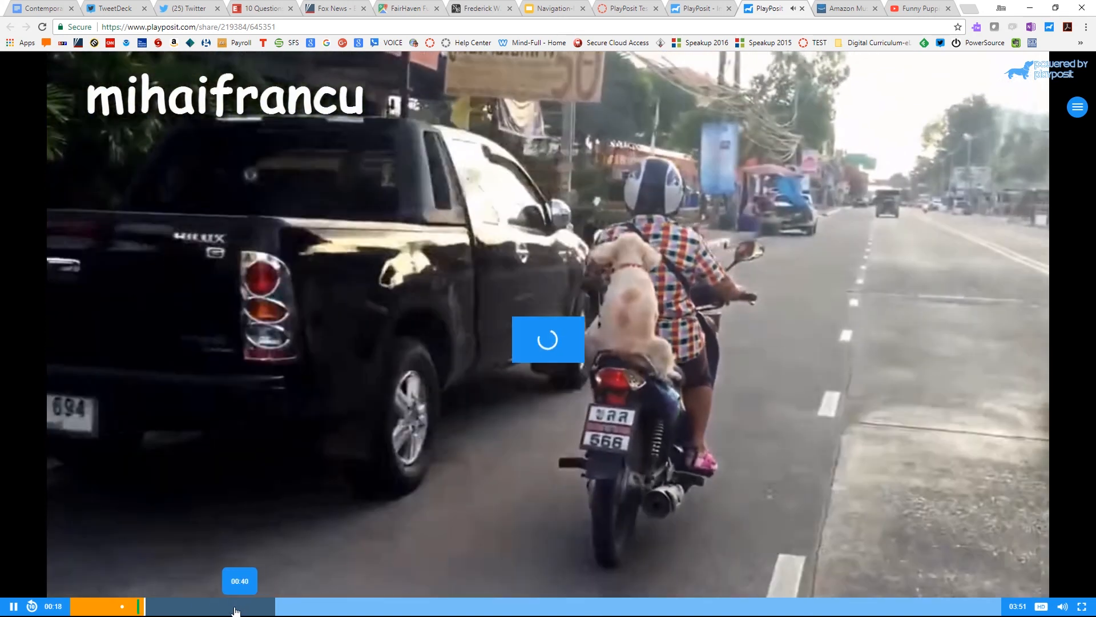
click(236, 607)
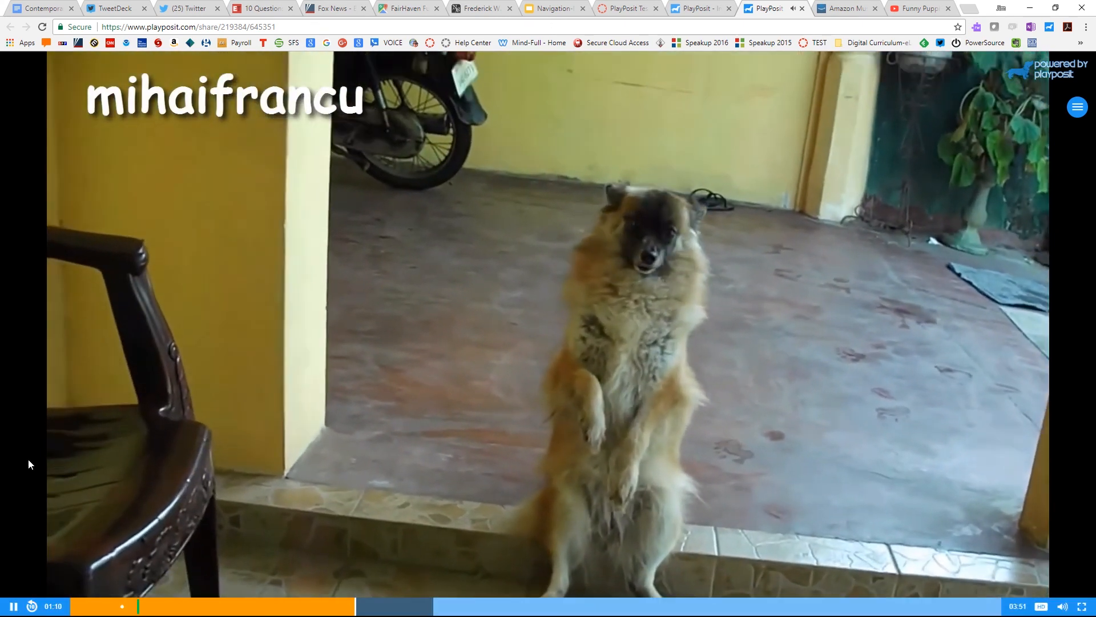
click(29, 458)
mouse_move(752, 8)
click(751, 8)
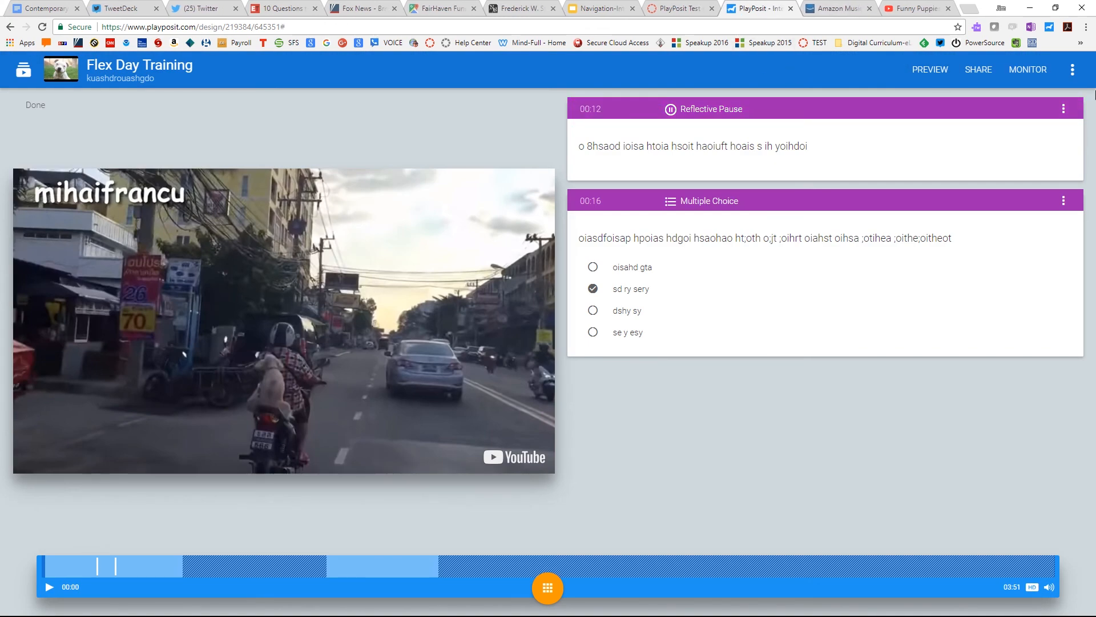
- Finish editing the Flex Day Training bulb and link it to the Canvas assignment with the Self-Paced learner experience
click(1073, 84)
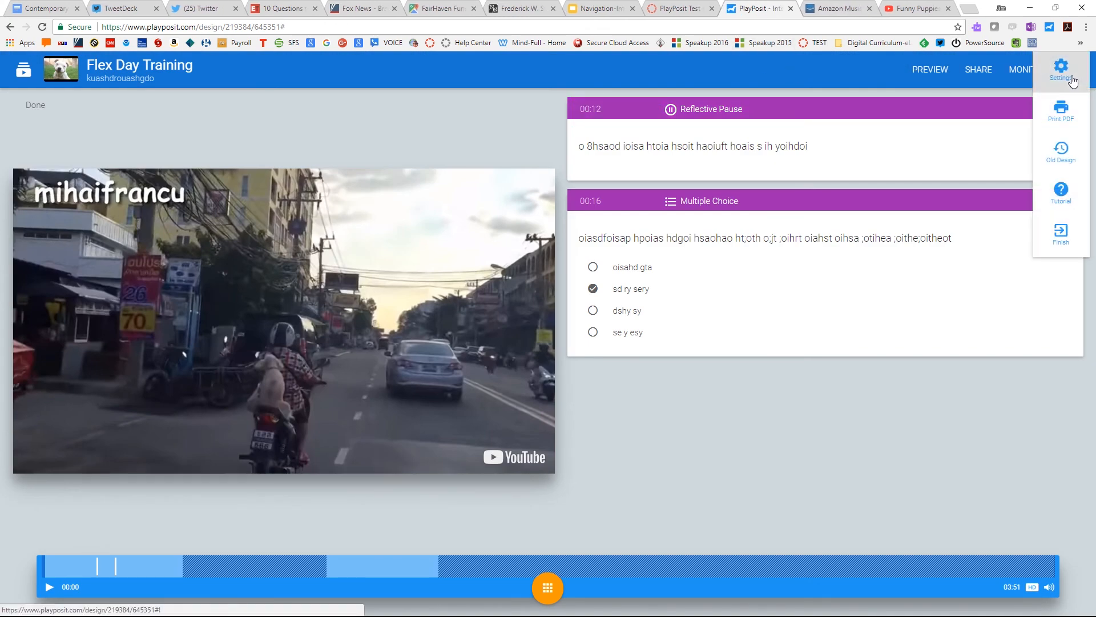
click(1060, 235)
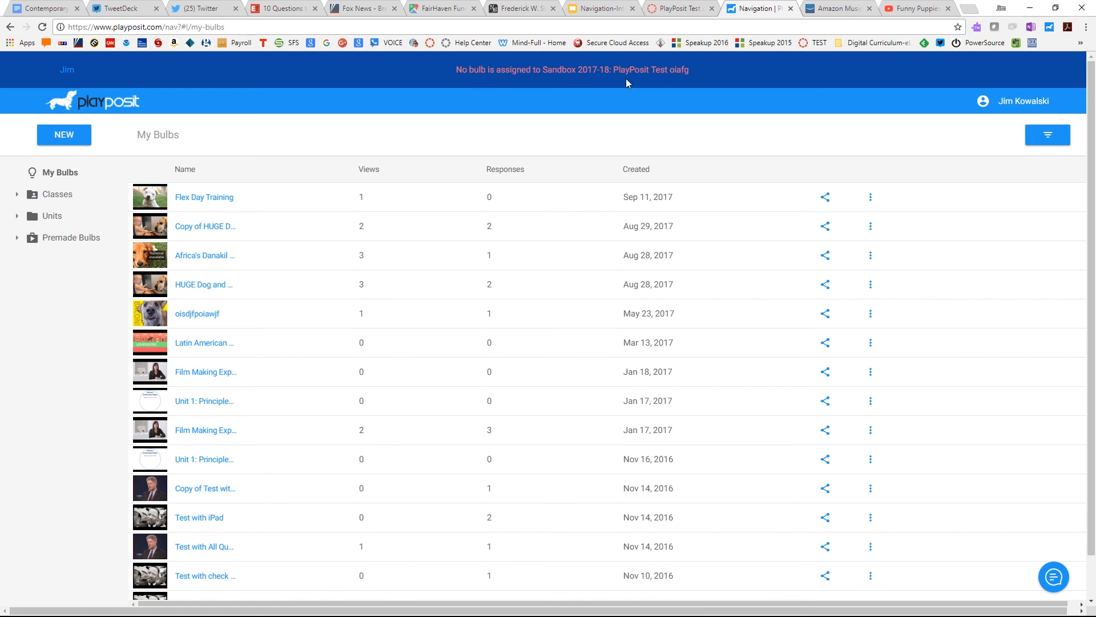
click(874, 199)
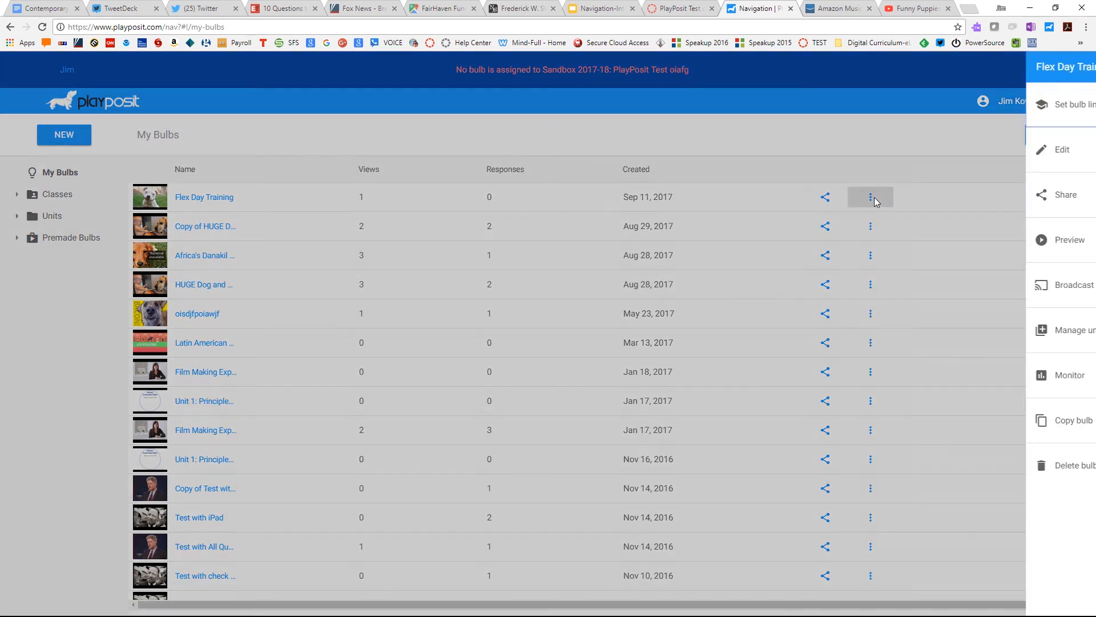
click(974, 106)
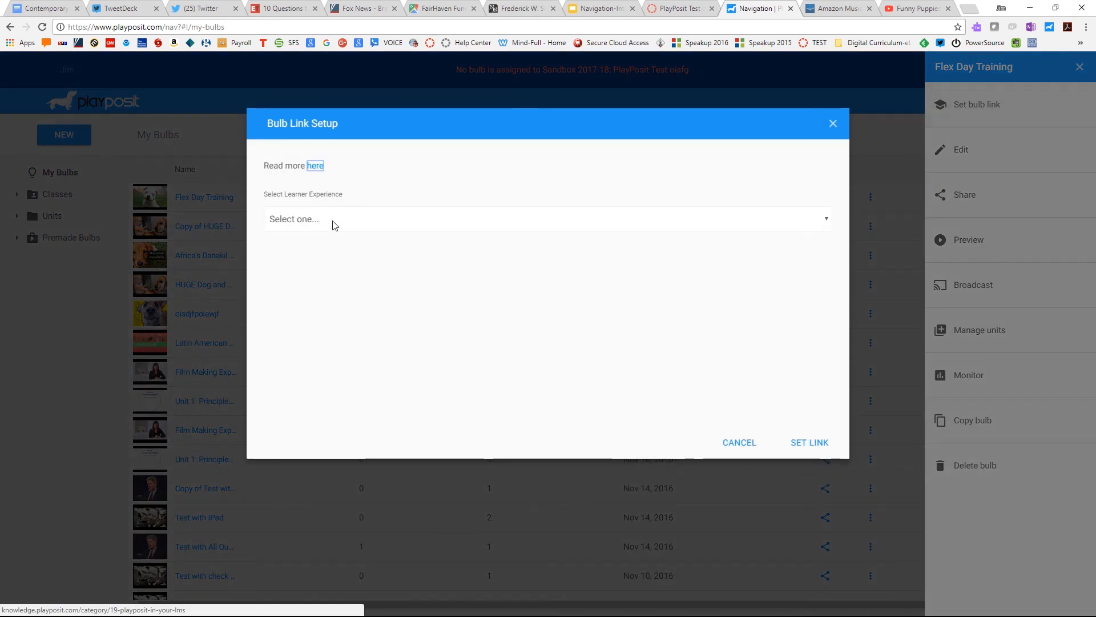
click(335, 220)
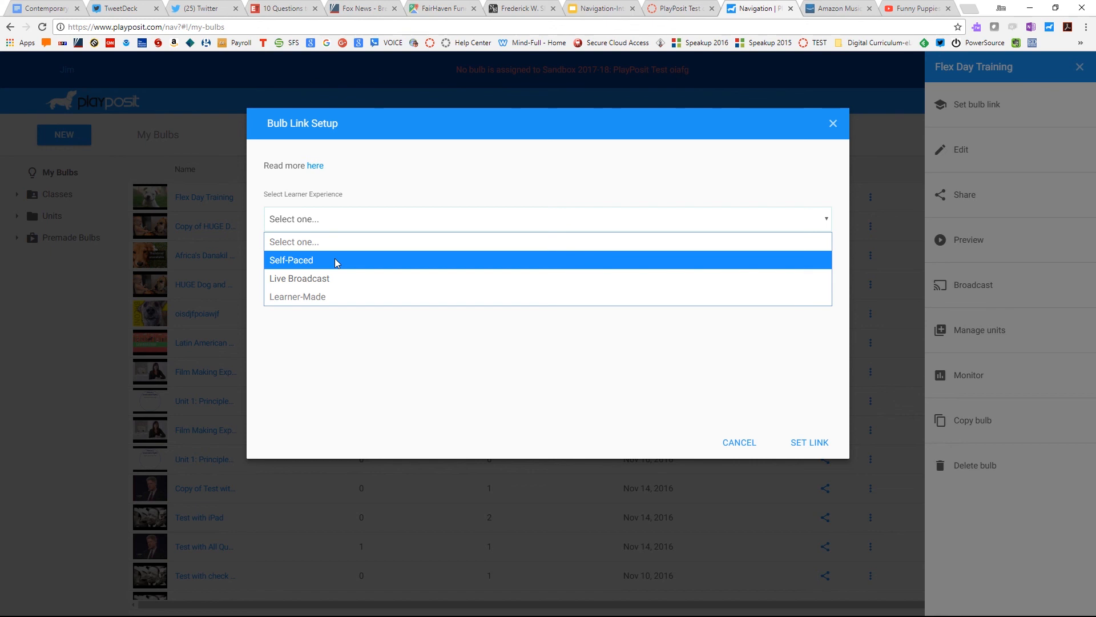
click(335, 260)
click(334, 229)
click(337, 260)
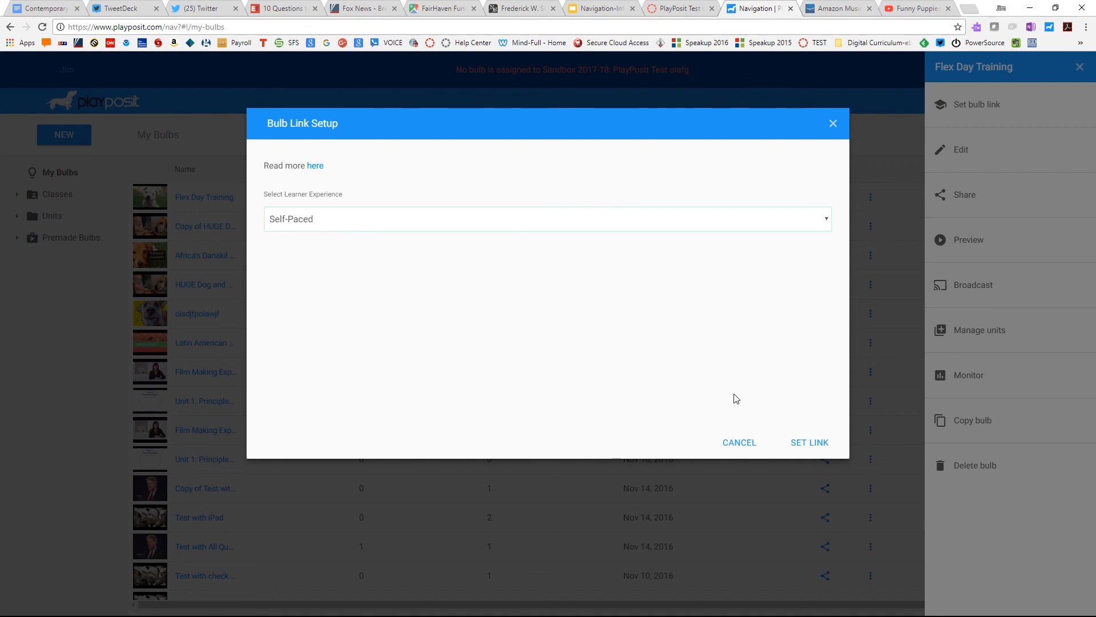
click(811, 448)
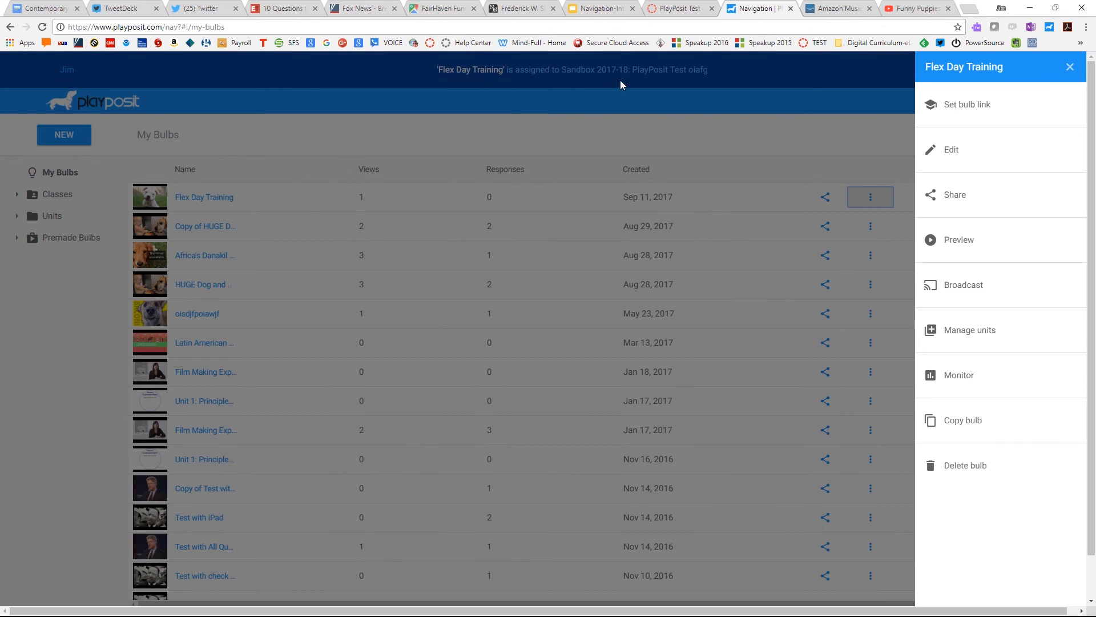
- Close the PlayPosit bulb list and reload the PlayPosit Test oiafg assignment page in Canvas
click(791, 8)
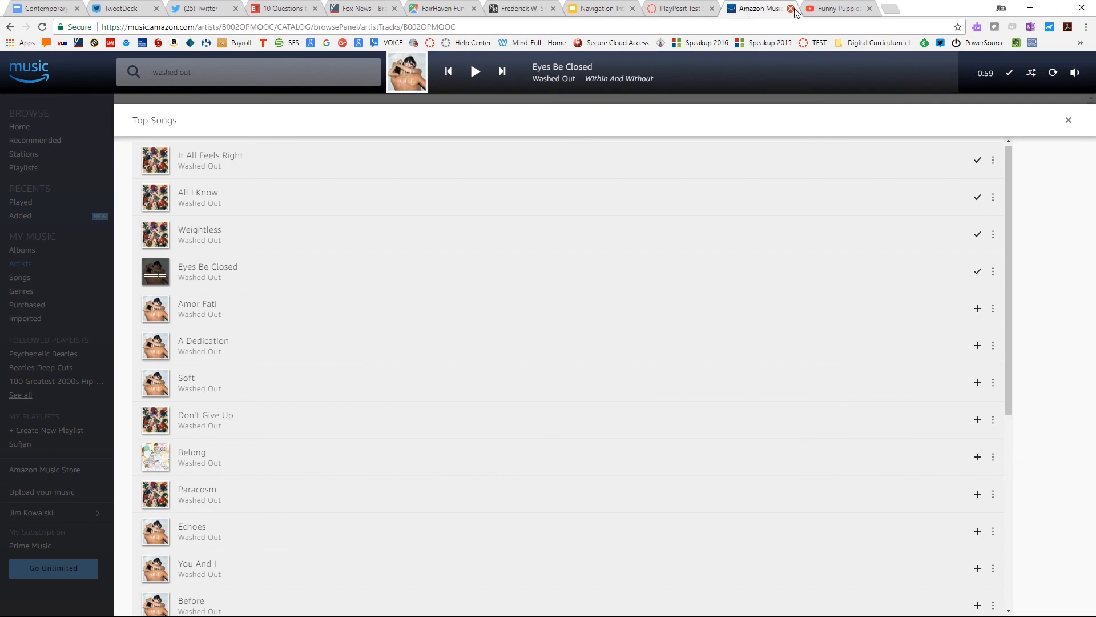
click(735, 11)
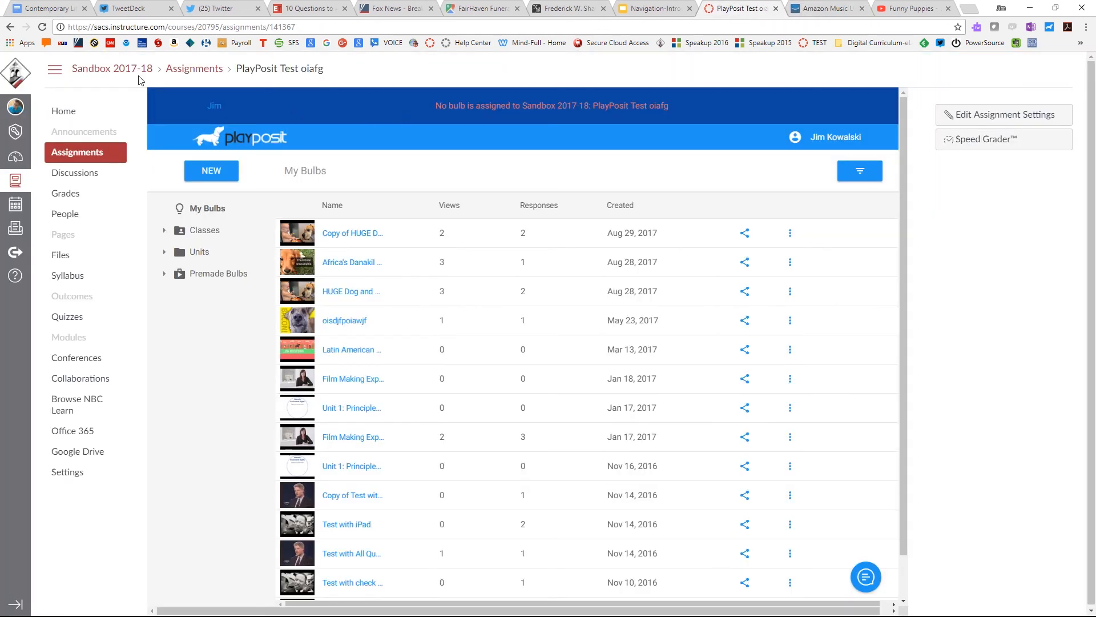
click(42, 27)
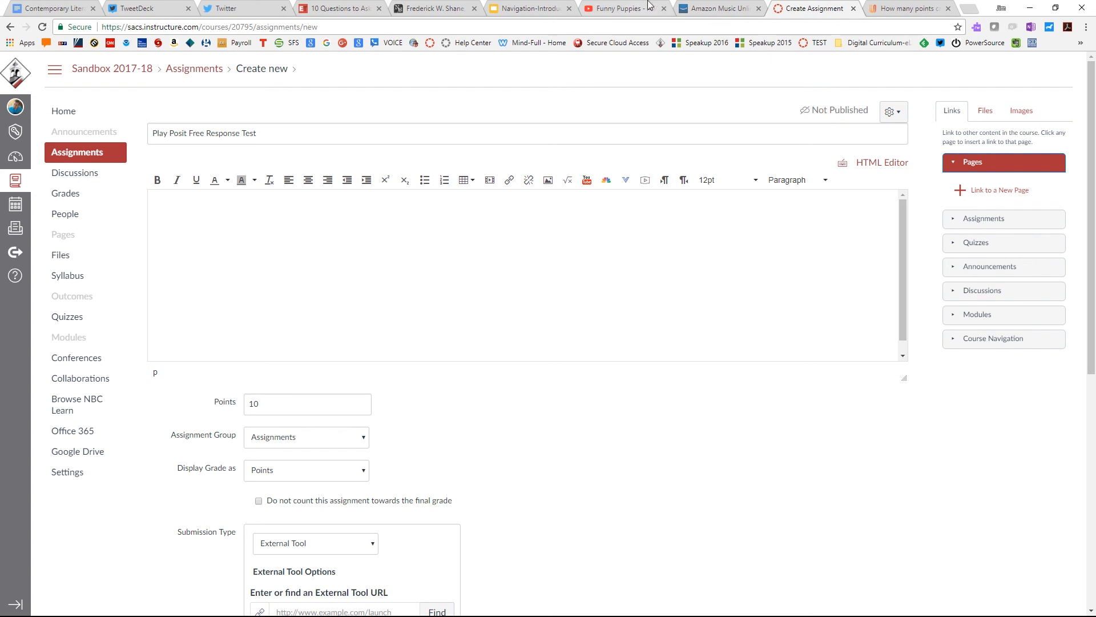
- Review the PlayPosit help article on points per question type, highlight the Free Response line, and return to the new Canvas assignment
click(911, 11)
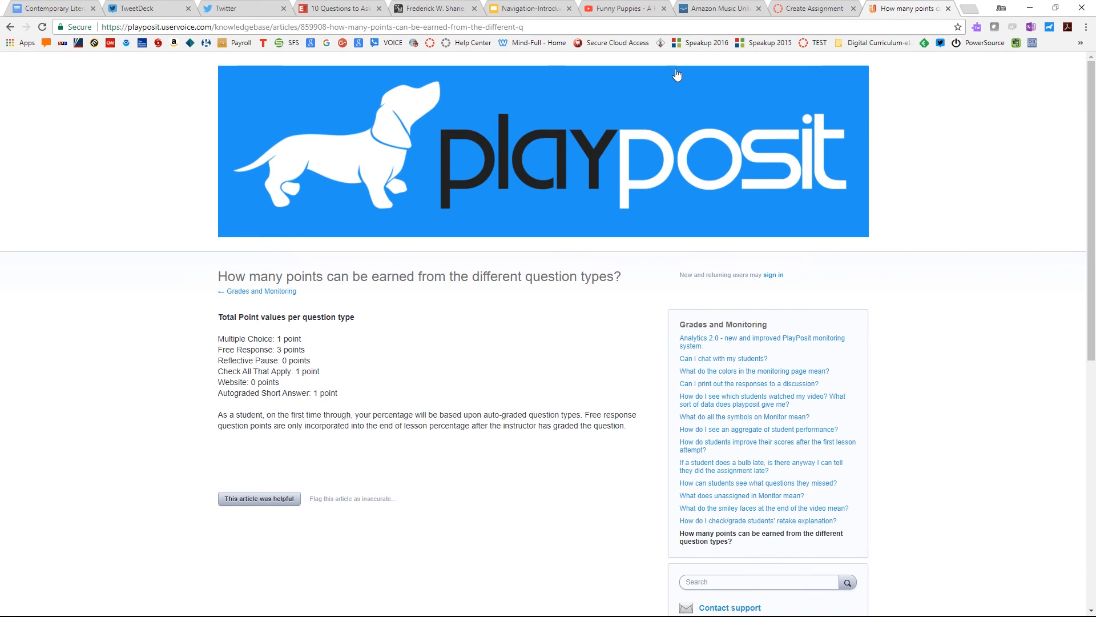
click(768, 7)
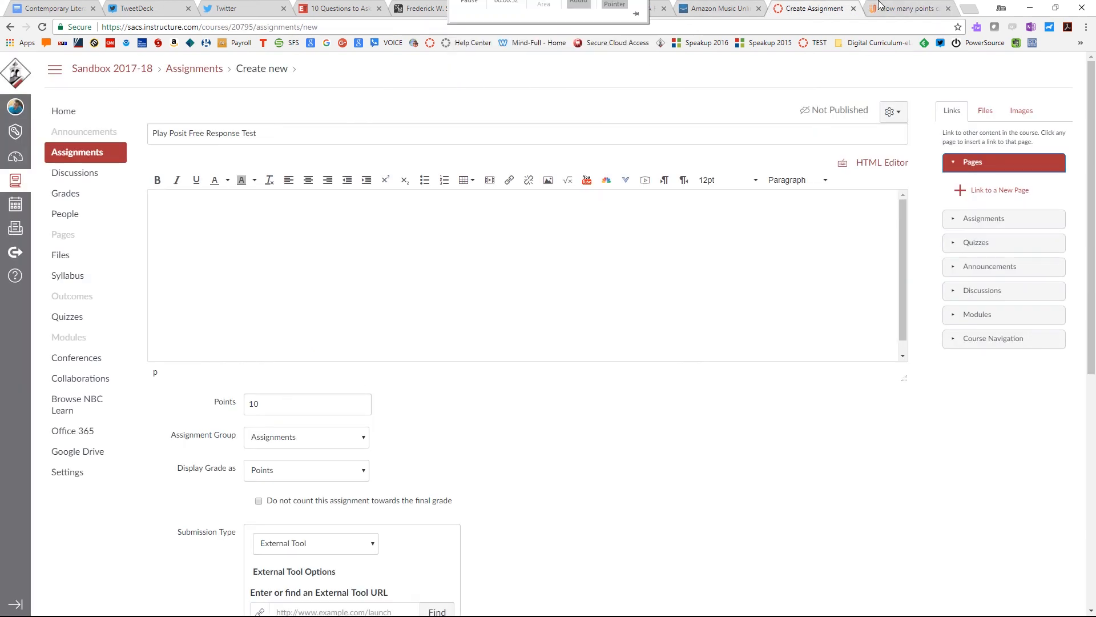
click(897, 9)
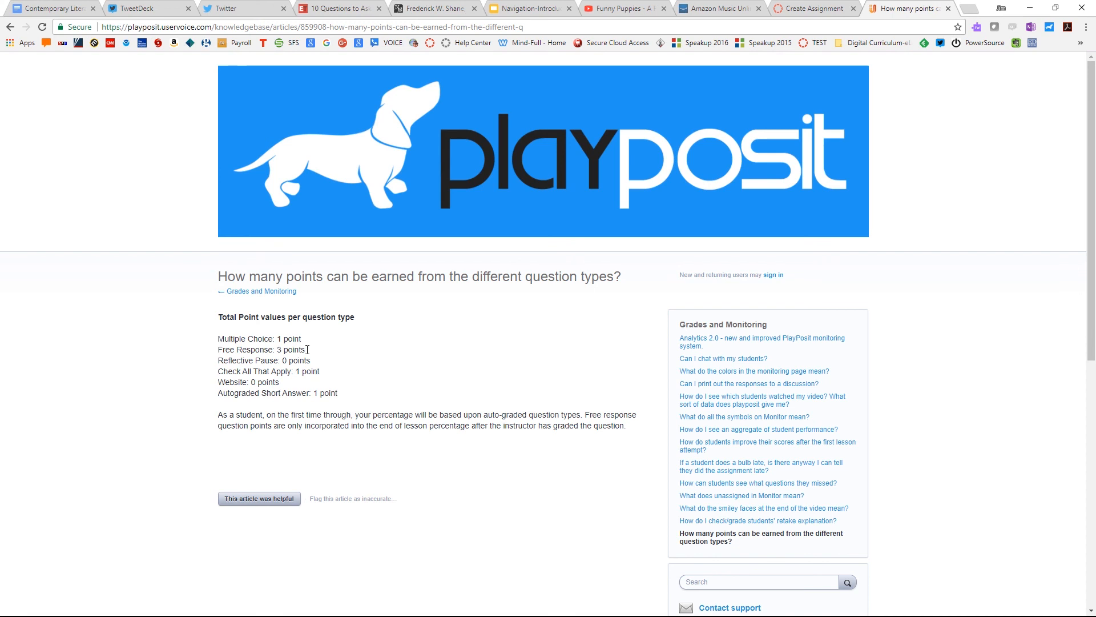
drag(307, 349, 217, 350)
click(818, 7)
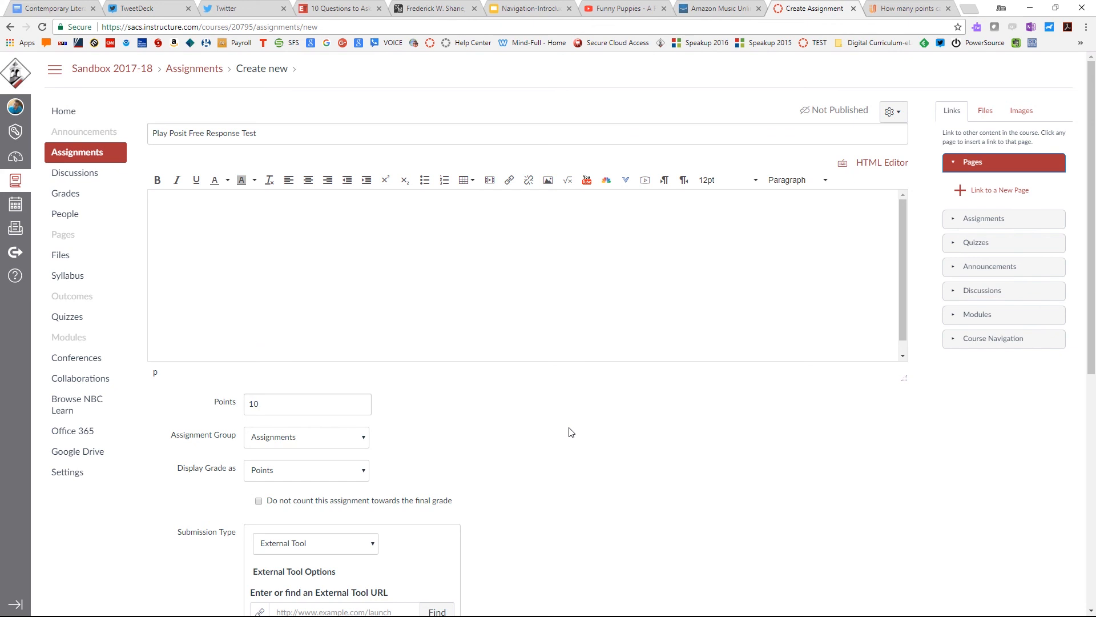
- Set PlayPosit as the assignment's external tool, have it load in a new tab, and save and publish the assignment
scroll(569, 432, down, 3)
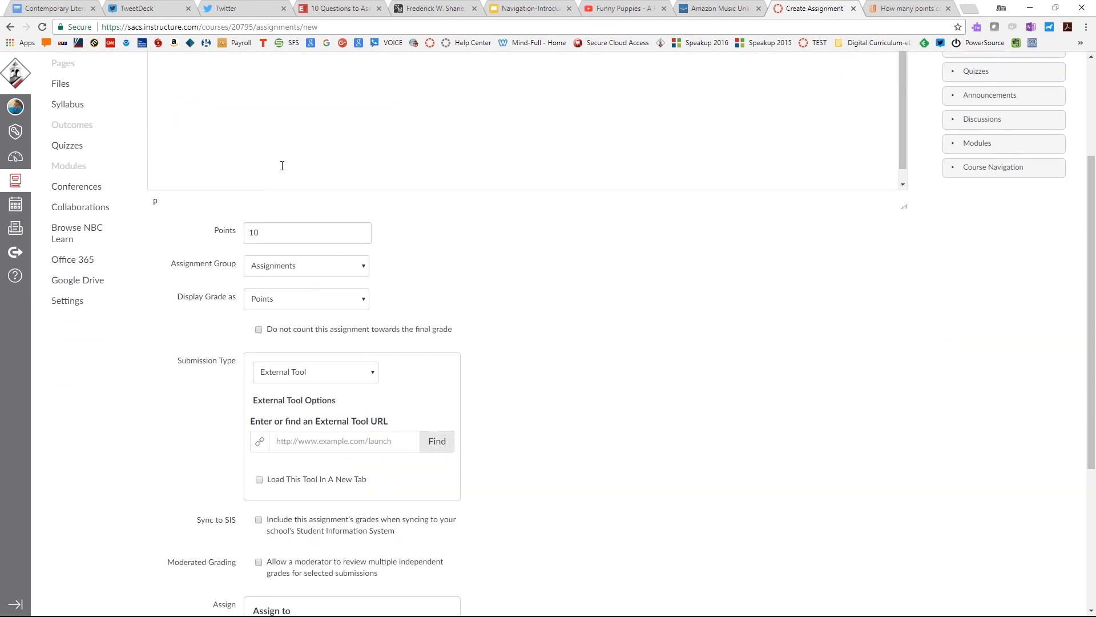
click(437, 441)
scroll(481, 394, down, 5)
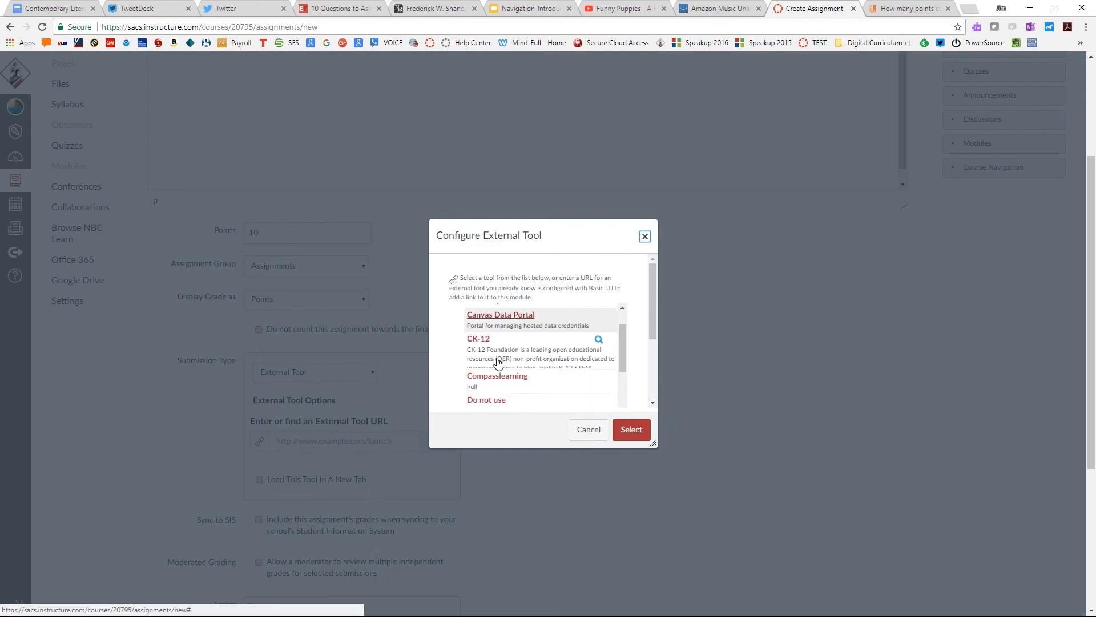
click(484, 394)
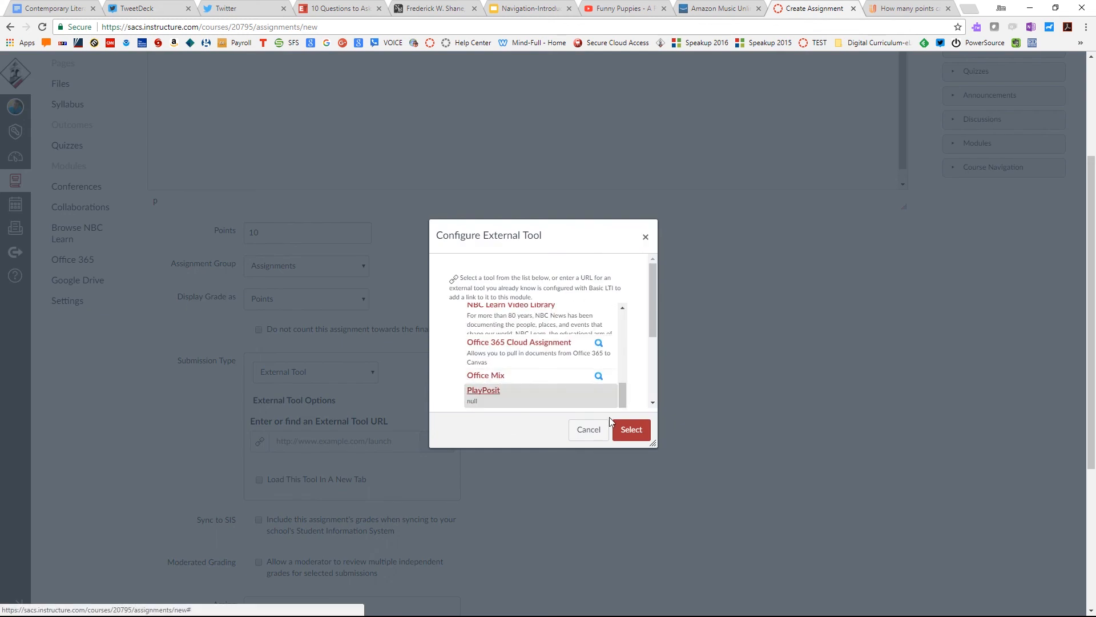
click(621, 430)
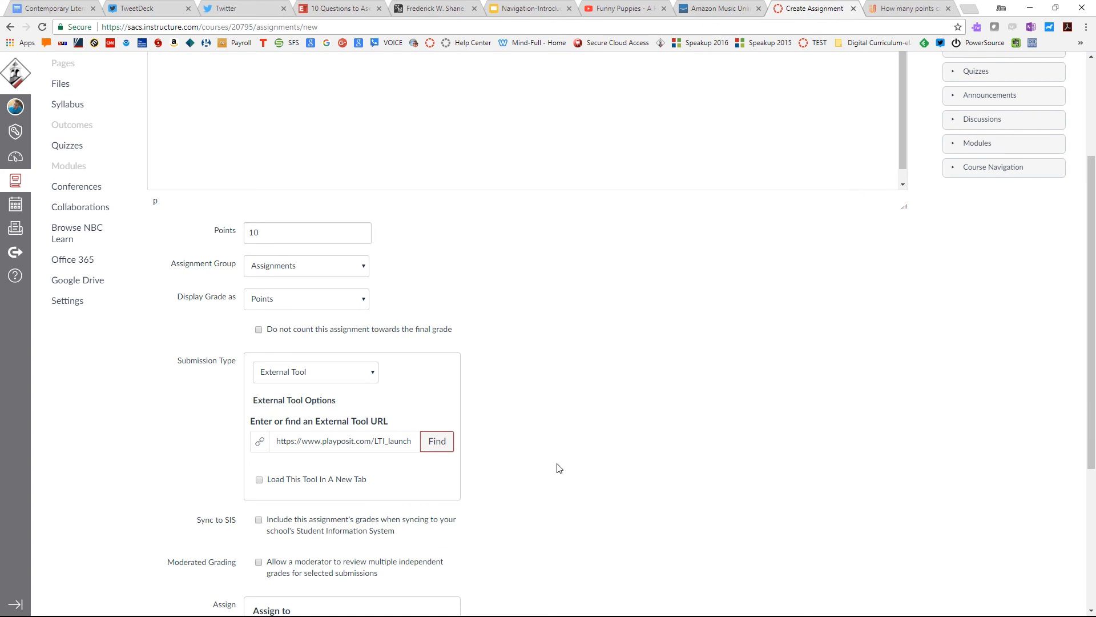
click(259, 483)
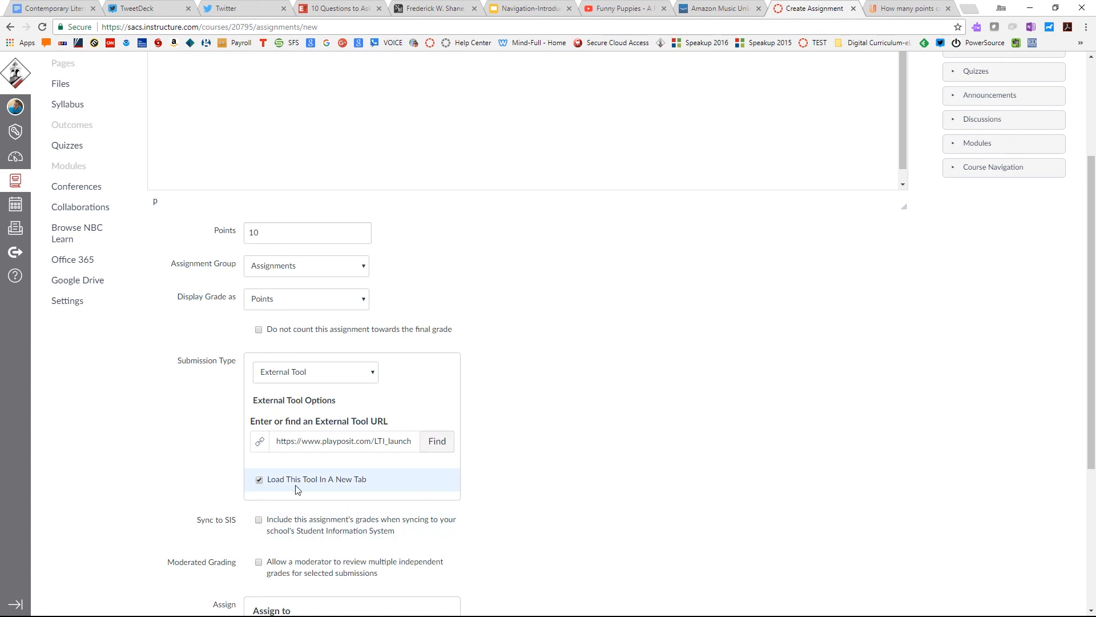
scroll(742, 514, down, 4)
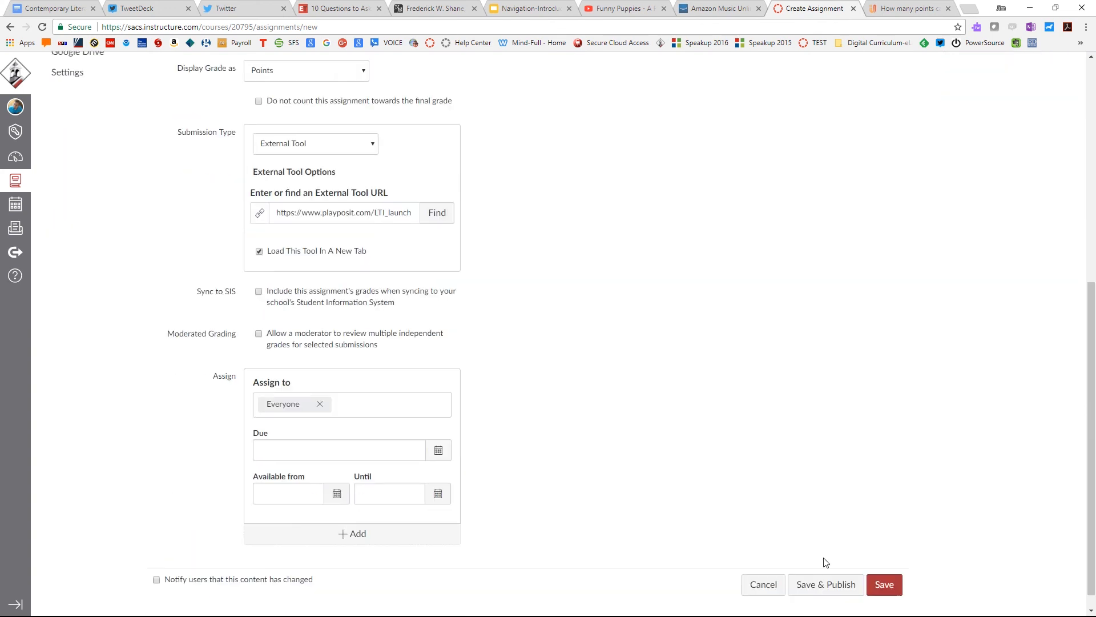
click(824, 585)
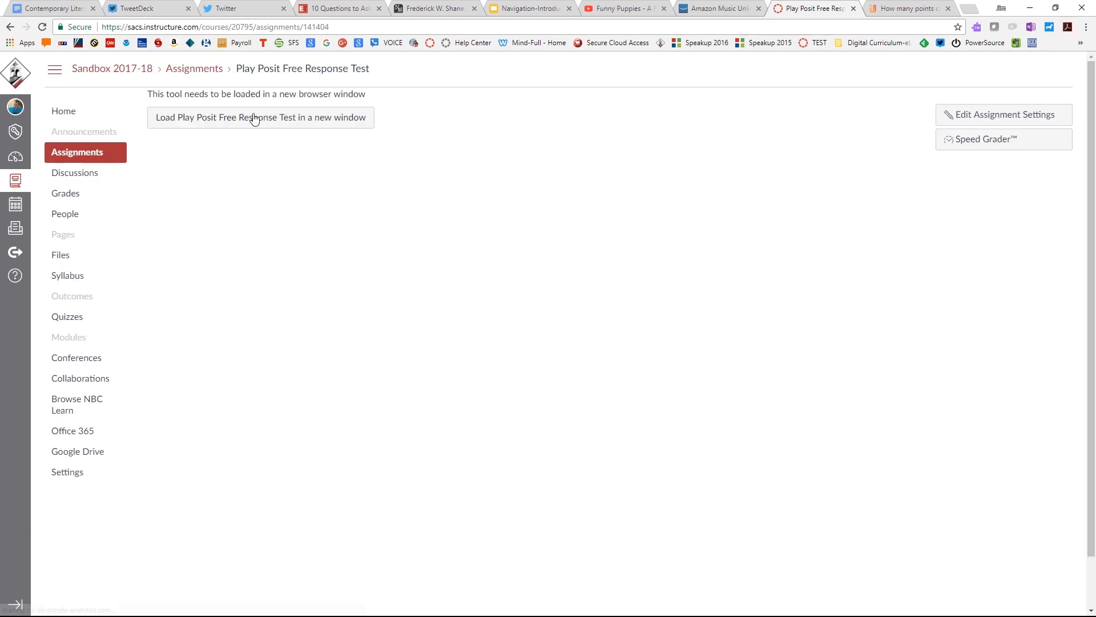
- Launch PlayPosit from the Play Posit Free Response Test assignment, link the Free Response Question bulb as Self-Paced, and close PlayPosit
click(247, 120)
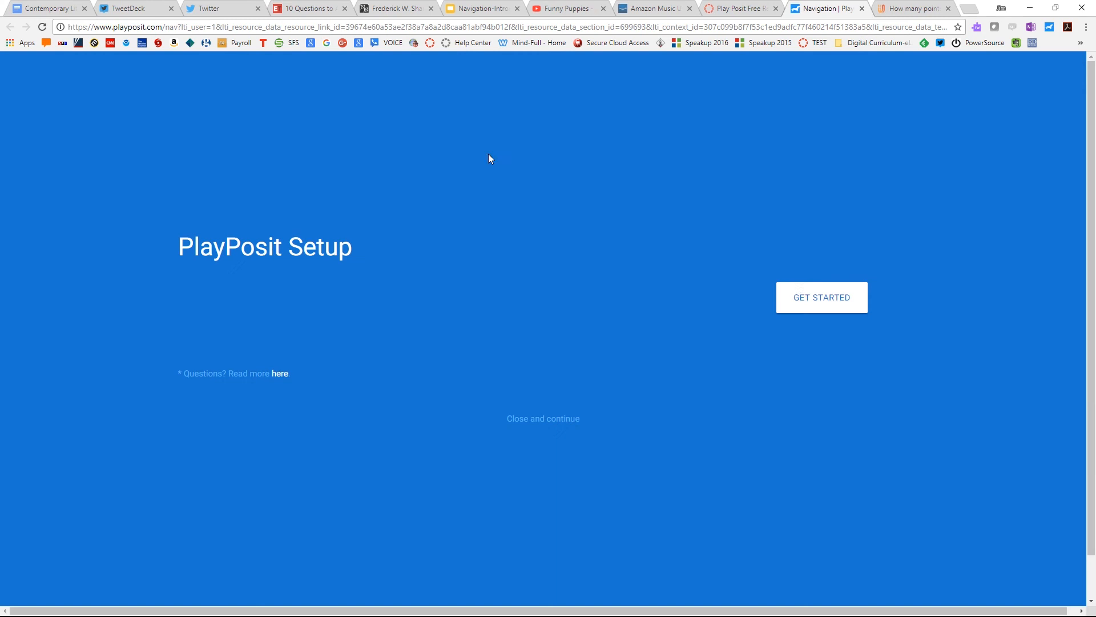
click(800, 300)
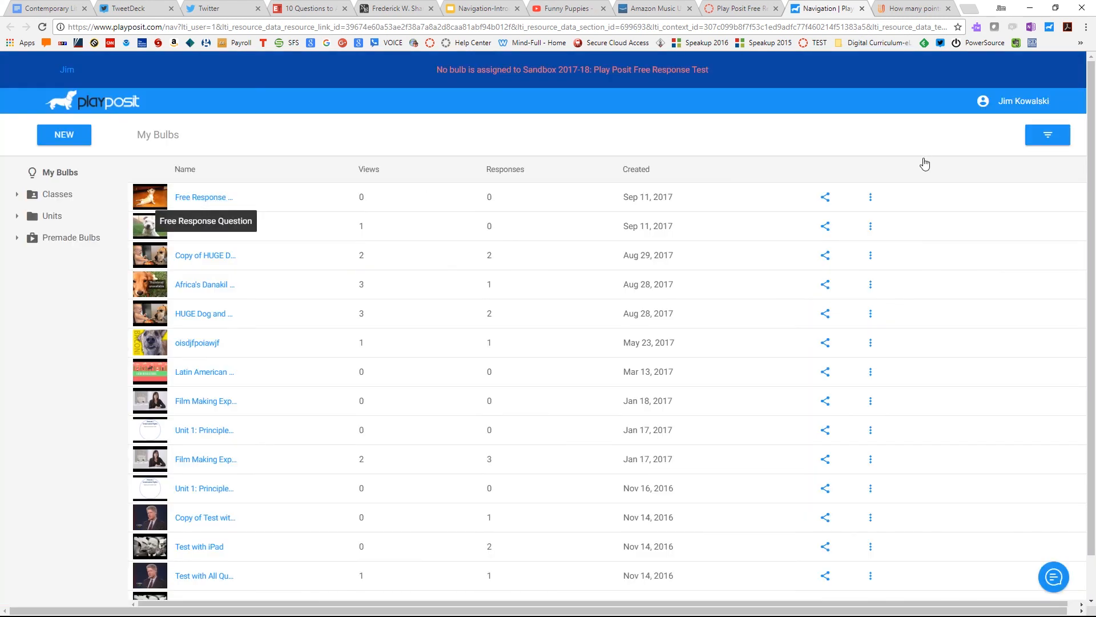
click(870, 198)
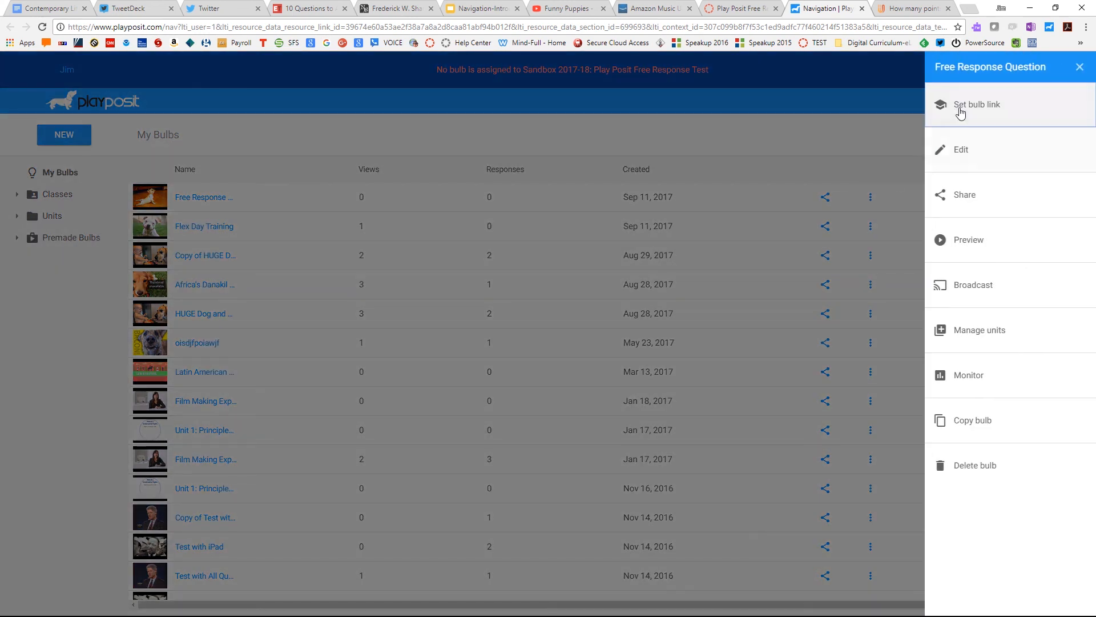
click(961, 110)
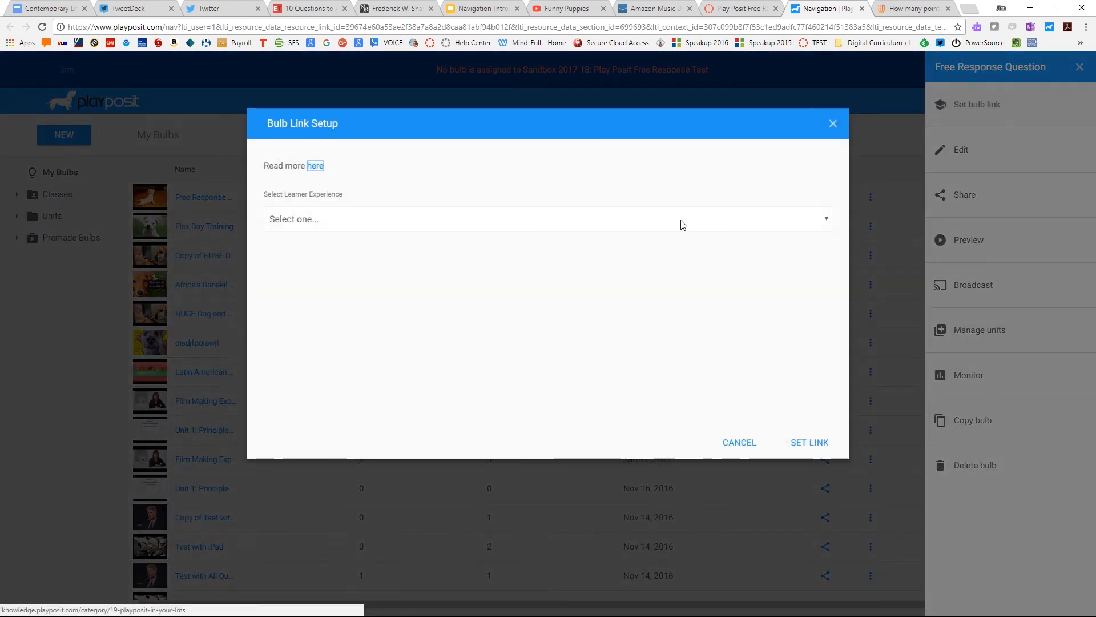
click(664, 223)
click(655, 259)
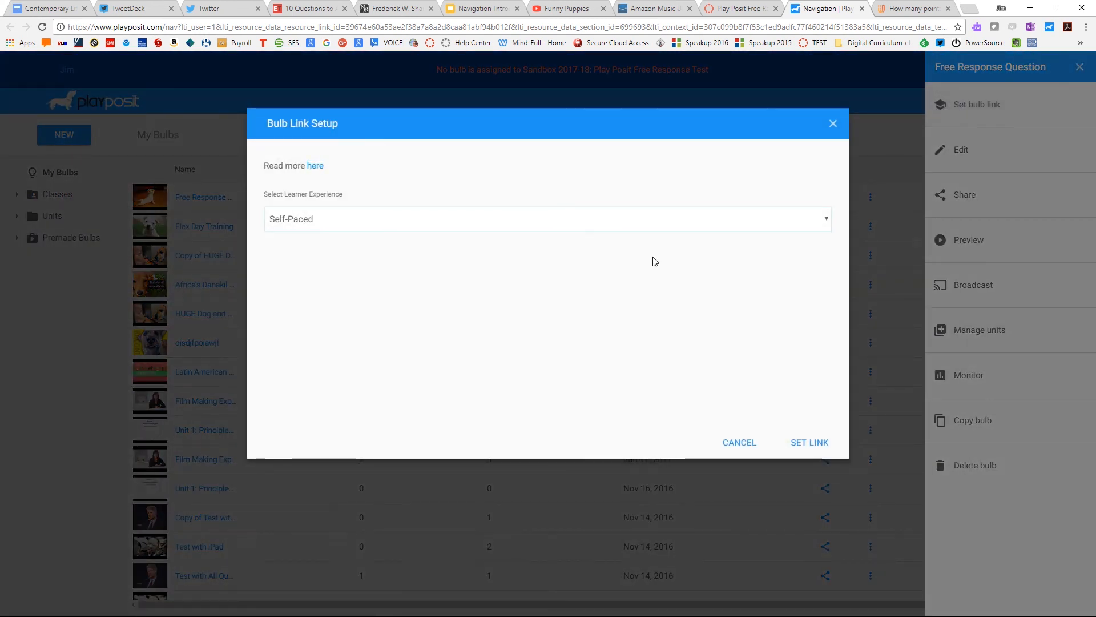
click(807, 443)
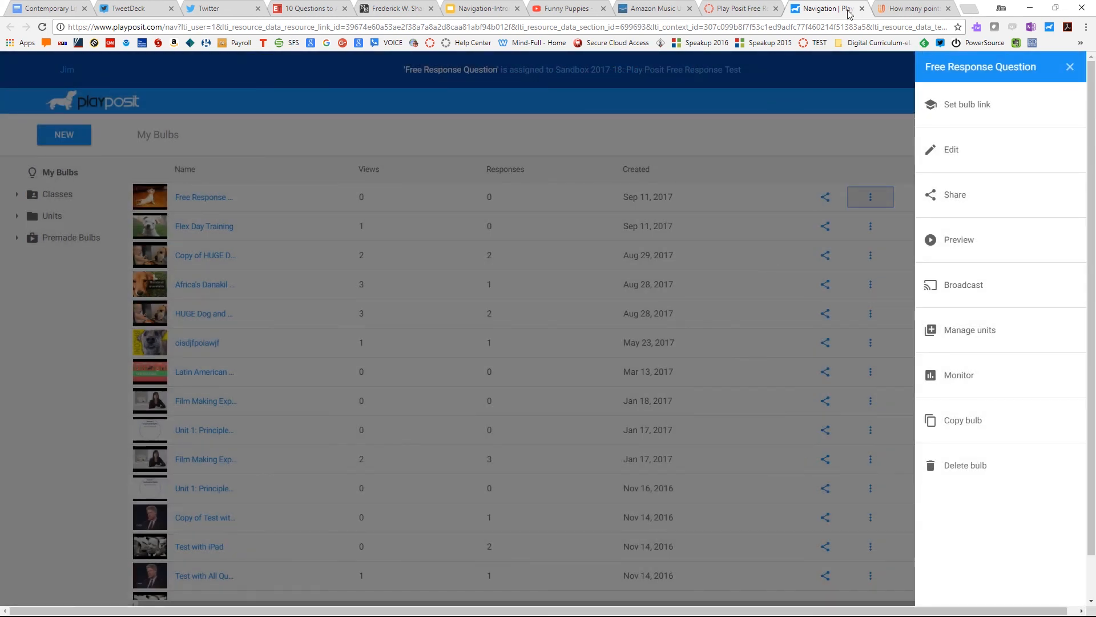
click(863, 9)
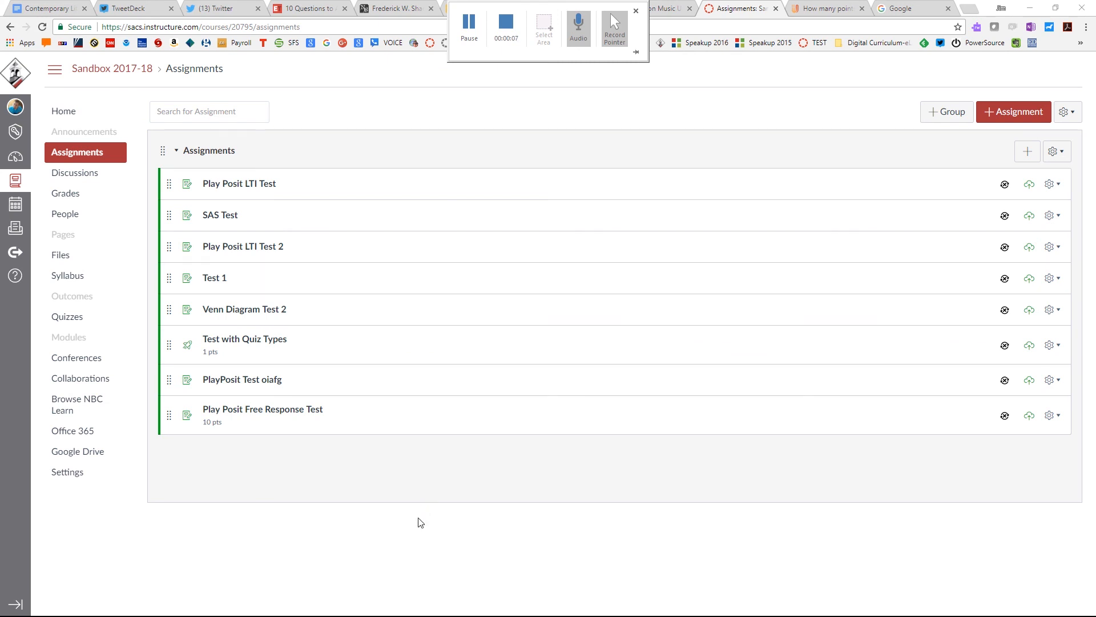
- Open PlayPosit monitoring from the Play Posit Free Response Test assignment and display the student's ungraded Q1 response
click(297, 414)
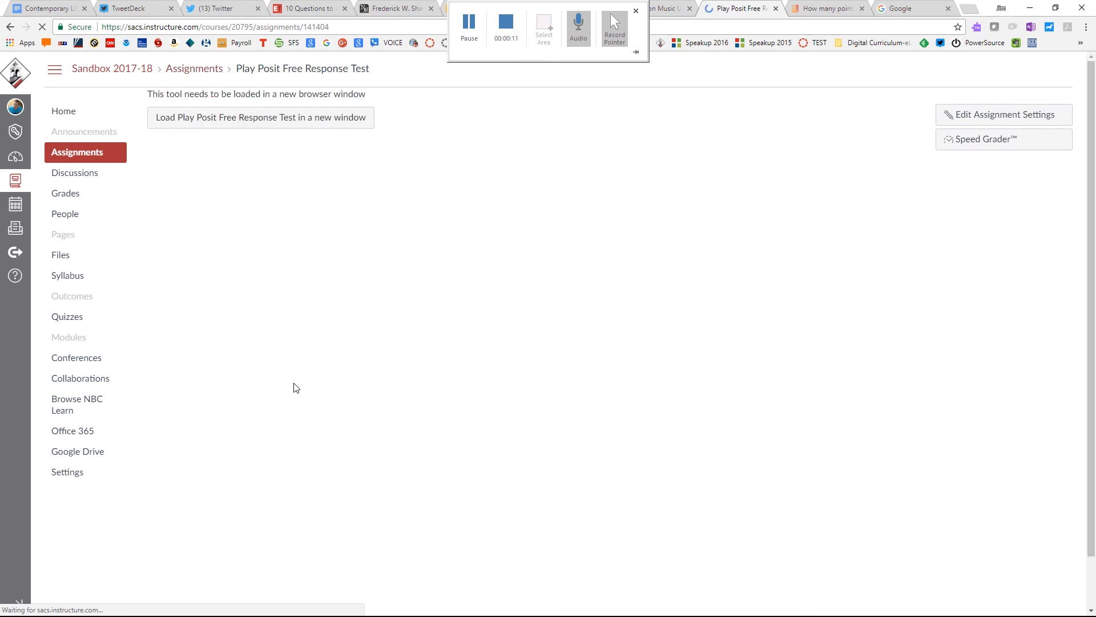
click(256, 130)
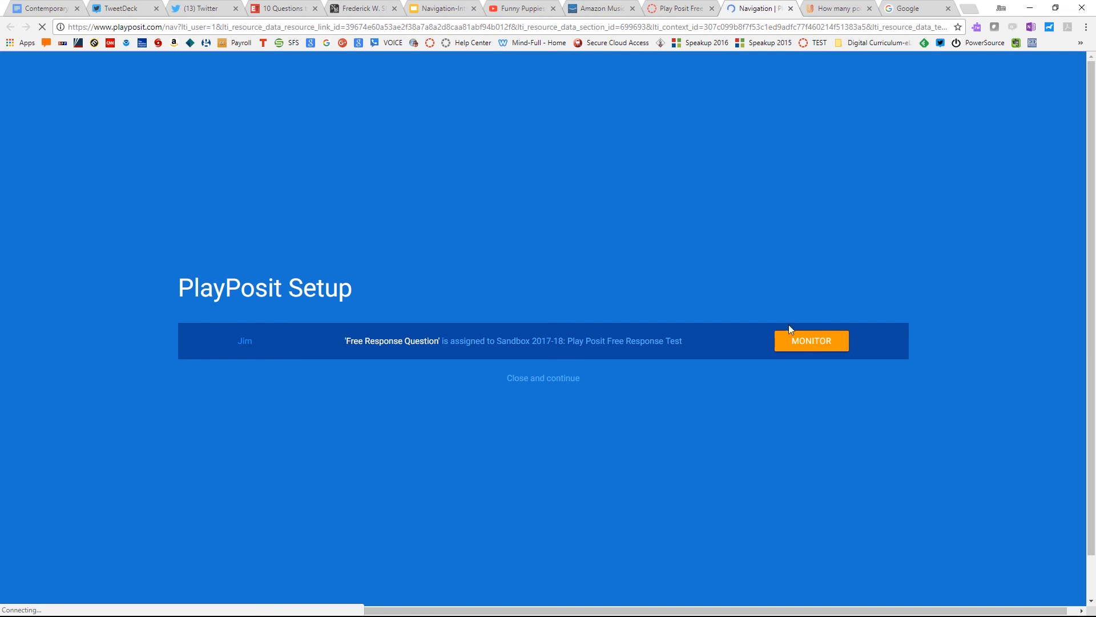
click(821, 349)
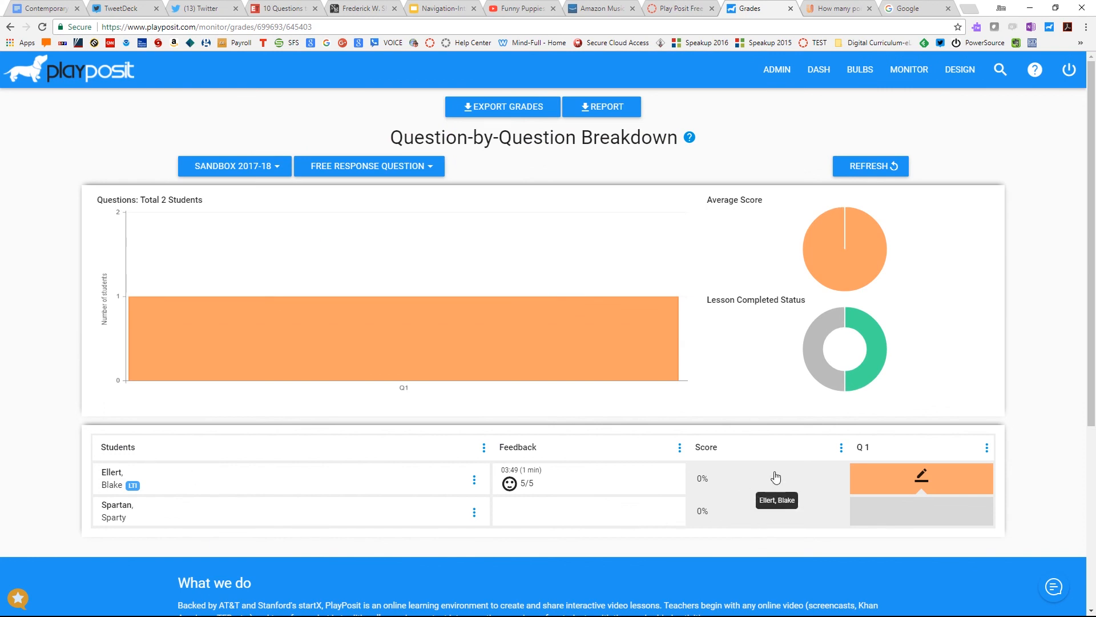
click(921, 480)
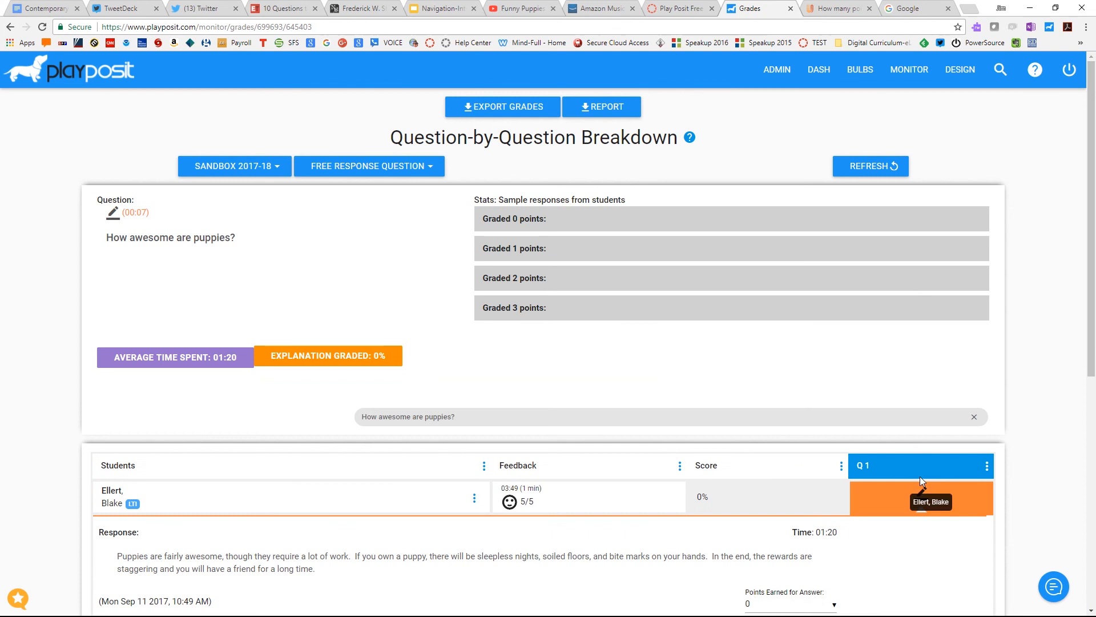
- Award 2 points for the student's Q1 free response about puppies
scroll(282, 411, down, 3)
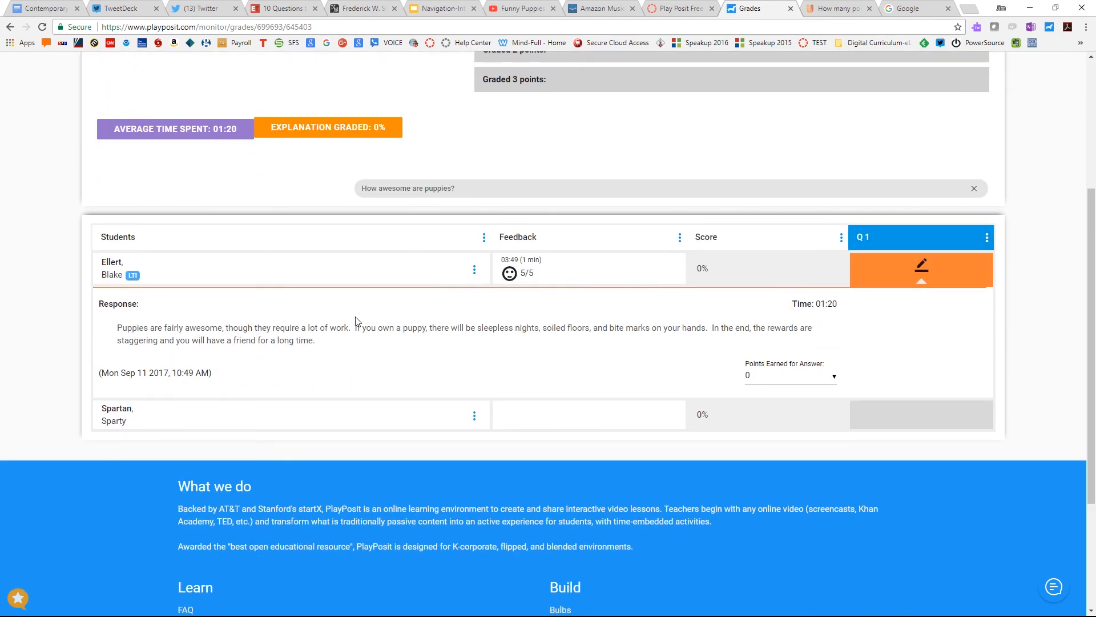
click(830, 381)
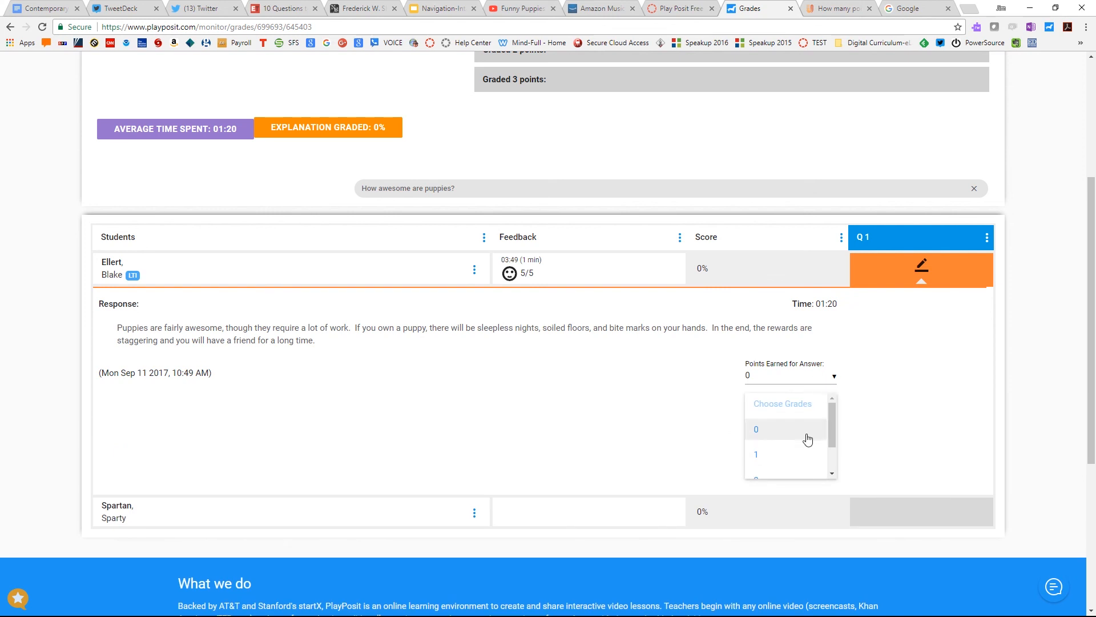
scroll(815, 440, down, 2)
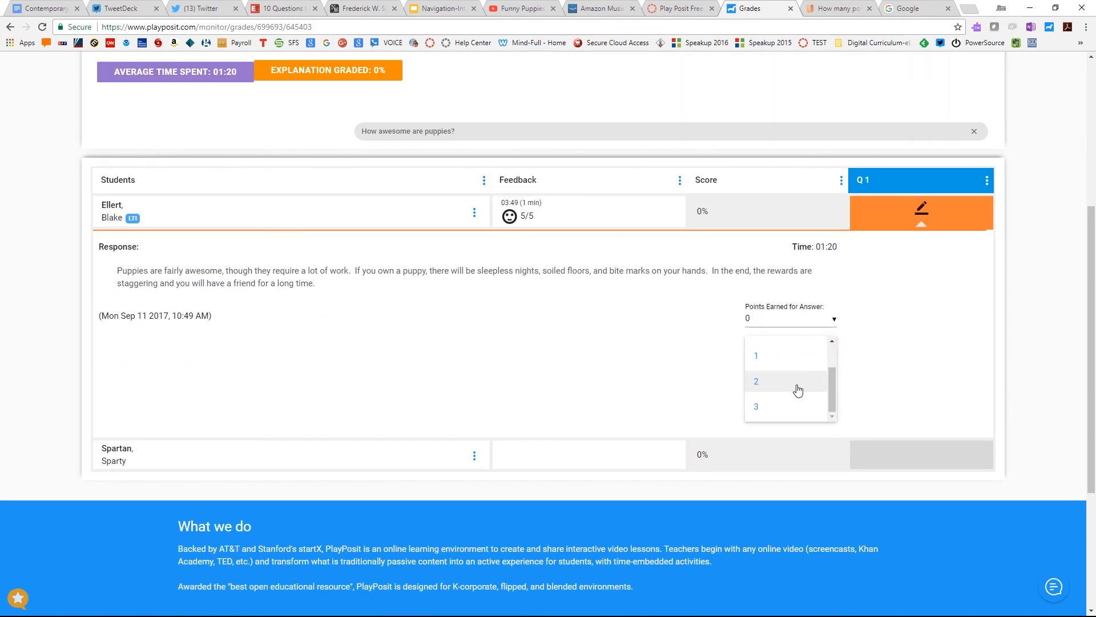
click(797, 388)
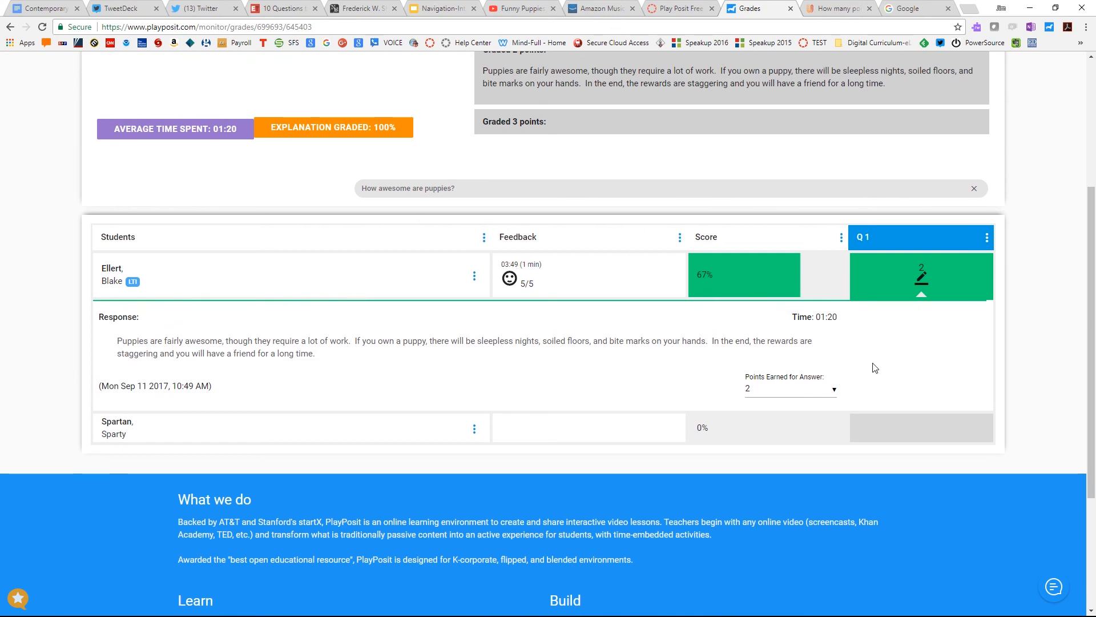
- Export the Free Response Question grades for Sandbox 2017-18 and check the export results report
scroll(1000, 375, up, 4)
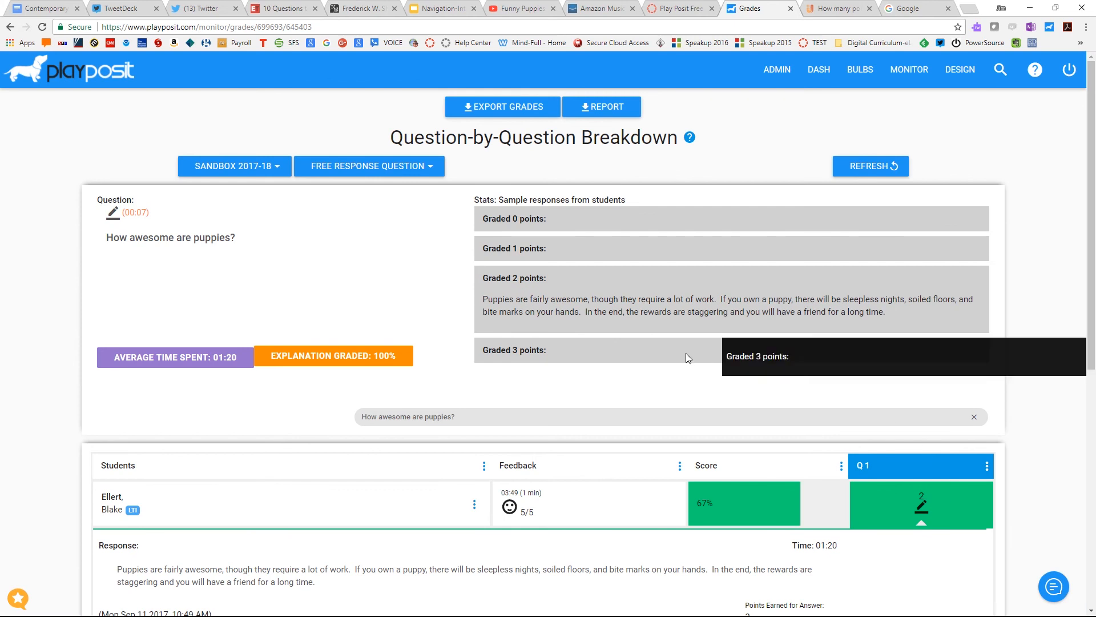
click(517, 107)
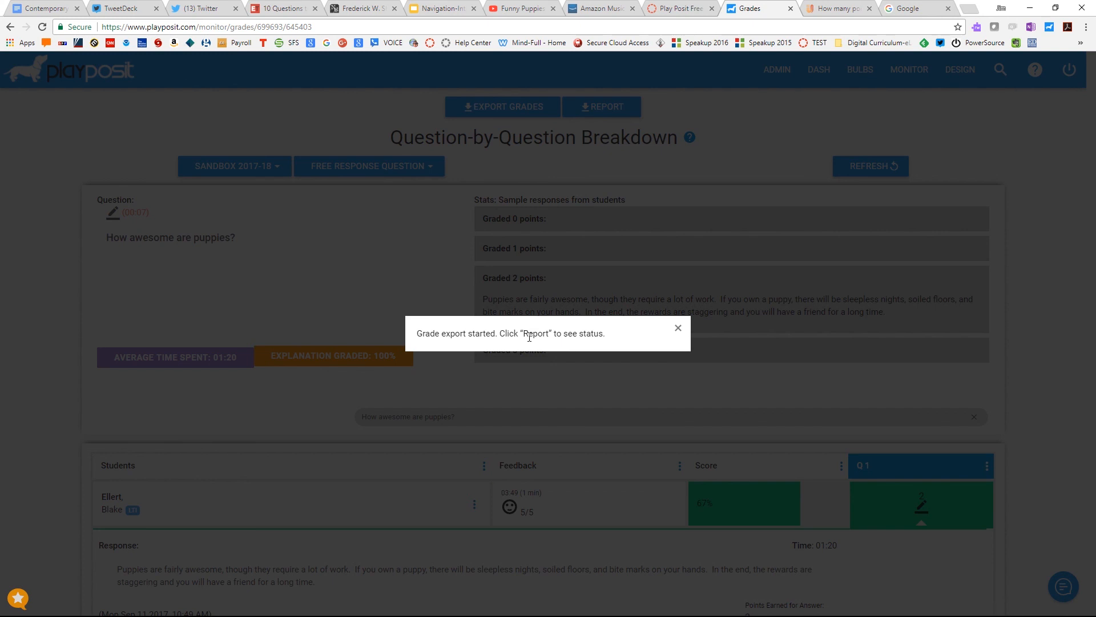
click(677, 330)
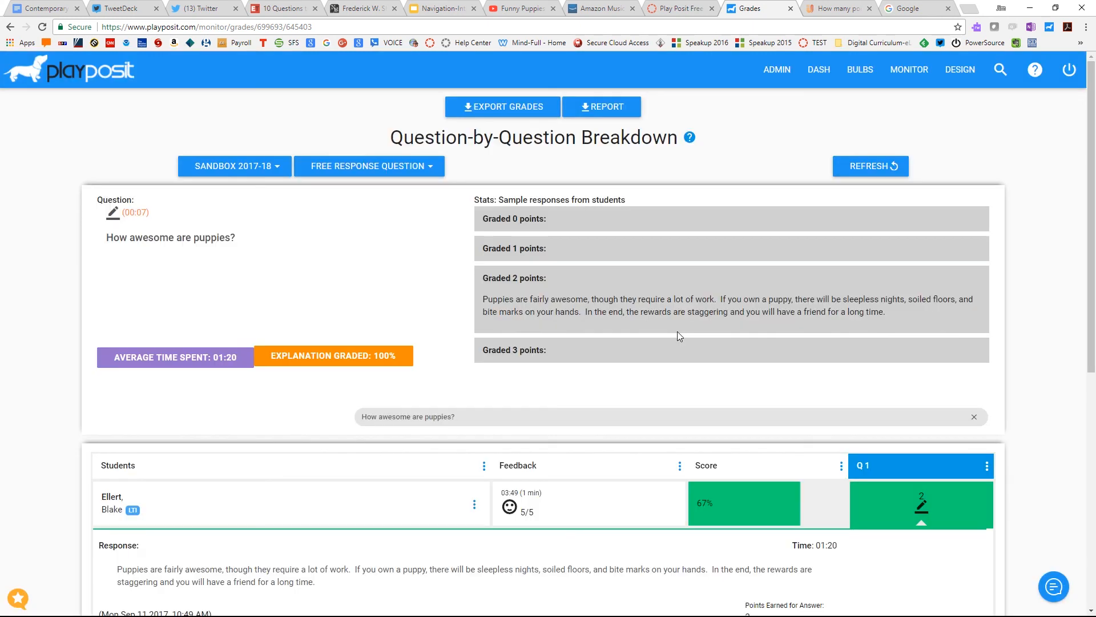
click(598, 112)
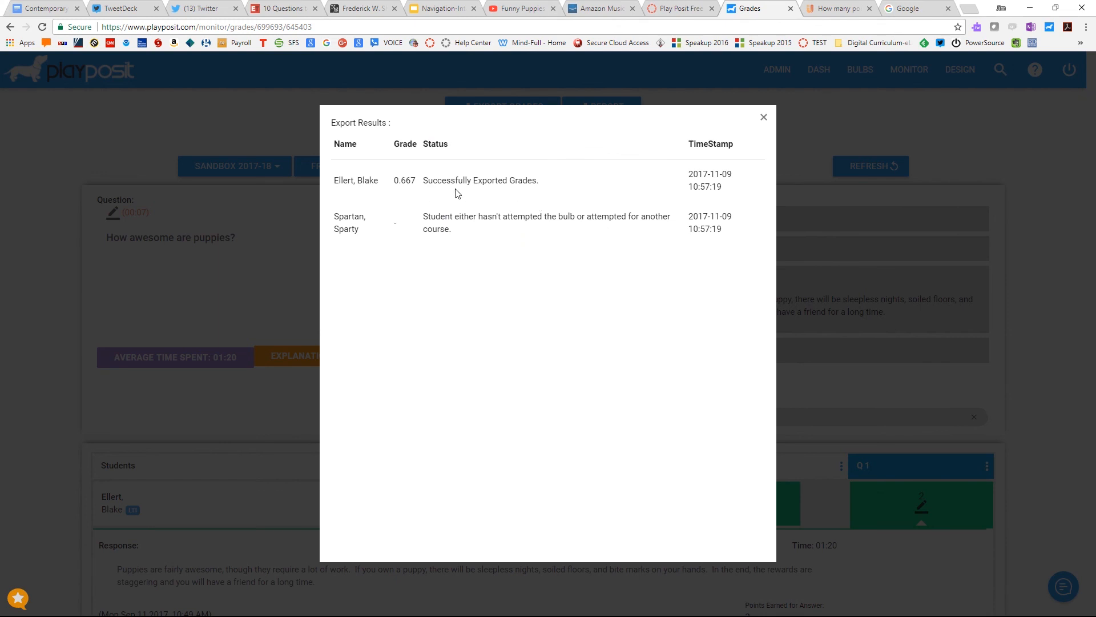
click(762, 120)
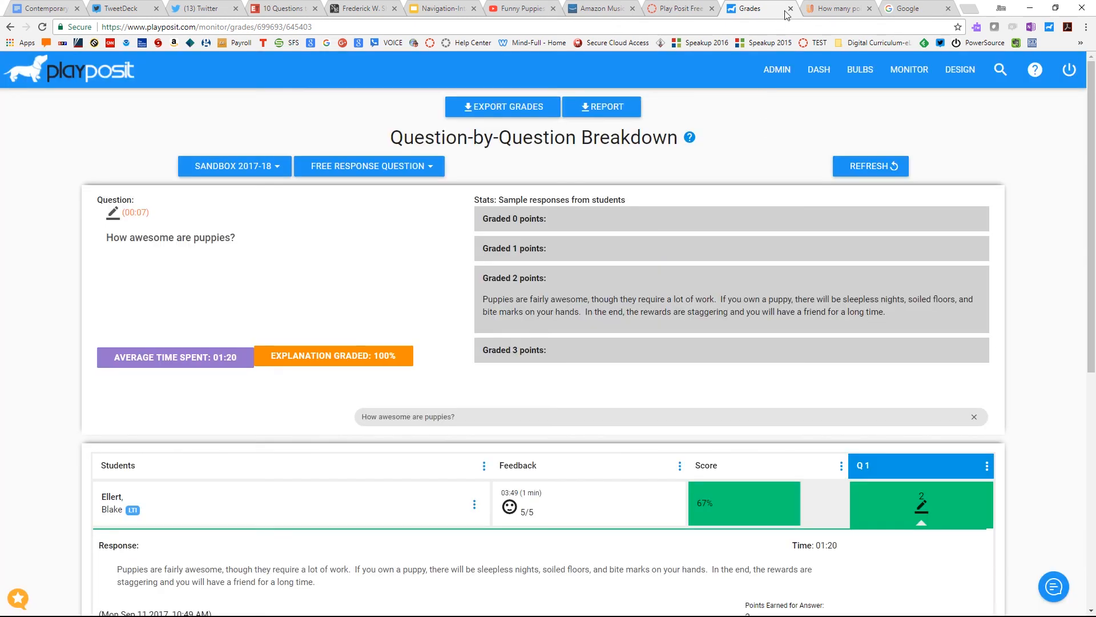
- Close the PlayPosit grading page, reload the Canvas assignment, and open the Sandbox 2017-18 course grades
click(791, 9)
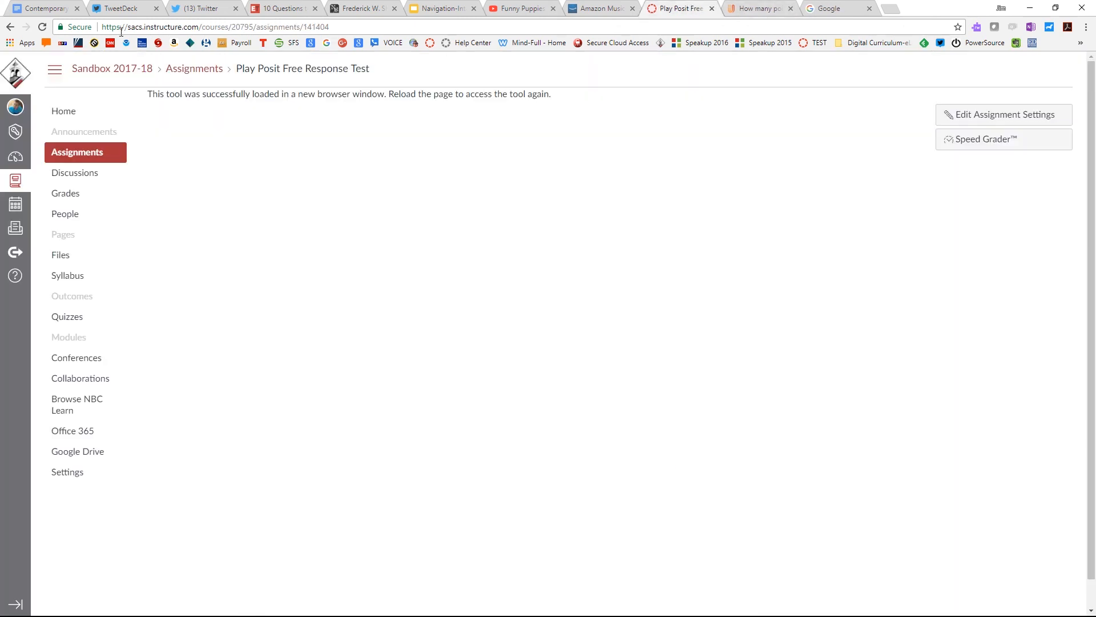
click(42, 27)
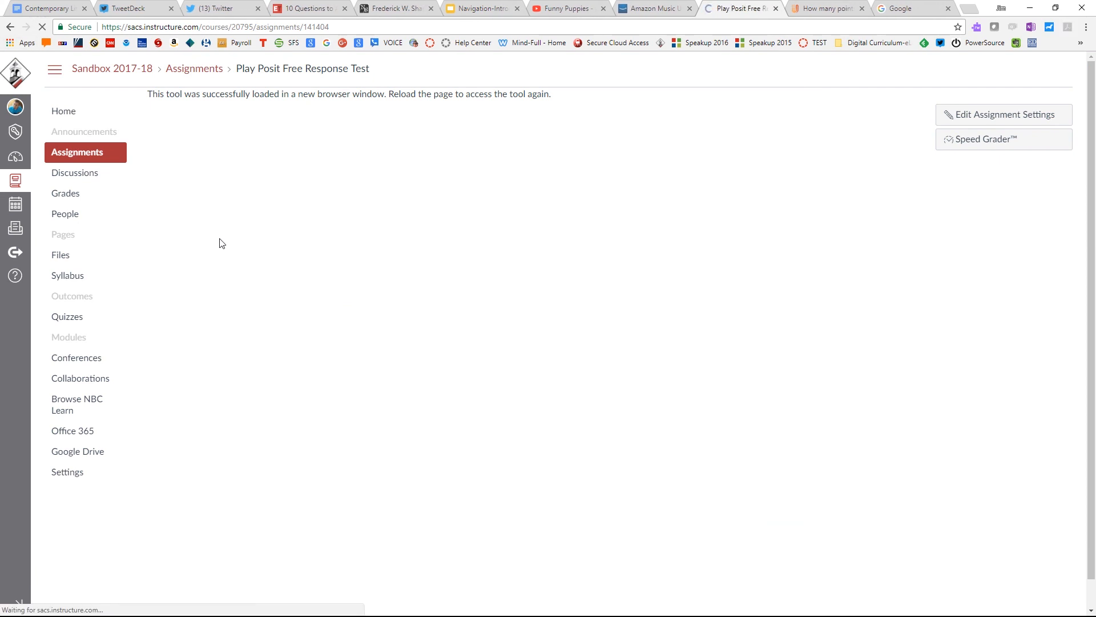
click(82, 197)
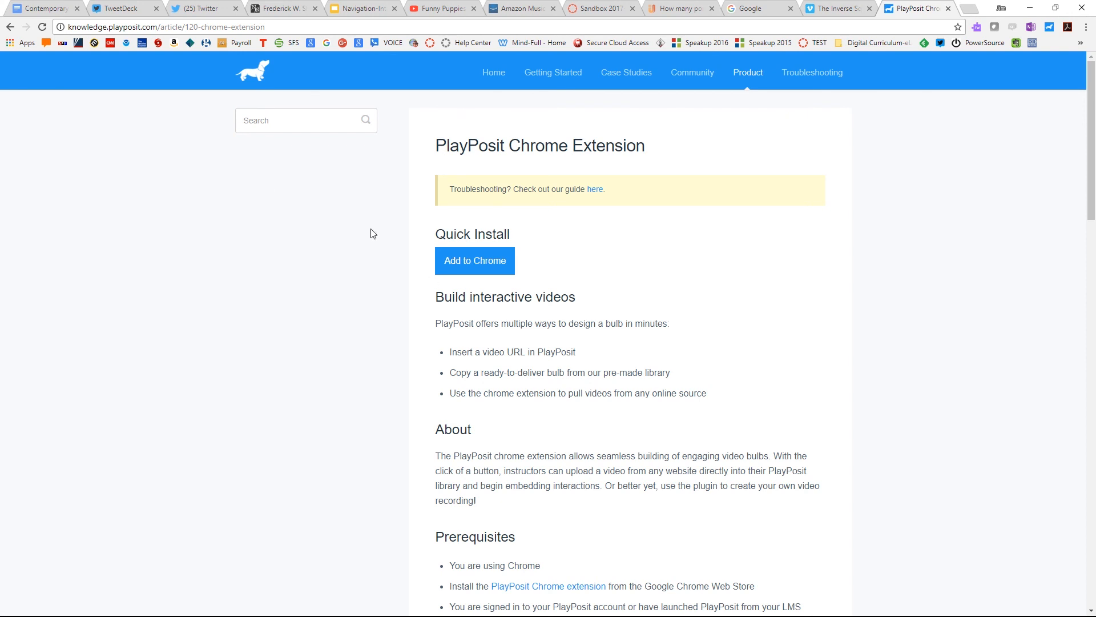
- Review the PlayPosit Chrome Extension help article and the assignment notifications in the Sandbox 2017-18 Canvas course
scroll(935, 265, down, 2)
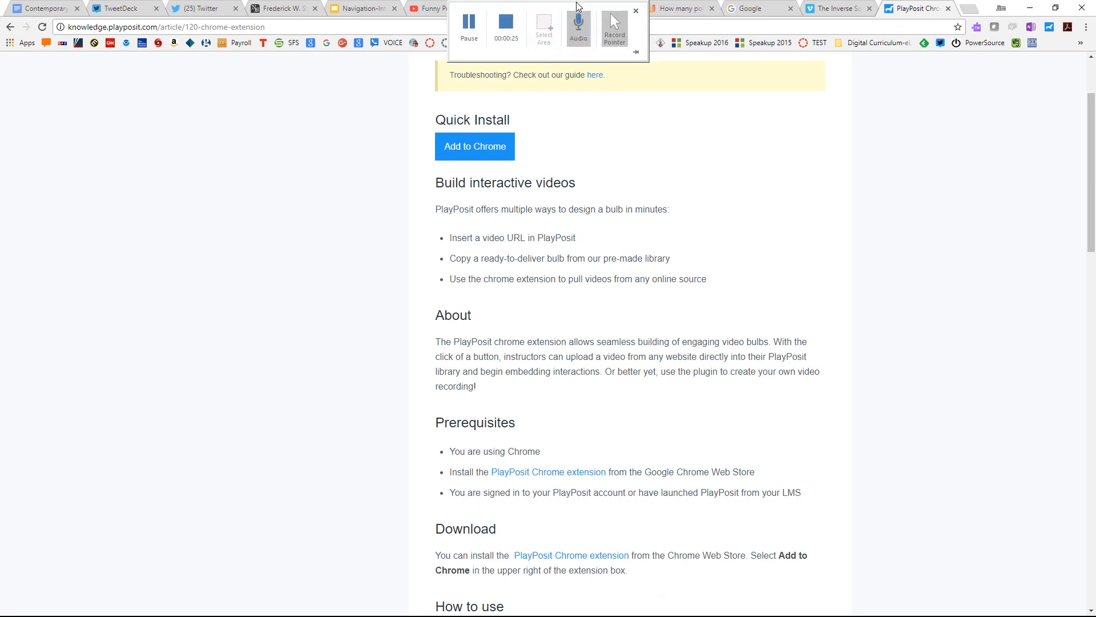
click(585, 9)
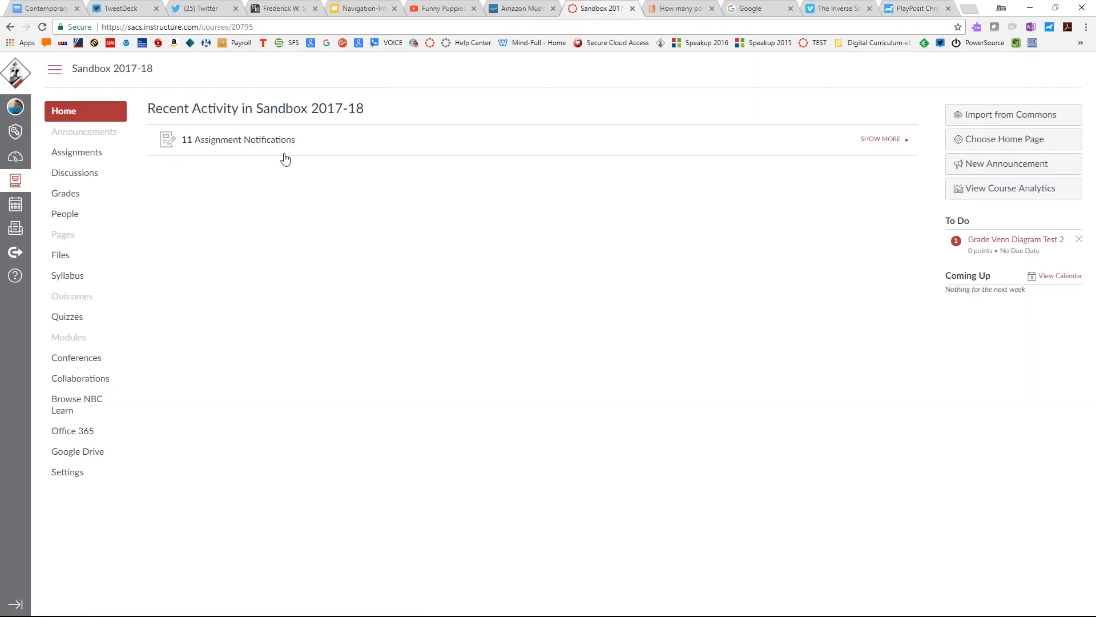
click(244, 139)
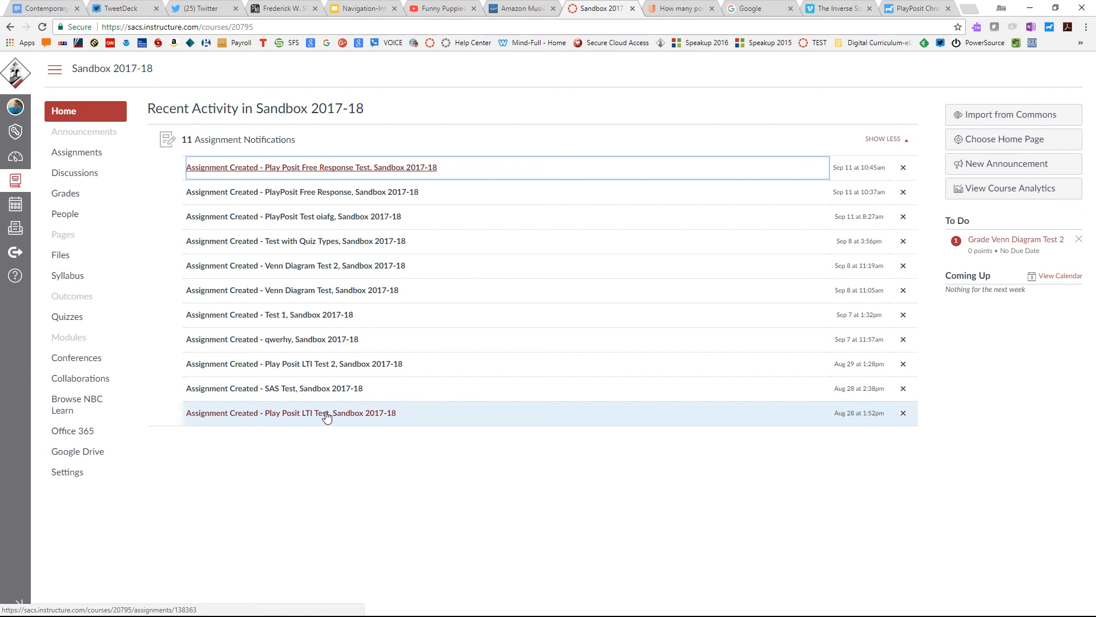
click(918, 12)
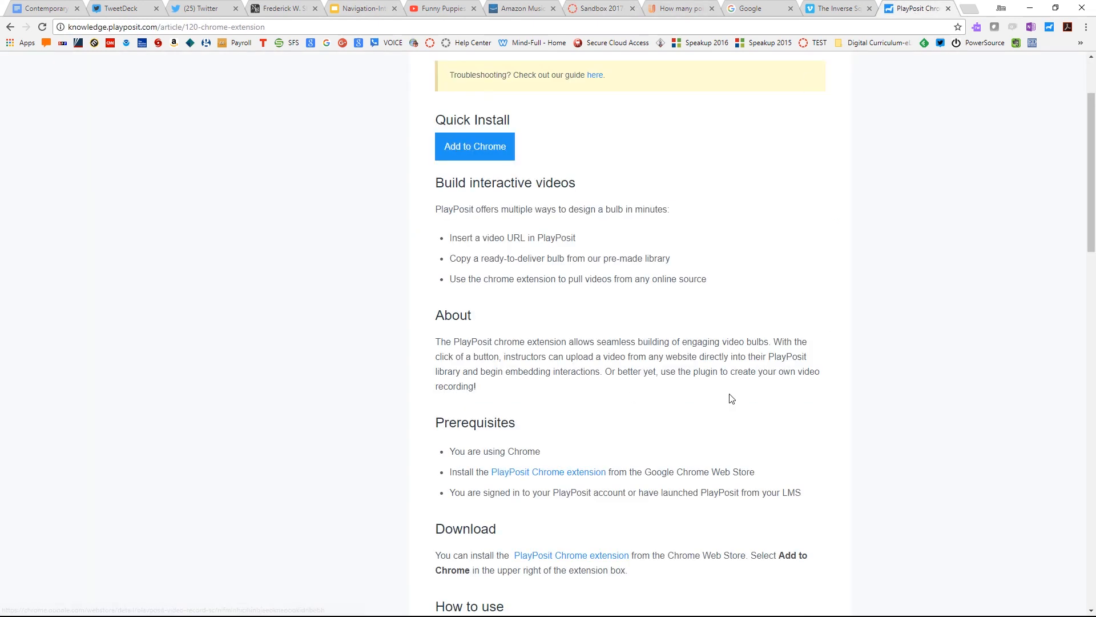
scroll(732, 399, down, 2)
scroll(874, 122, up, 3)
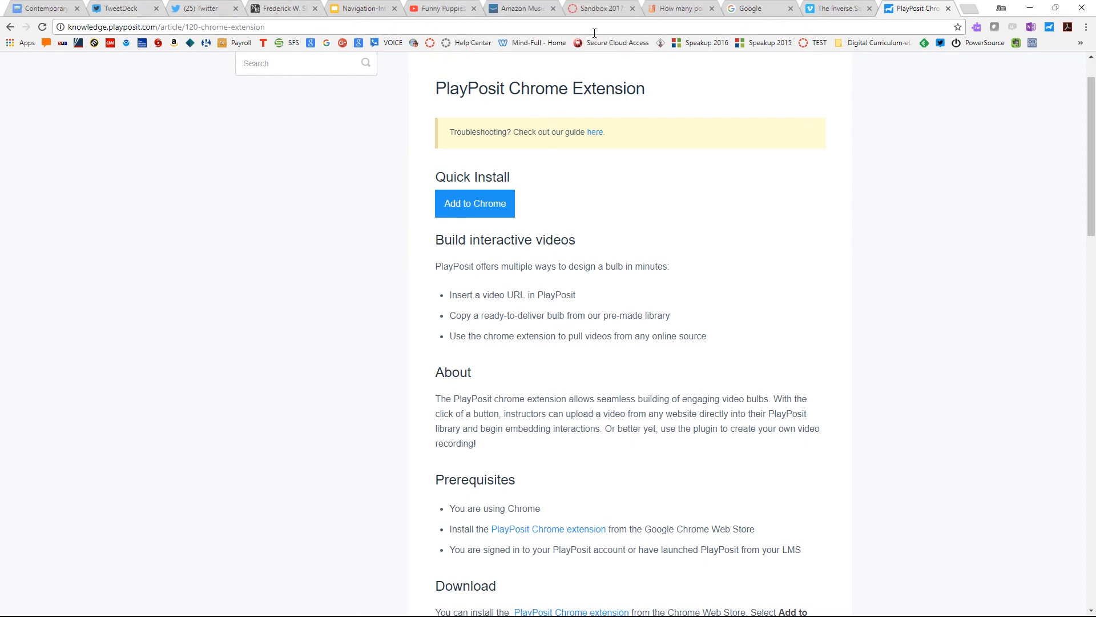
- Add the Vimeo video The Inverse Square Law to PlayPosit through the Chrome extension and open it in the bulb designer
click(441, 11)
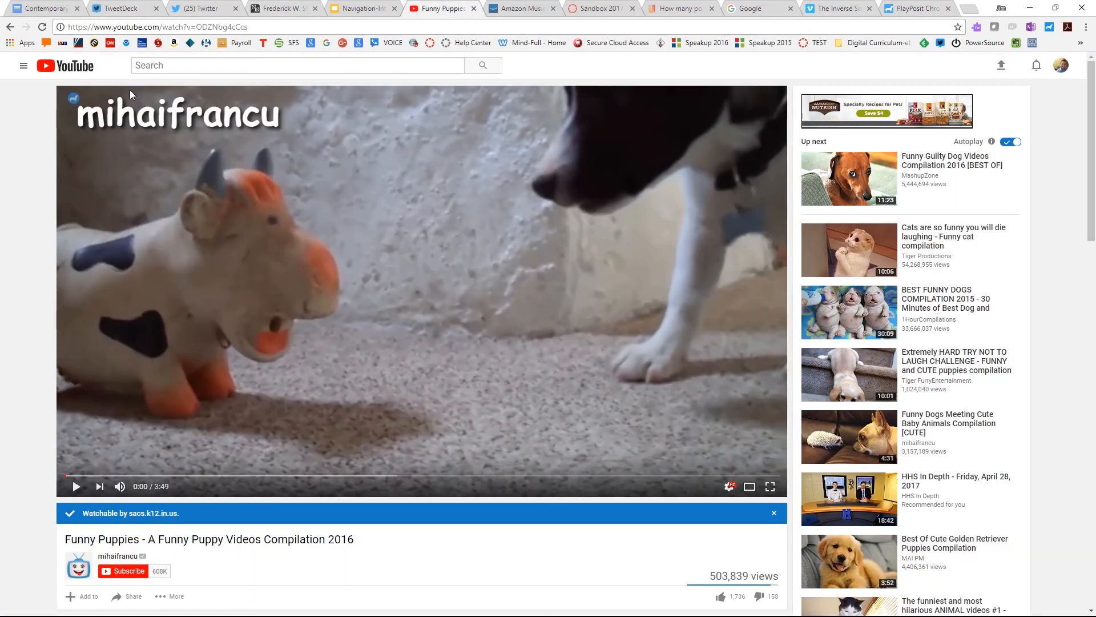
click(828, 10)
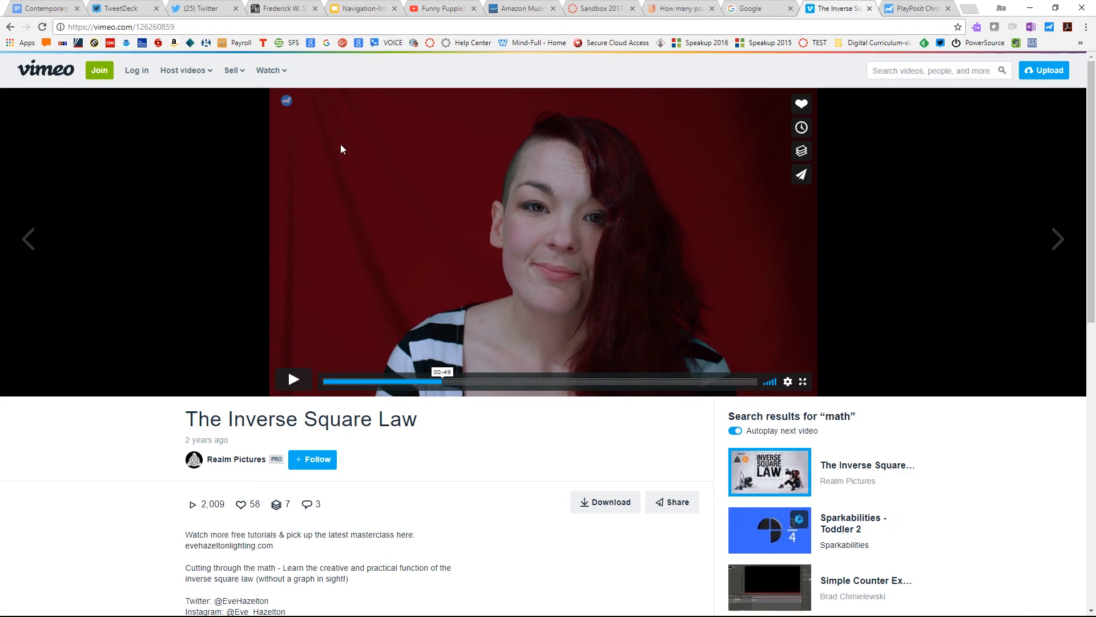
mouse_move(285, 104)
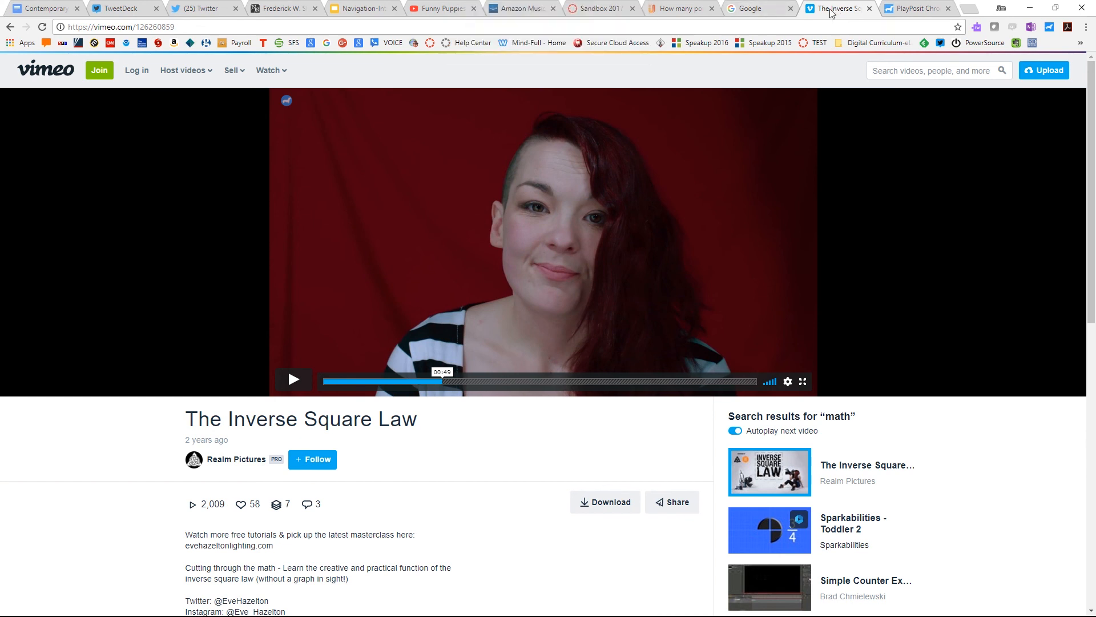
mouse_move(271, 70)
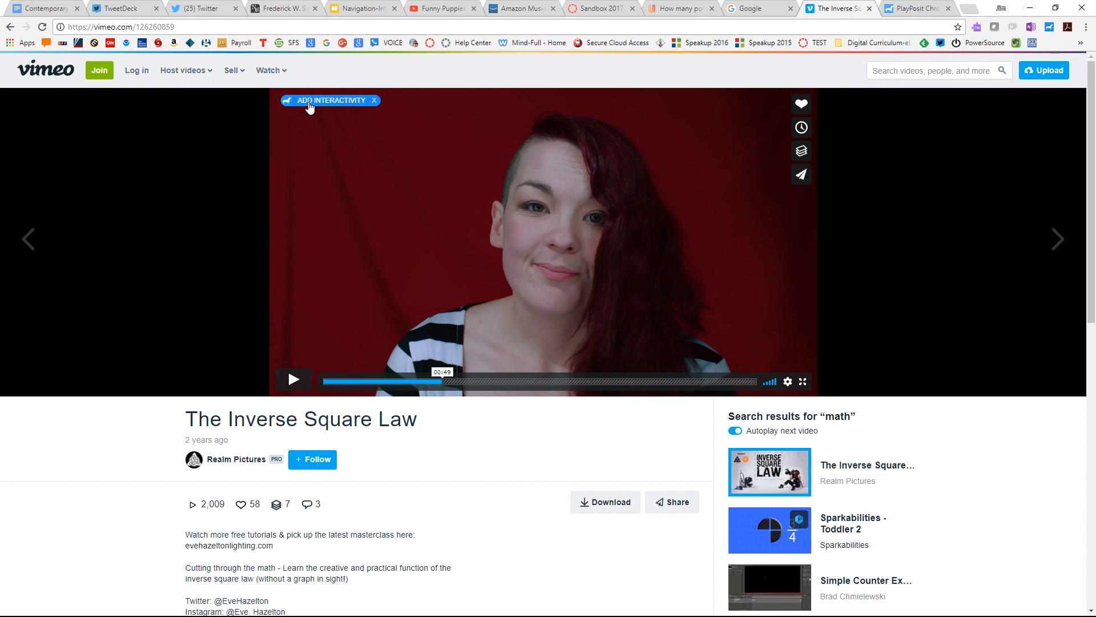
click(309, 103)
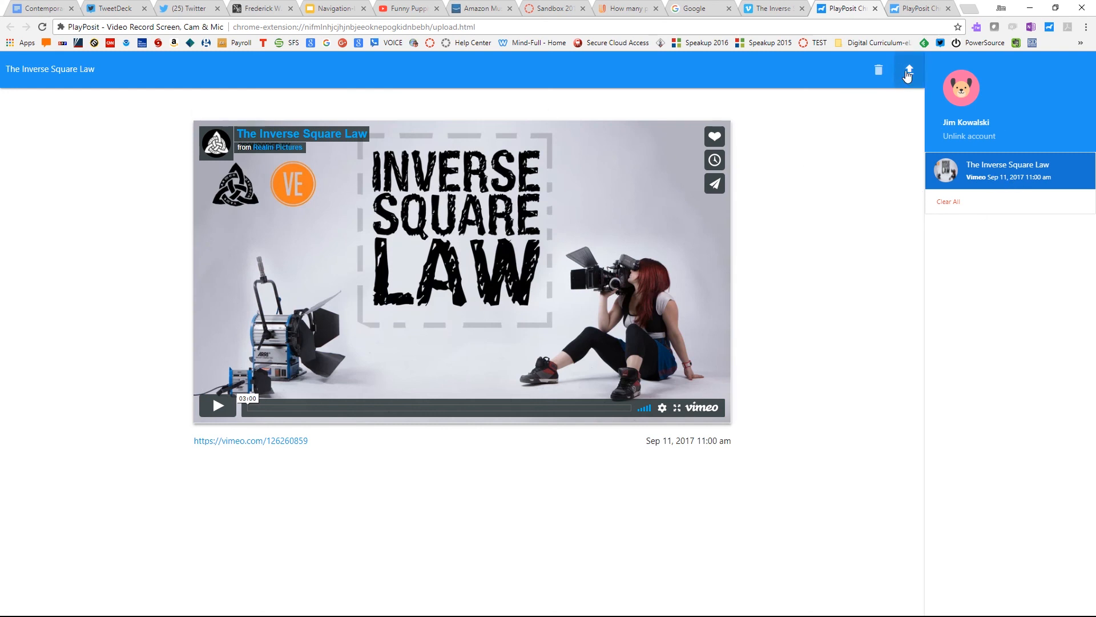
click(908, 72)
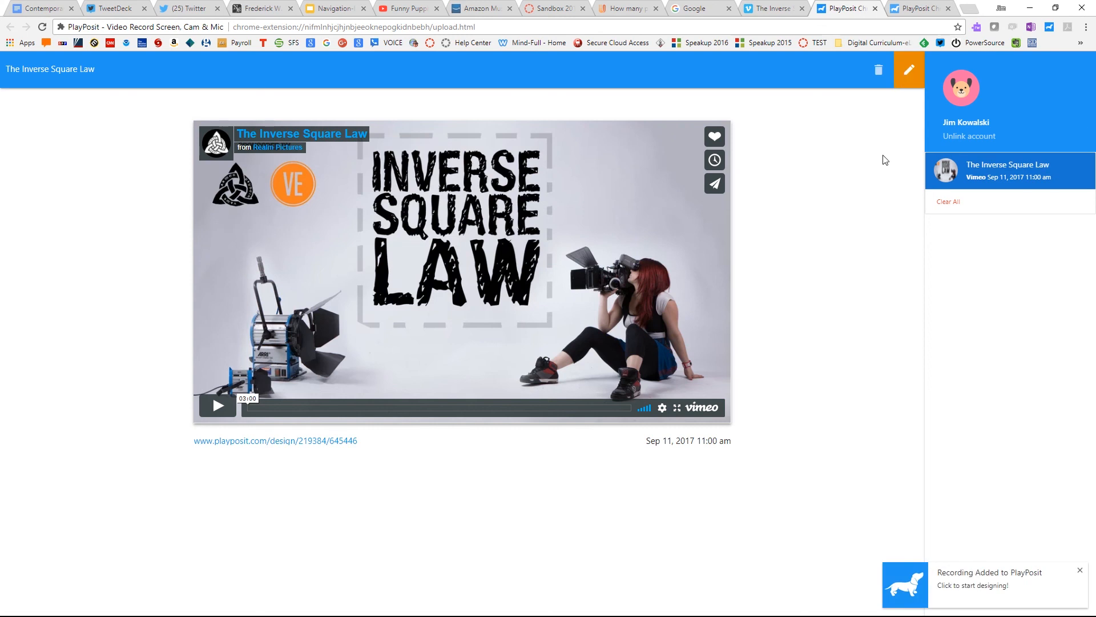
click(976, 591)
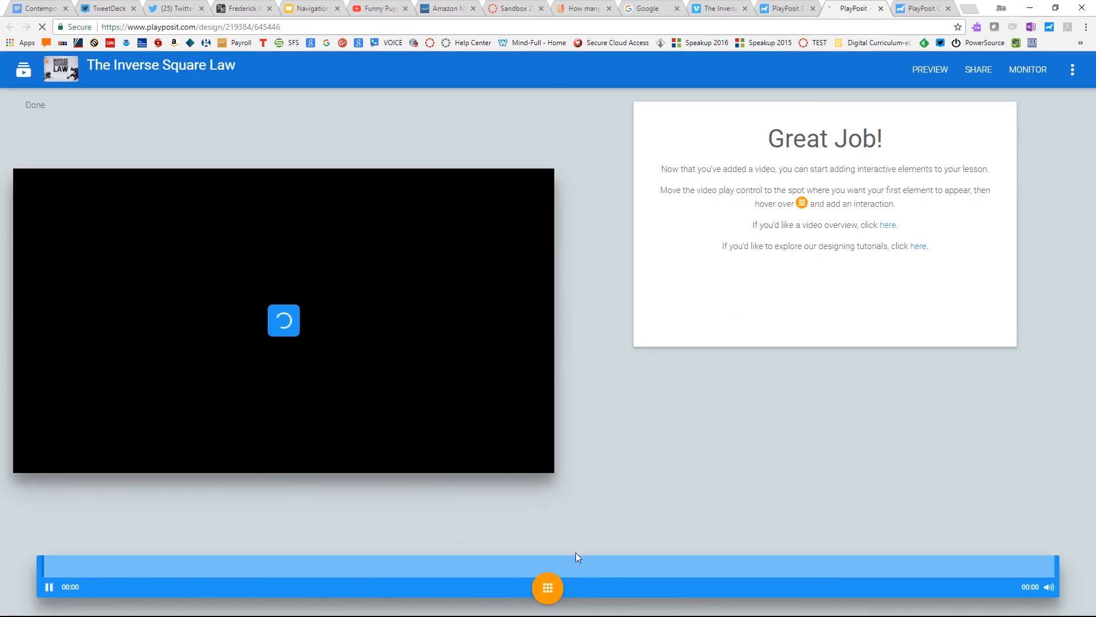
- Trim The Inverse Square Law video to end at 00:05 and exit crop mode
mouse_move(546, 573)
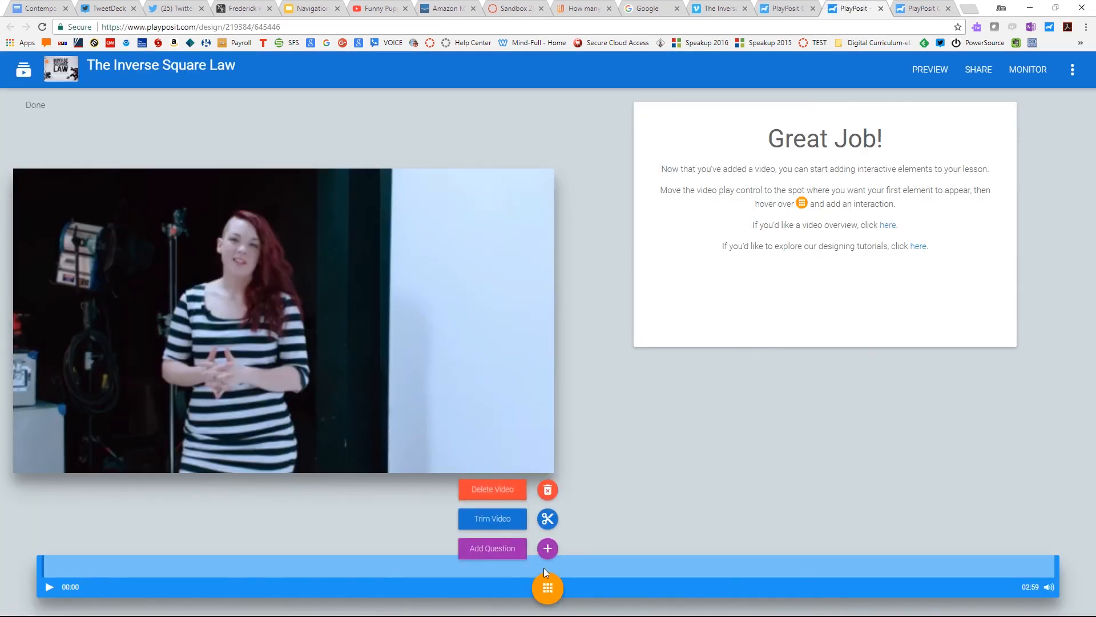
click(547, 519)
drag(1053, 545, 73, 569)
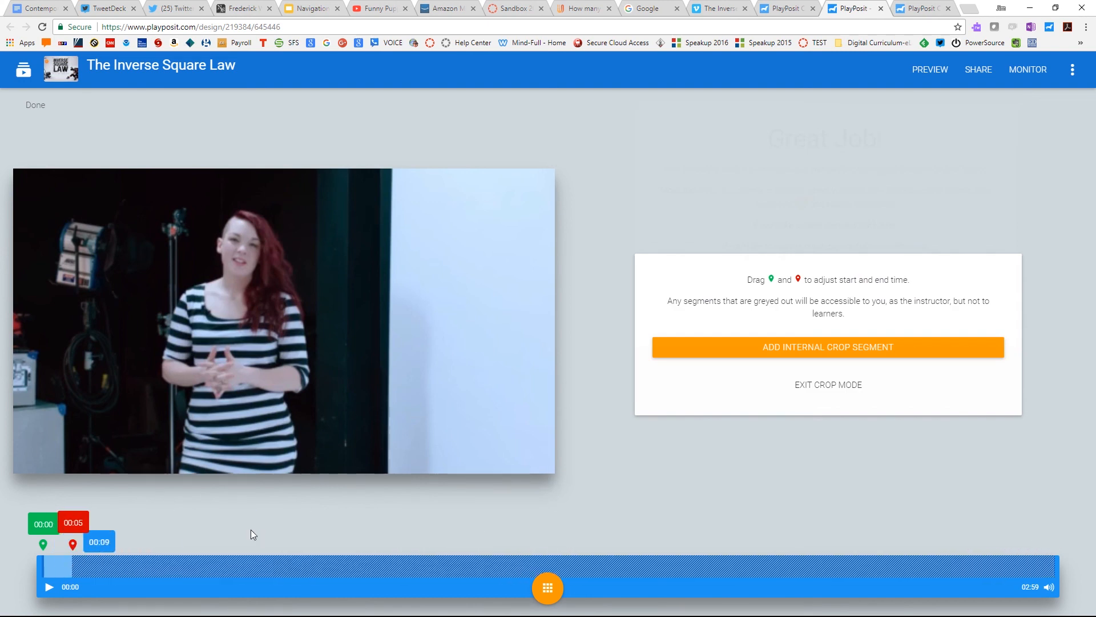
click(831, 386)
- Finish designing The Inverse Square Law bulb and dismiss the PlayPosit Setup screen to show My Bulbs
click(1072, 70)
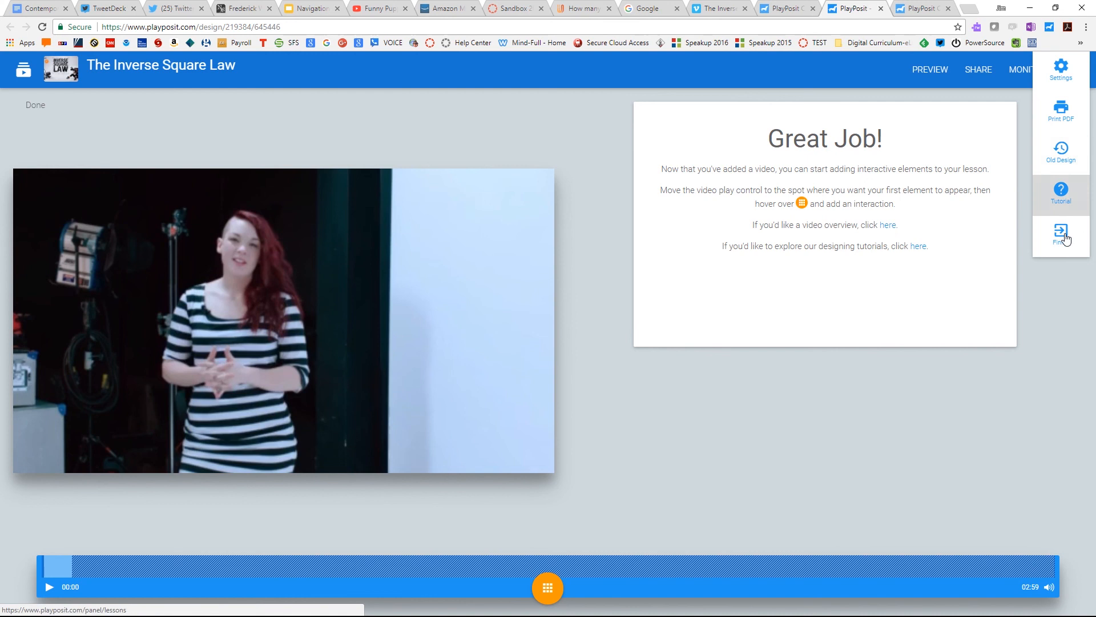
click(1065, 238)
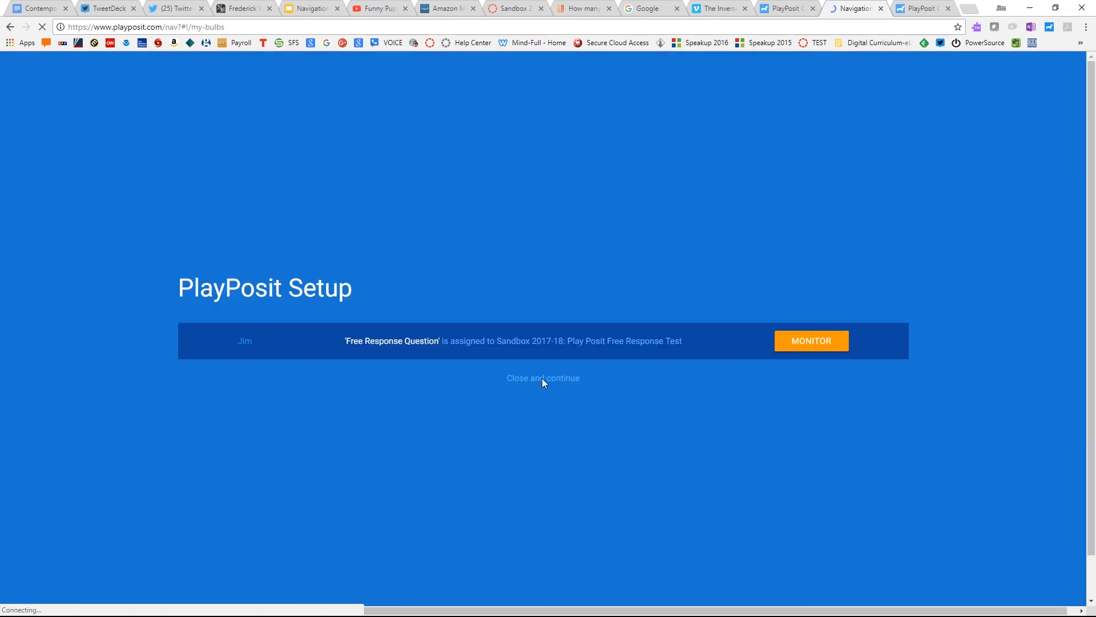
click(543, 378)
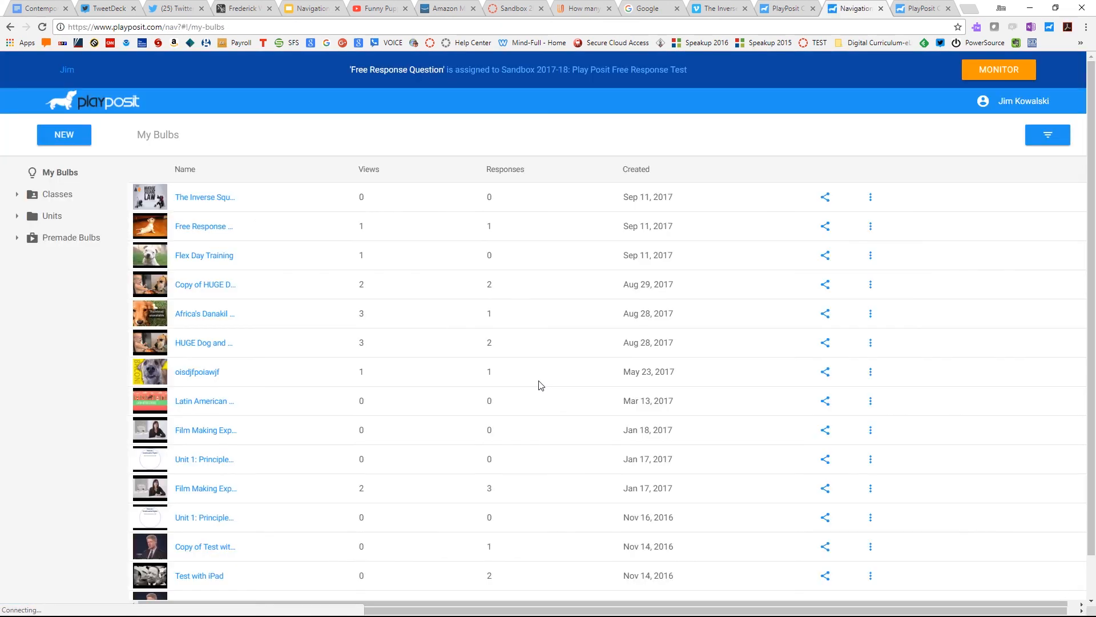